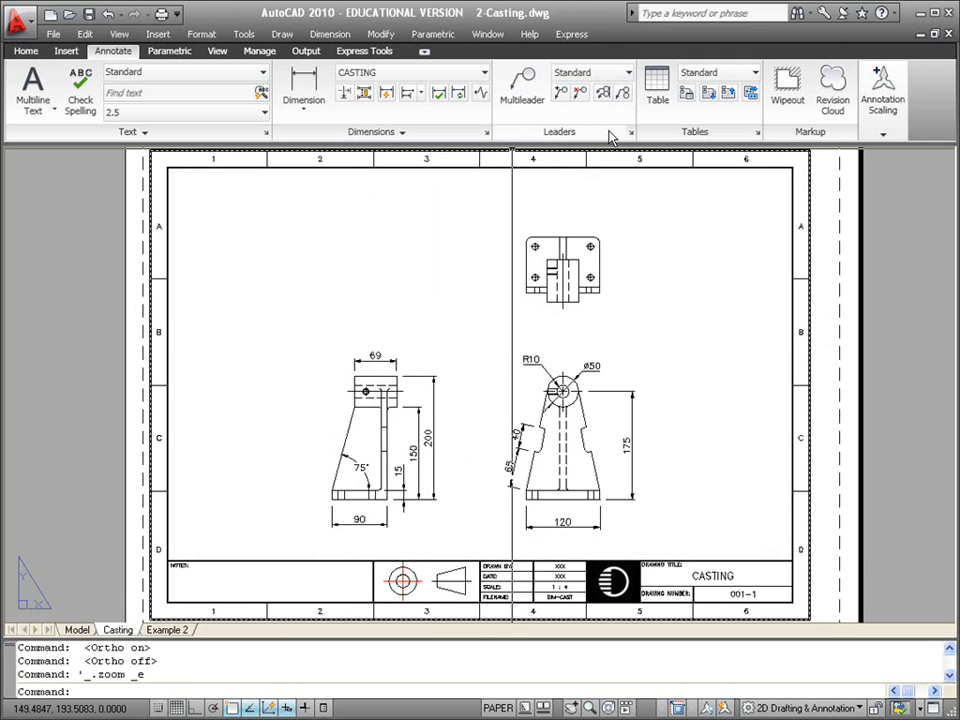
# Create a new multileader style named DIM based on the Standard style
pyautogui.click(631, 136)
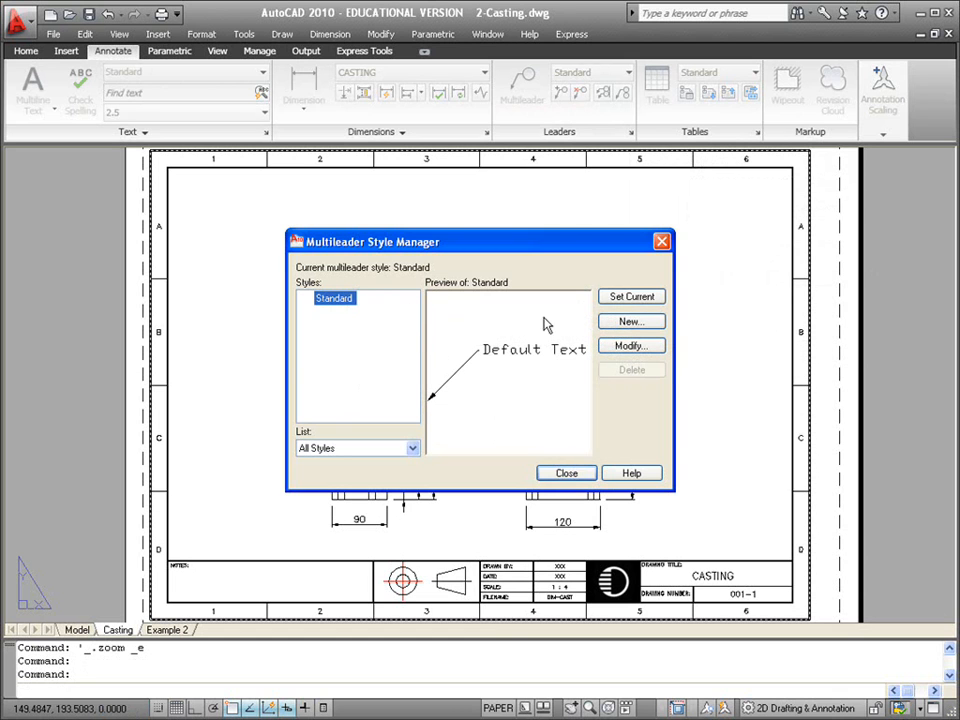
pyautogui.click(625, 325)
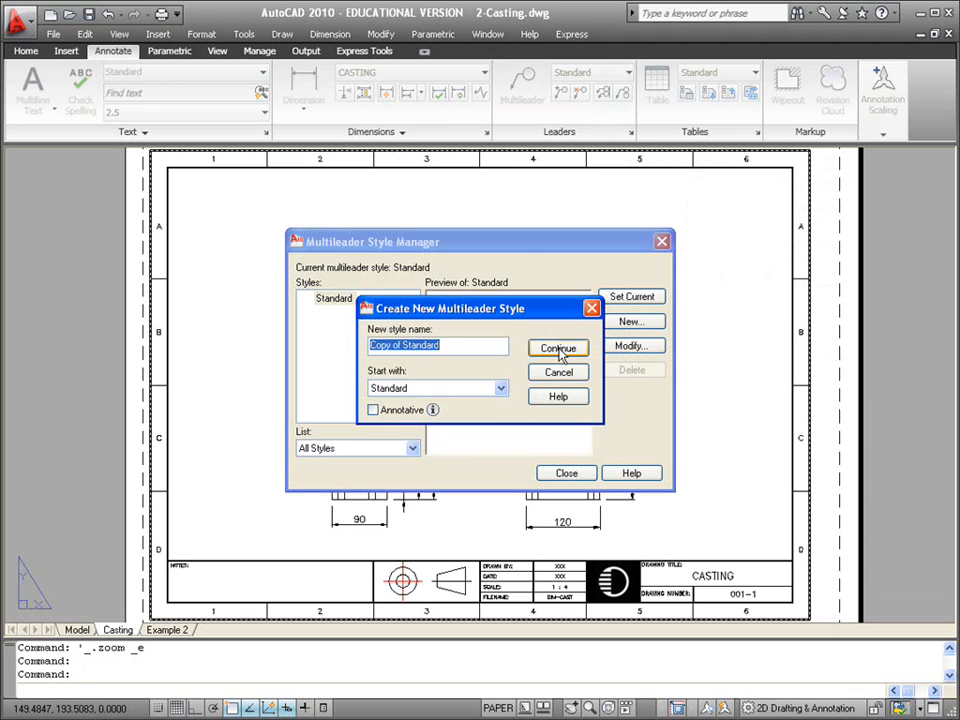
pyautogui.write('DIM')
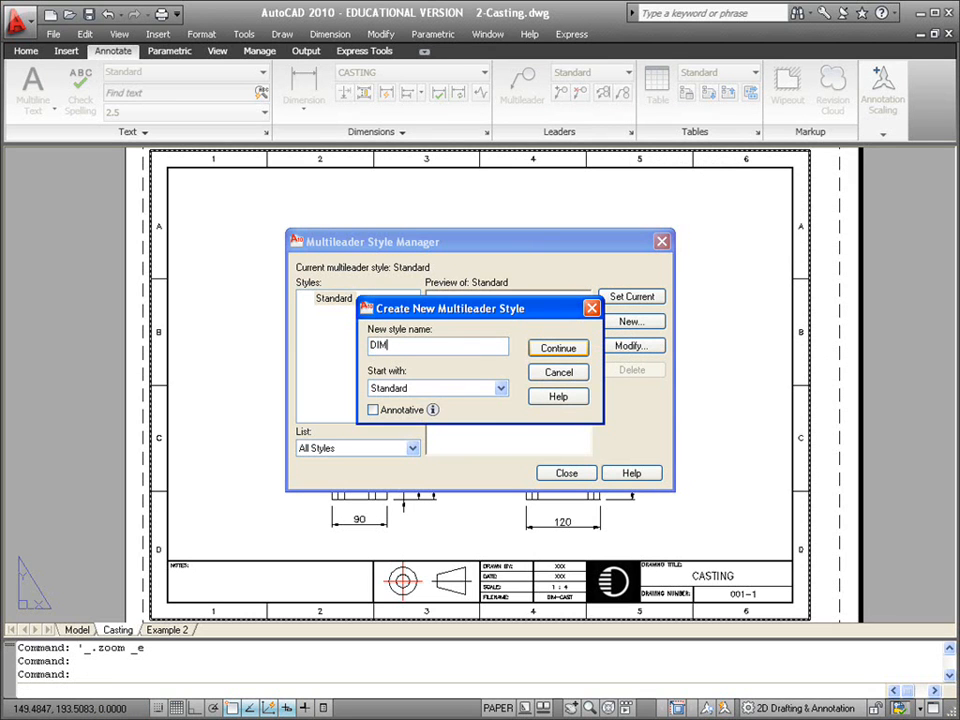
pyautogui.click(575, 350)
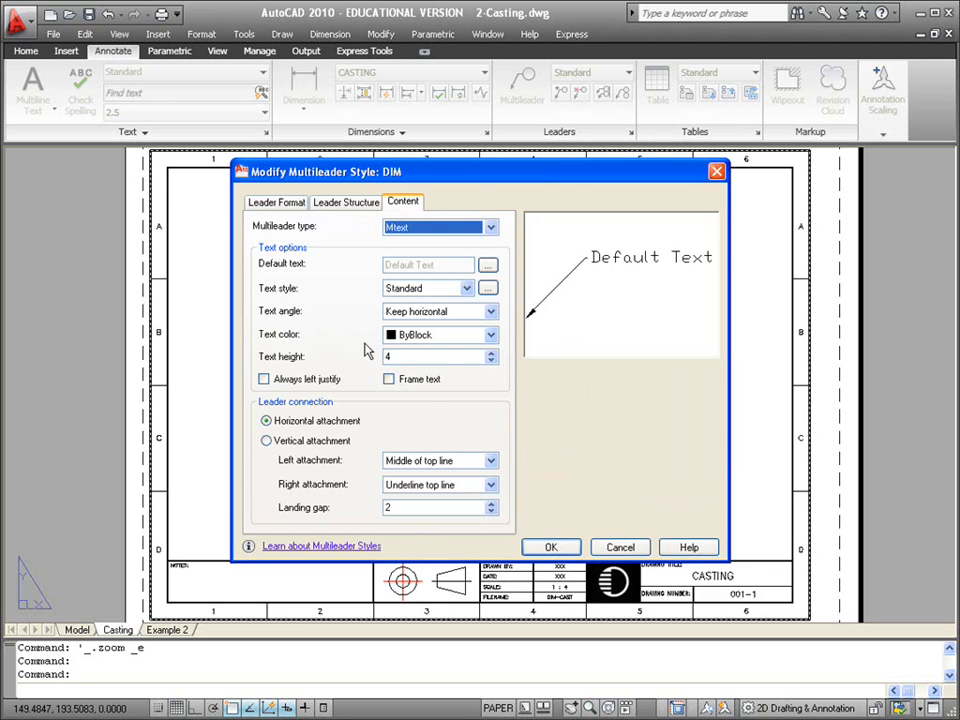
# Edit the arrowhead size in the DIM style's leader format and set the maximum leader points to 4
pyautogui.click(265, 207)
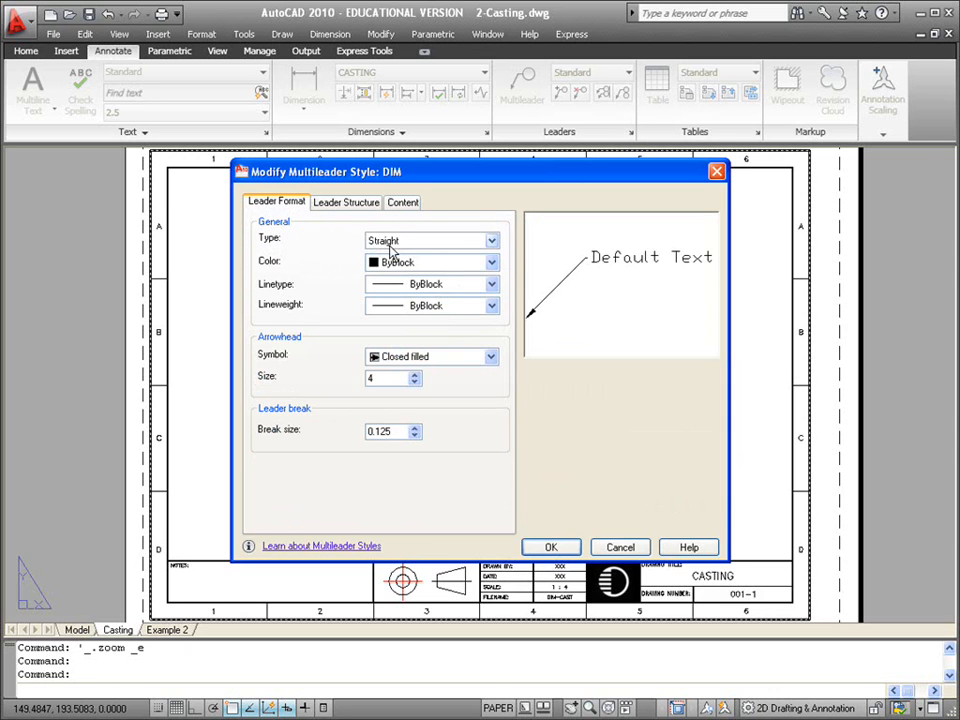
pyautogui.doubleClick(369, 378)
pyautogui.click(330, 205)
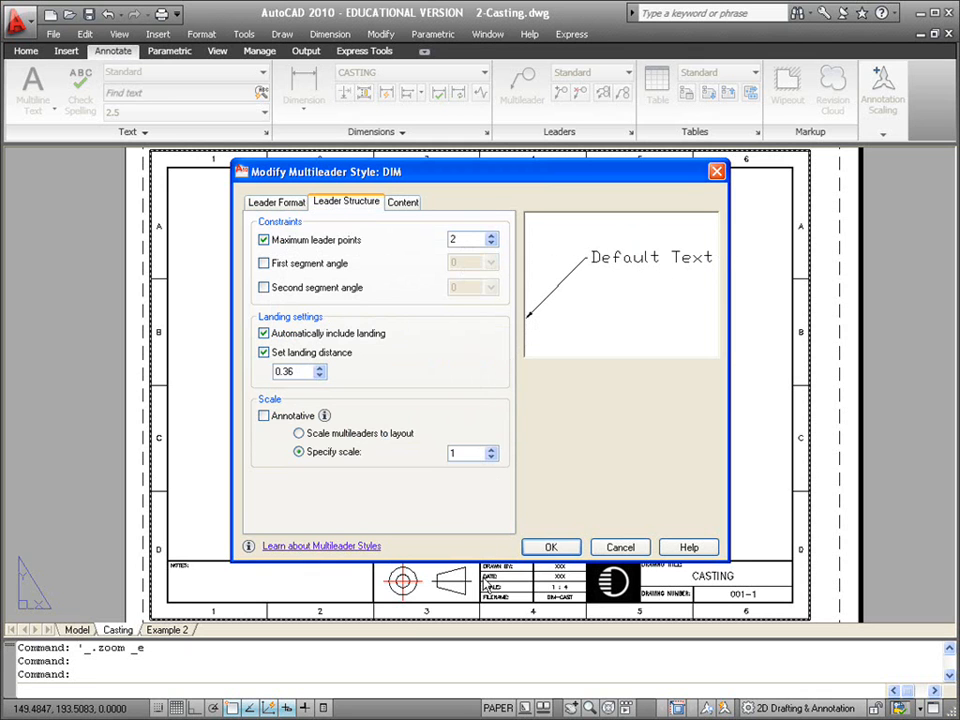
pyautogui.click(491, 237)
pyautogui.click(491, 237)
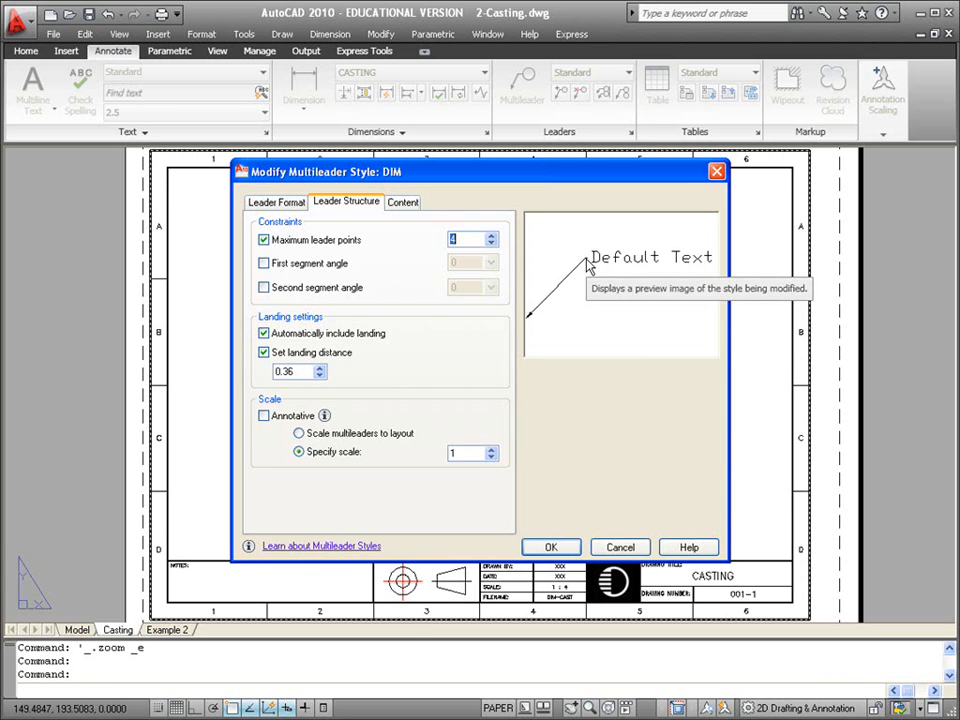
# Try a landing distance of 3 for the multileader style and settle on 2
pyautogui.doubleClick(263, 374)
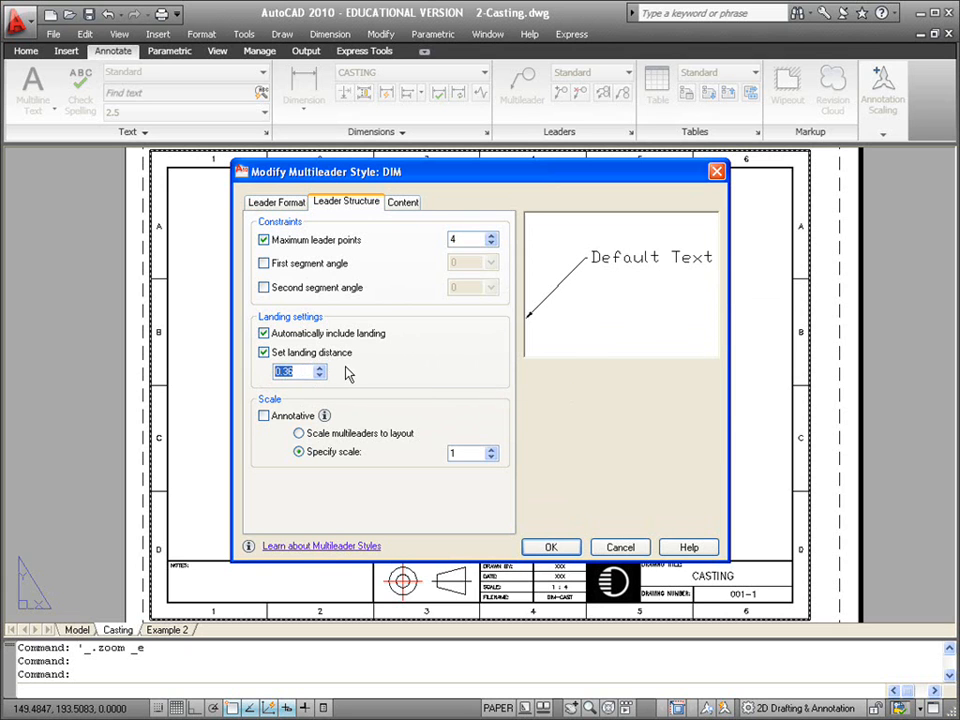
pyautogui.write('3')
pyautogui.click(472, 240)
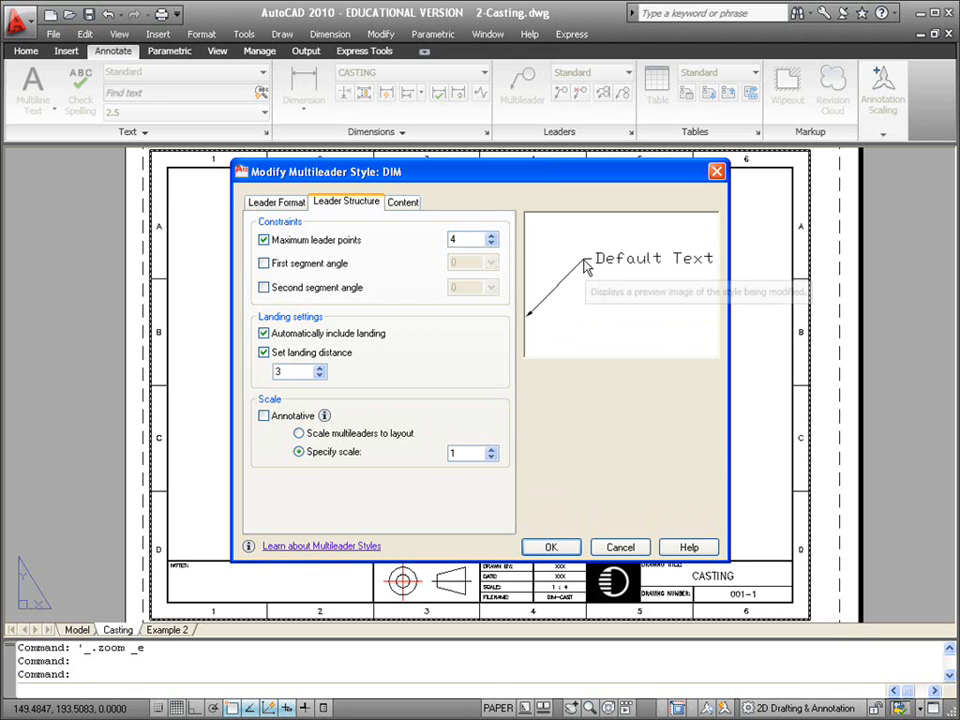
pyautogui.doubleClick(298, 371)
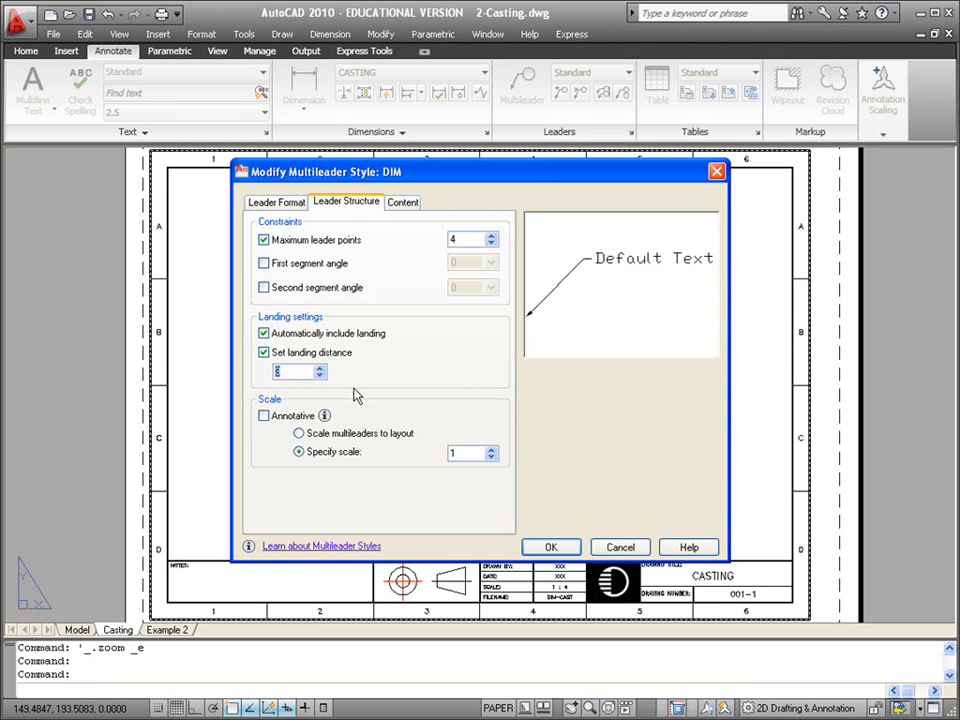
pyautogui.click(463, 239)
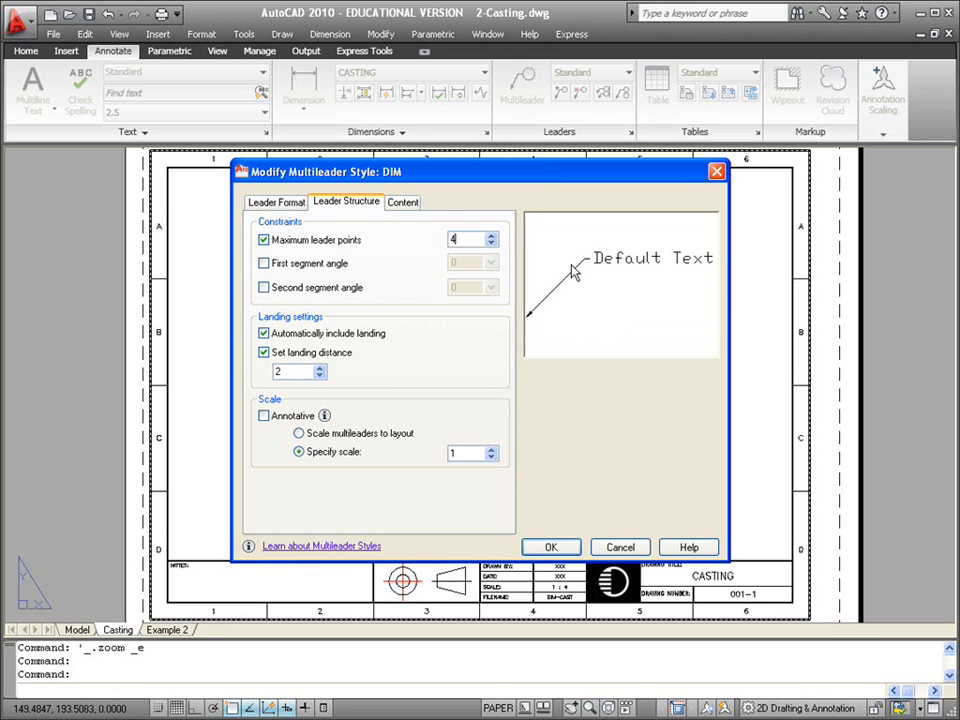
pyautogui.click(294, 263)
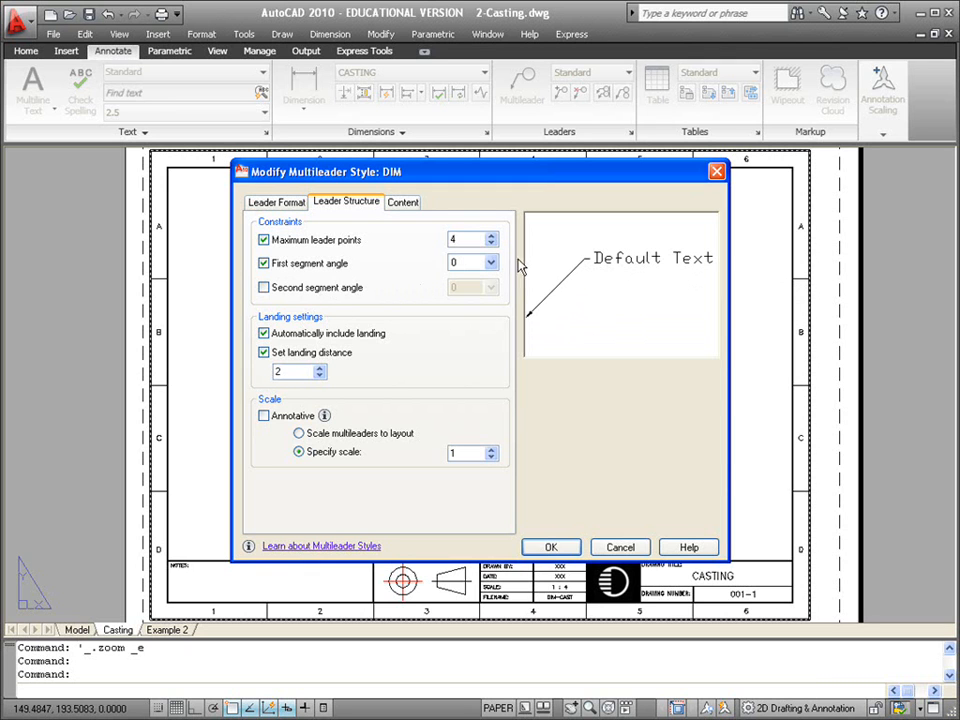
pyautogui.click(491, 262)
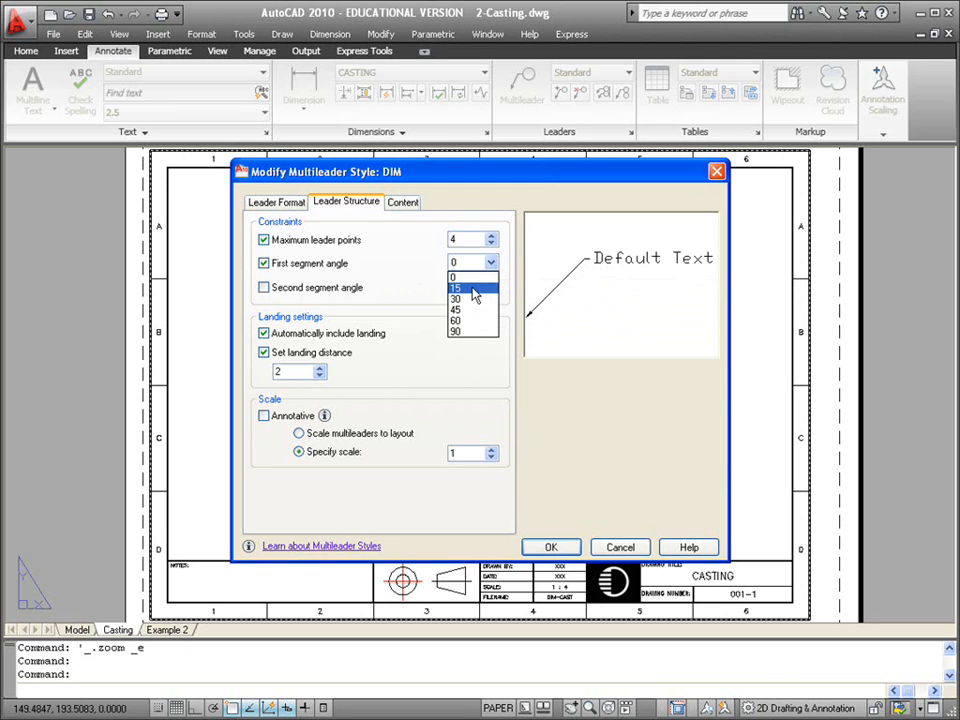
pyautogui.click(476, 293)
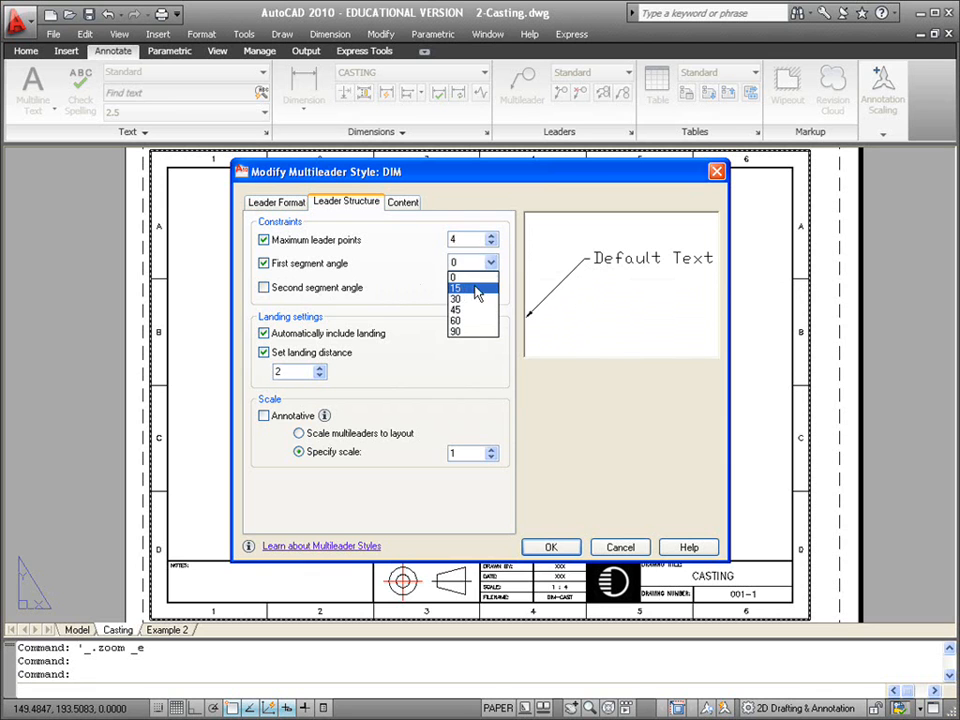
pyautogui.click(472, 299)
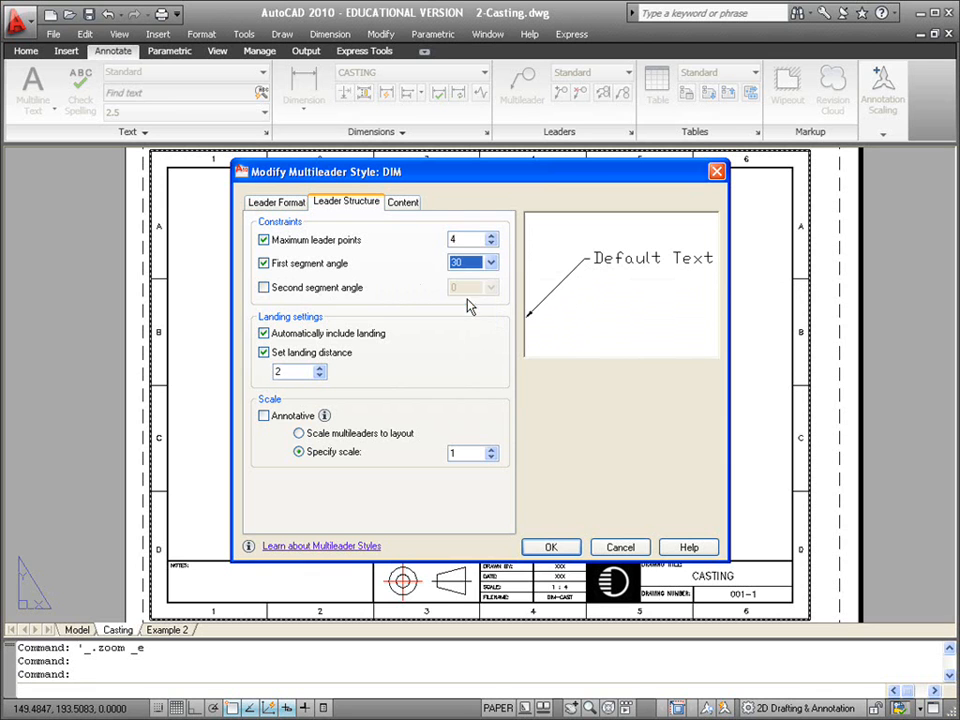
pyautogui.click(322, 268)
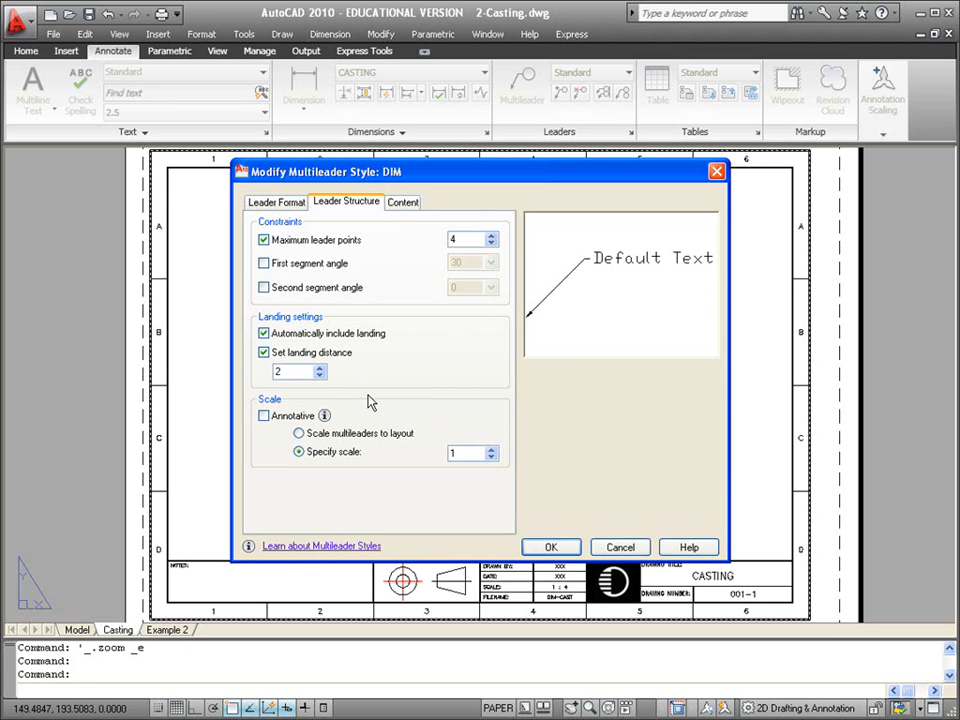
# Keep Mtext as the style's multileader type and assign the Dim text style, reviewing that text style's definition
pyautogui.click(403, 205)
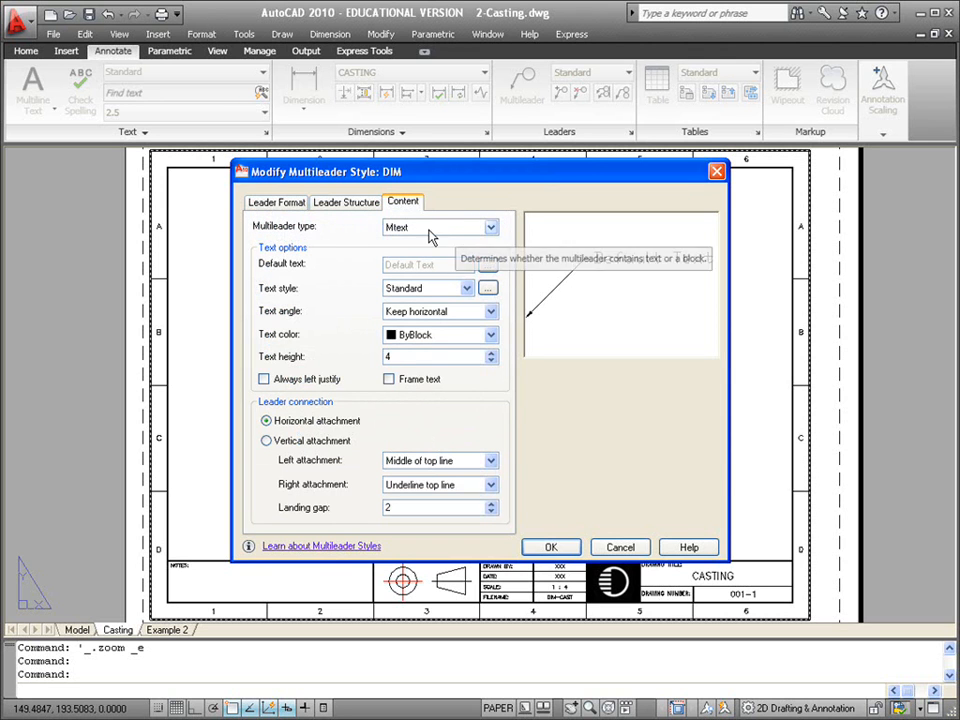
pyautogui.click(490, 230)
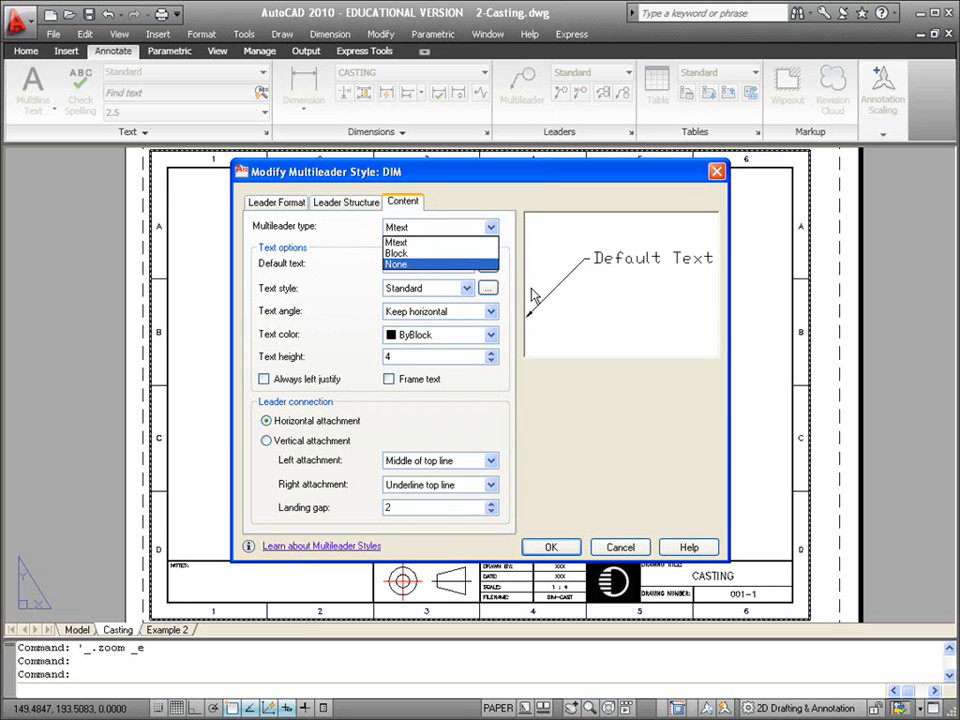
pyautogui.click(436, 242)
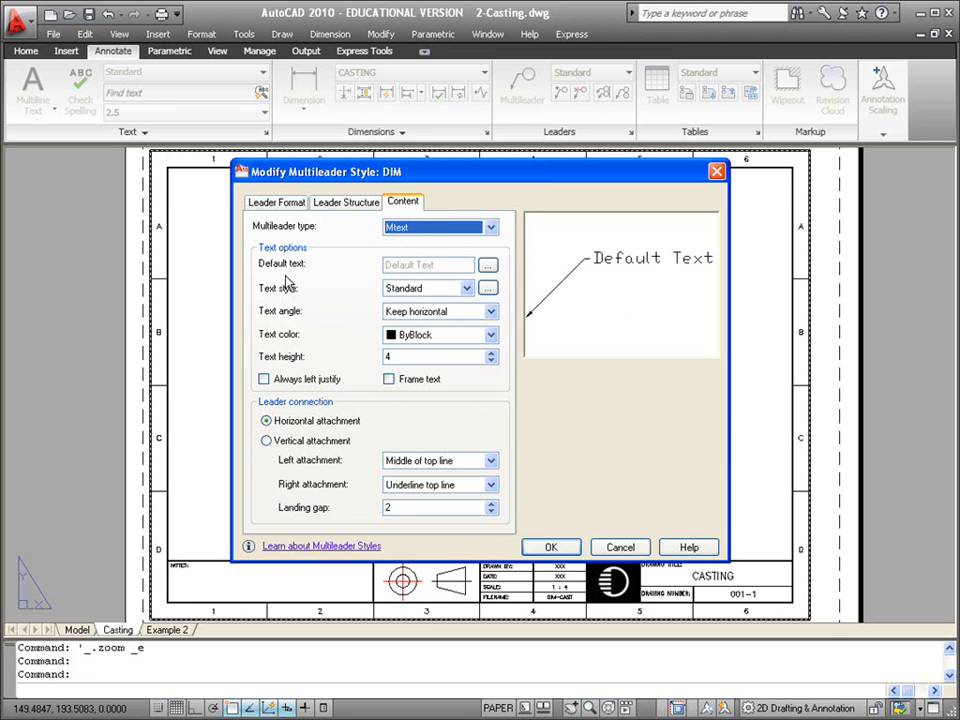
pyautogui.click(467, 290)
pyautogui.click(416, 302)
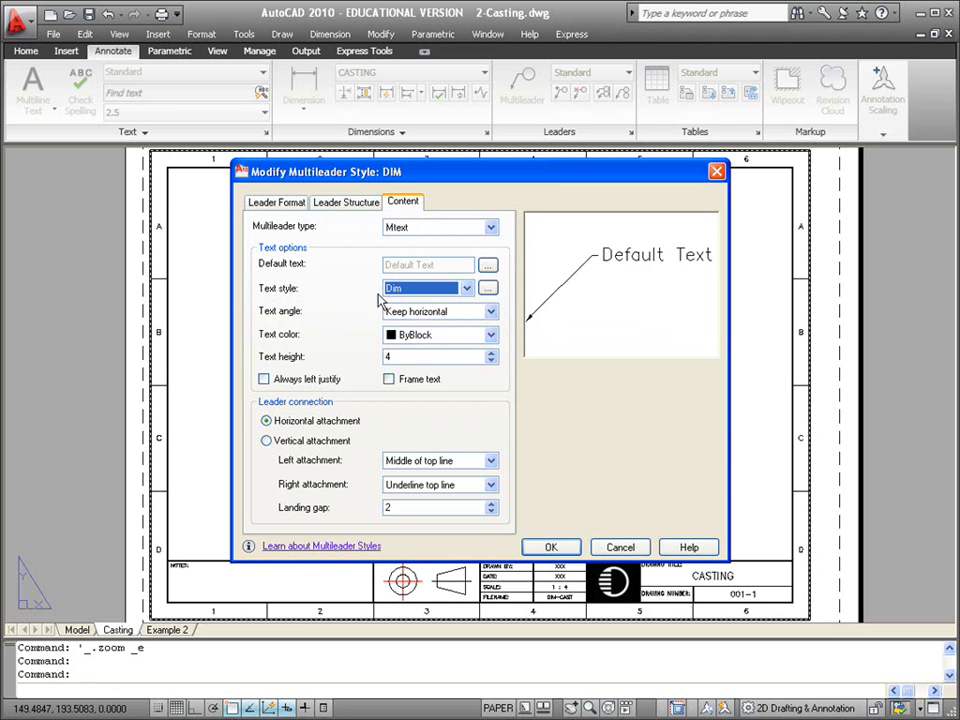
pyautogui.click(466, 289)
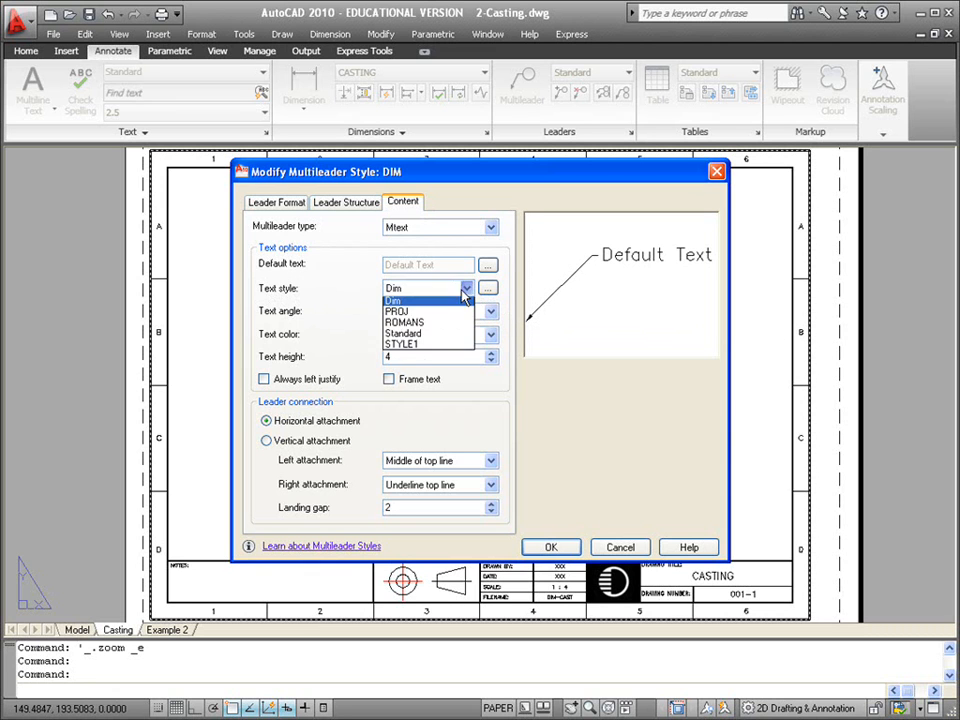
pyautogui.click(395, 303)
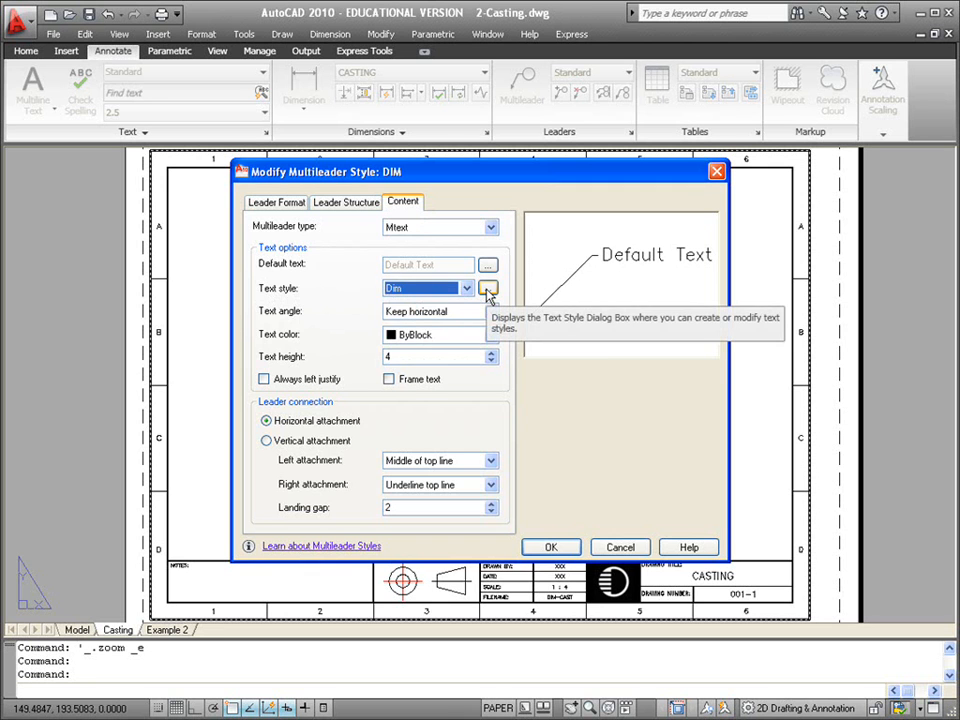
pyautogui.click(488, 289)
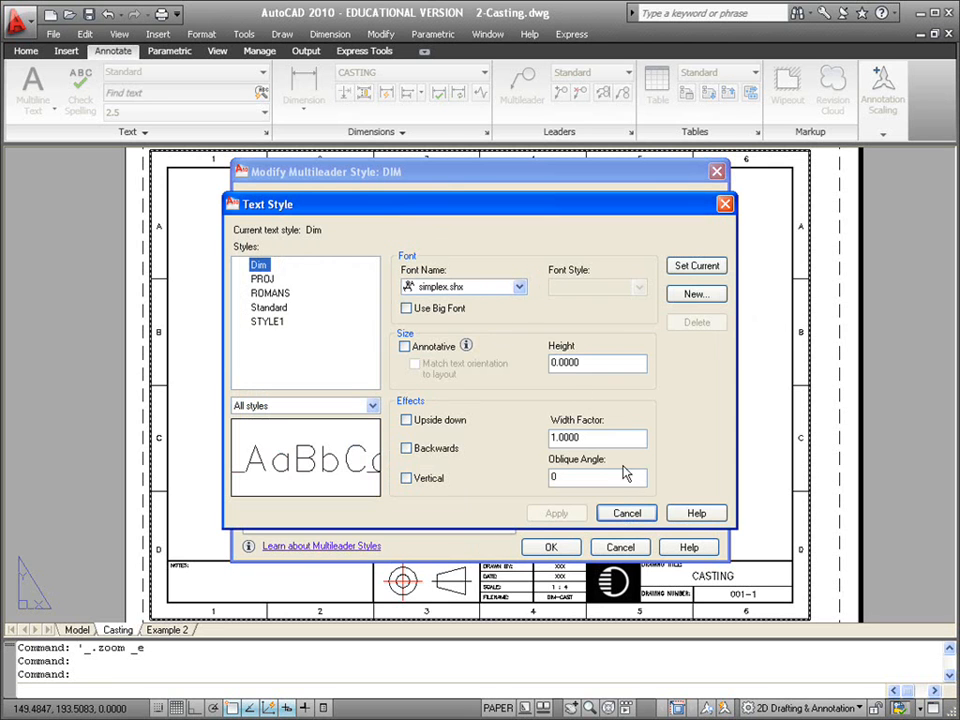
pyautogui.click(628, 513)
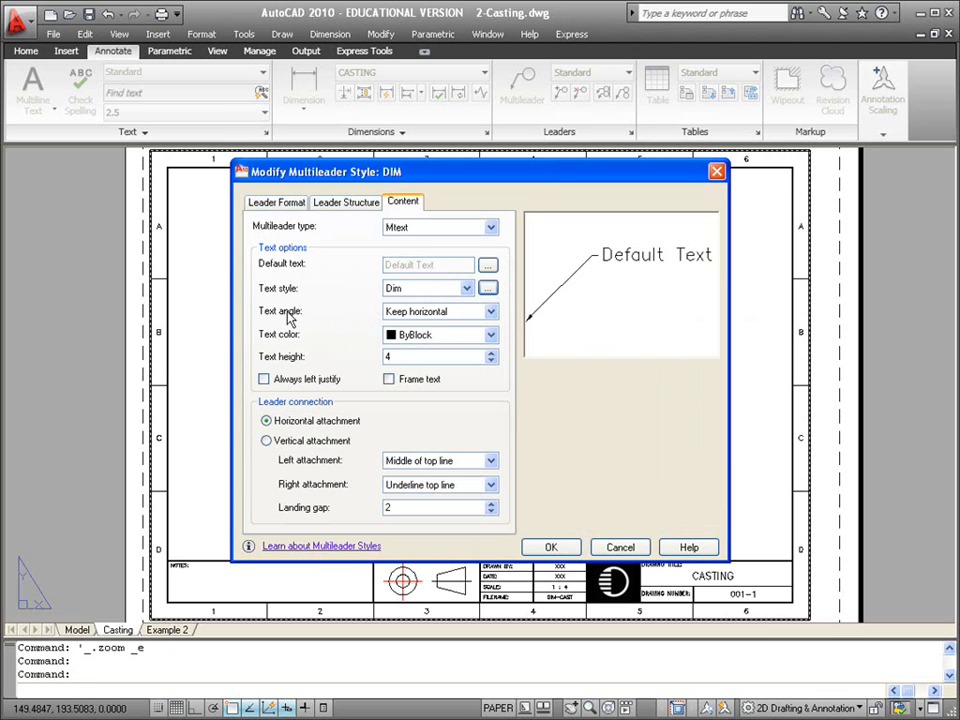
# Keep the multileader text angle horizontal and set the text height to 2.5
pyautogui.click(491, 312)
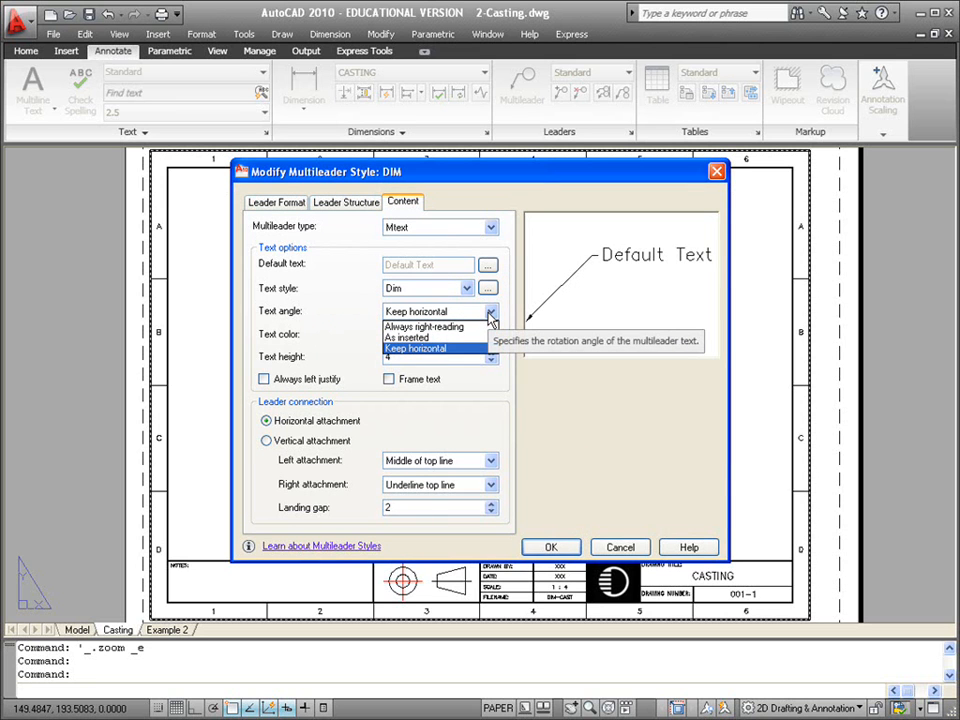
pyautogui.click(491, 313)
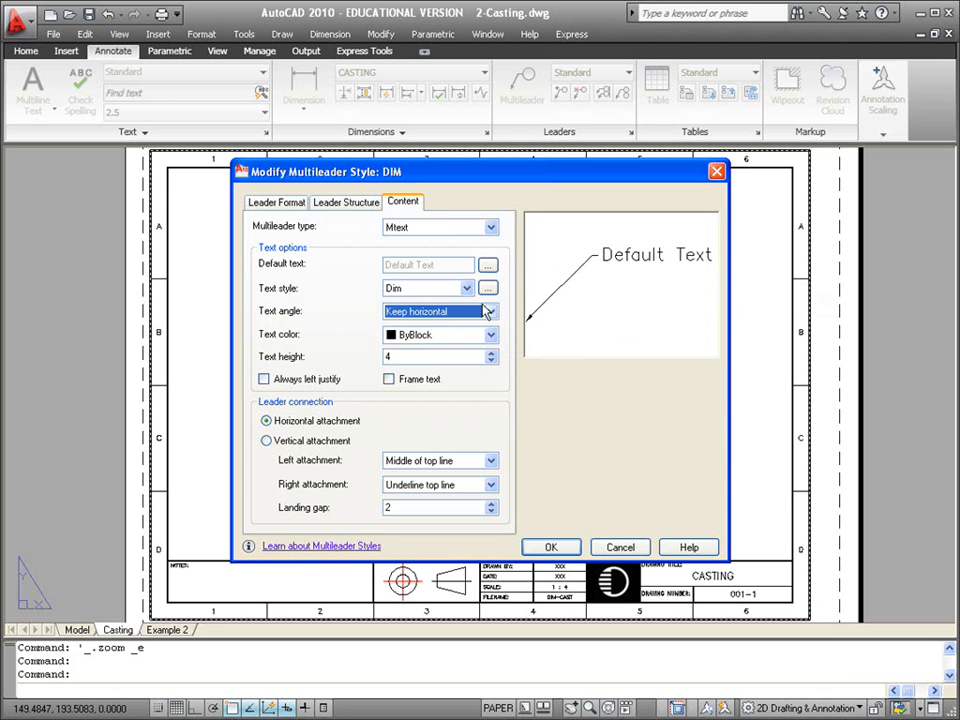
pyautogui.doubleClick(400, 358)
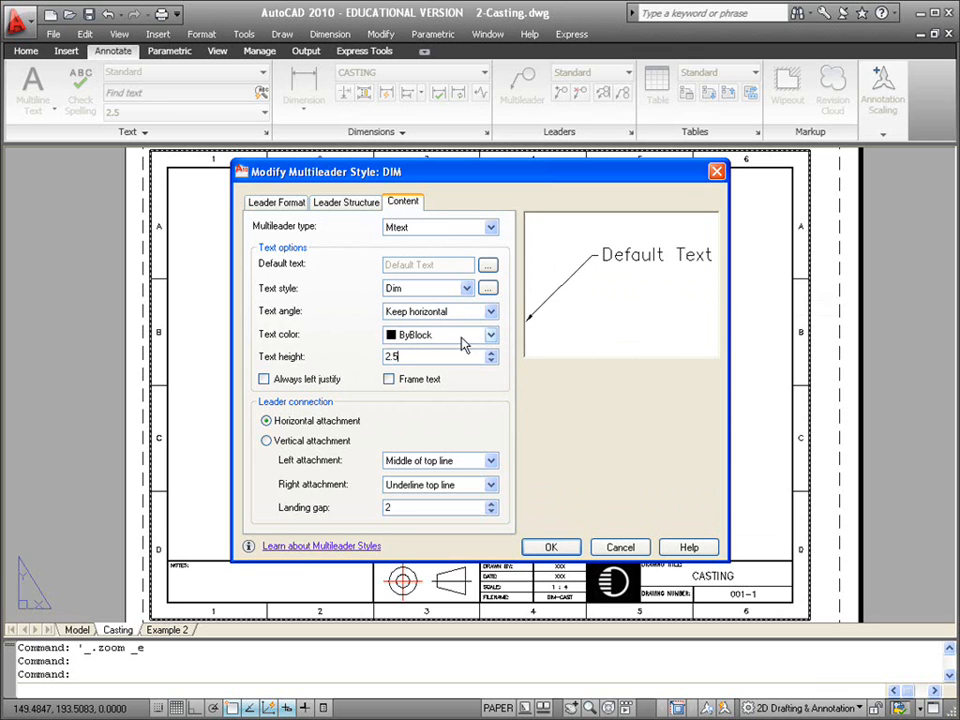
pyautogui.click(403, 508)
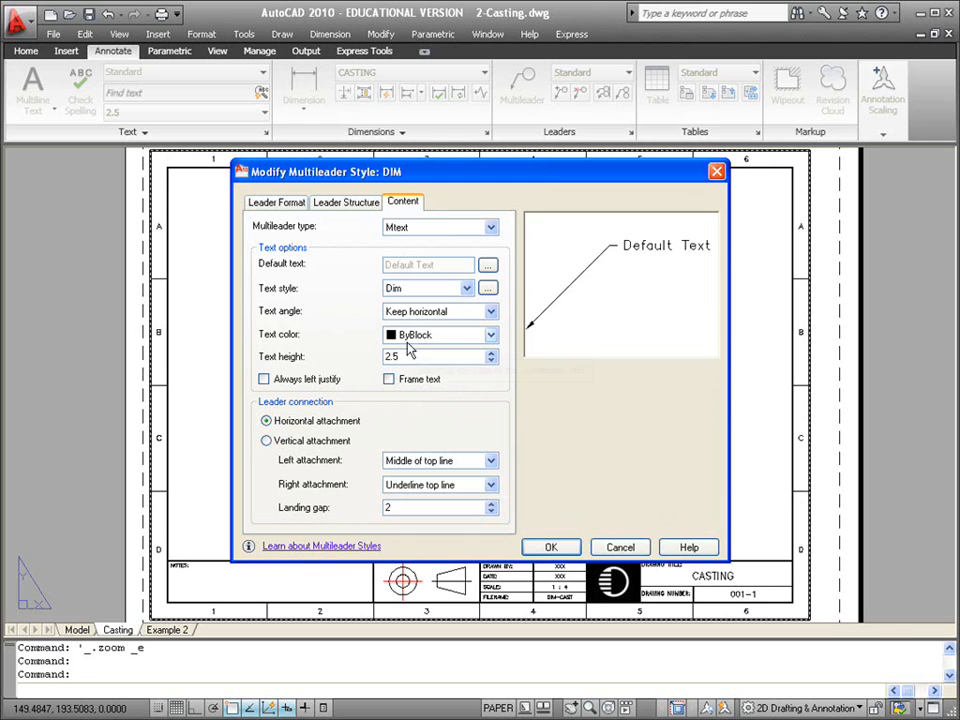
pyautogui.doubleClick(393, 508)
pyautogui.click(442, 357)
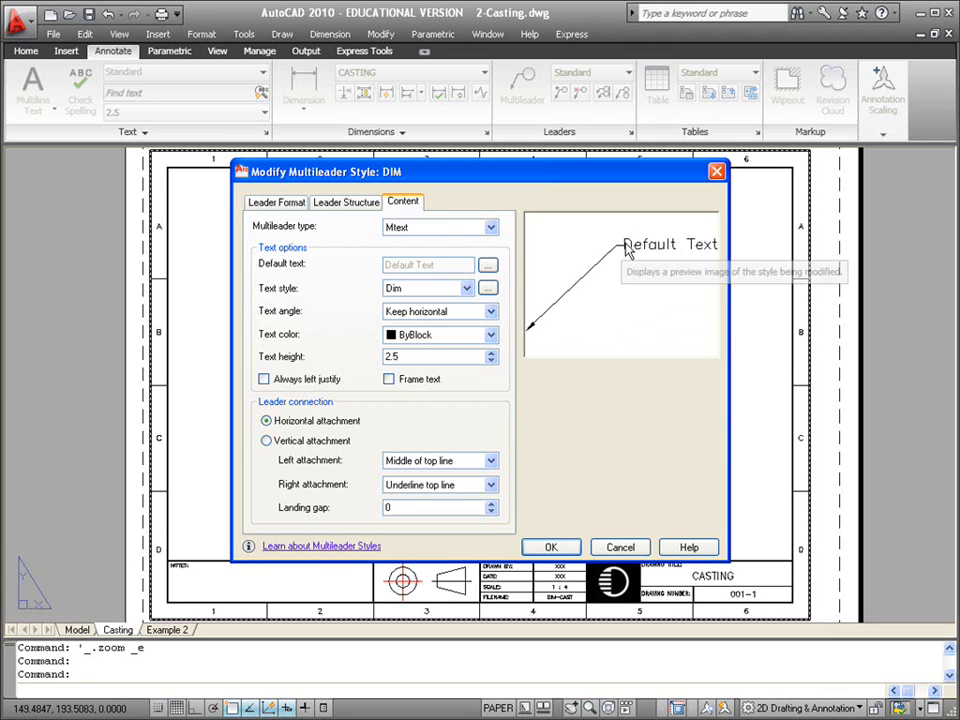
pyautogui.doubleClick(418, 507)
pyautogui.write('2')
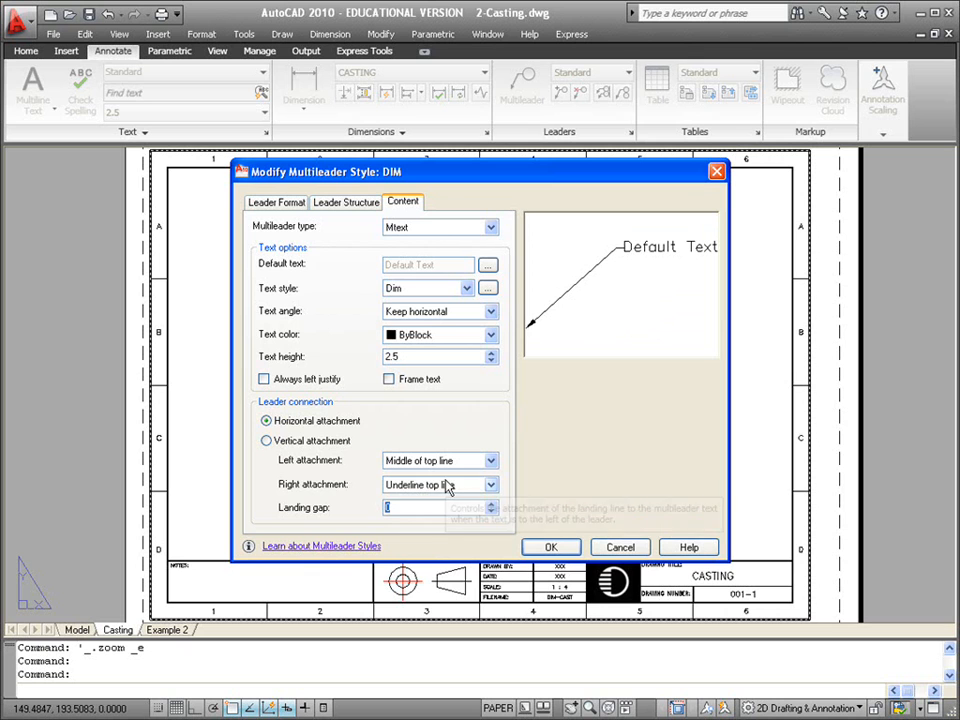
pyautogui.click(453, 360)
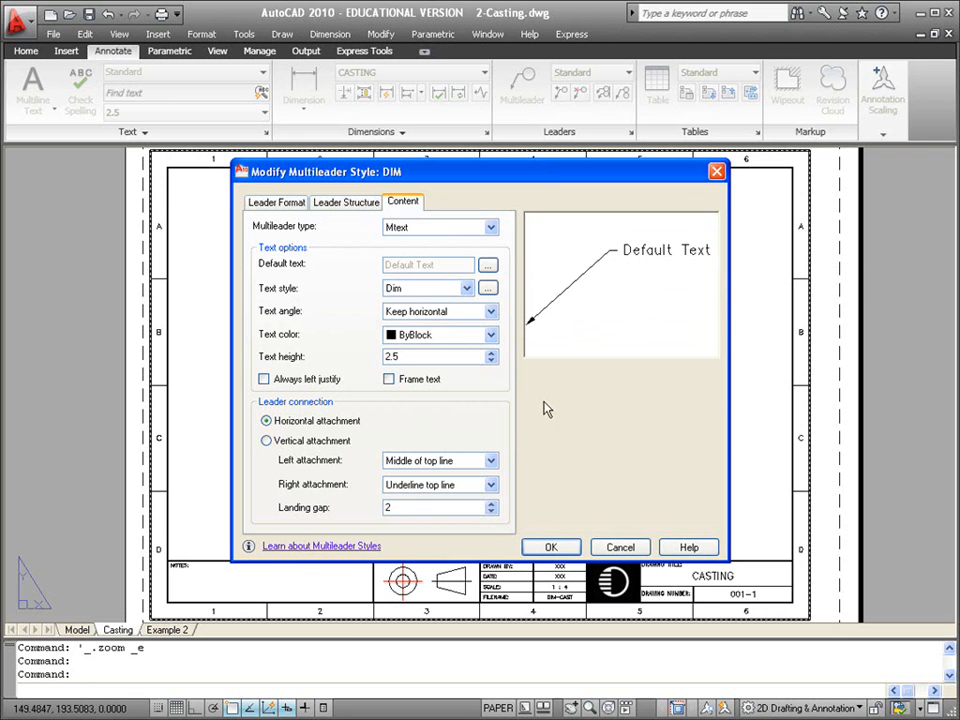
# Accept the DIM style settings and close the Multileader Style Manager
pyautogui.click(550, 546)
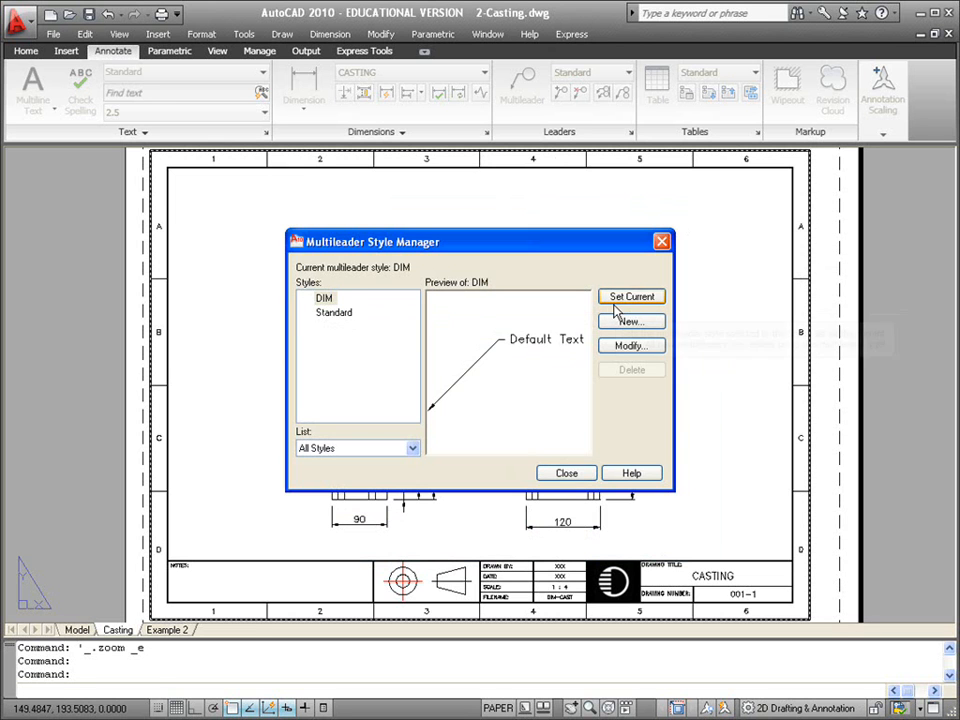
pyautogui.click(566, 474)
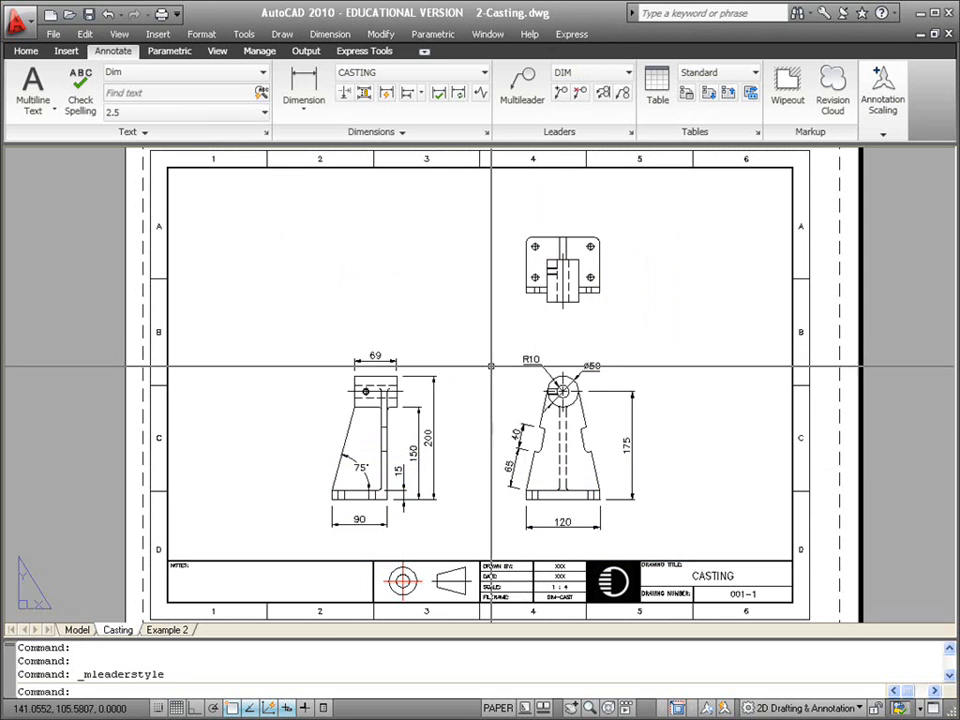
# Choose DIM as the current multileader style for annotating the casting drawing
pyautogui.scroll(6, 281, 345)
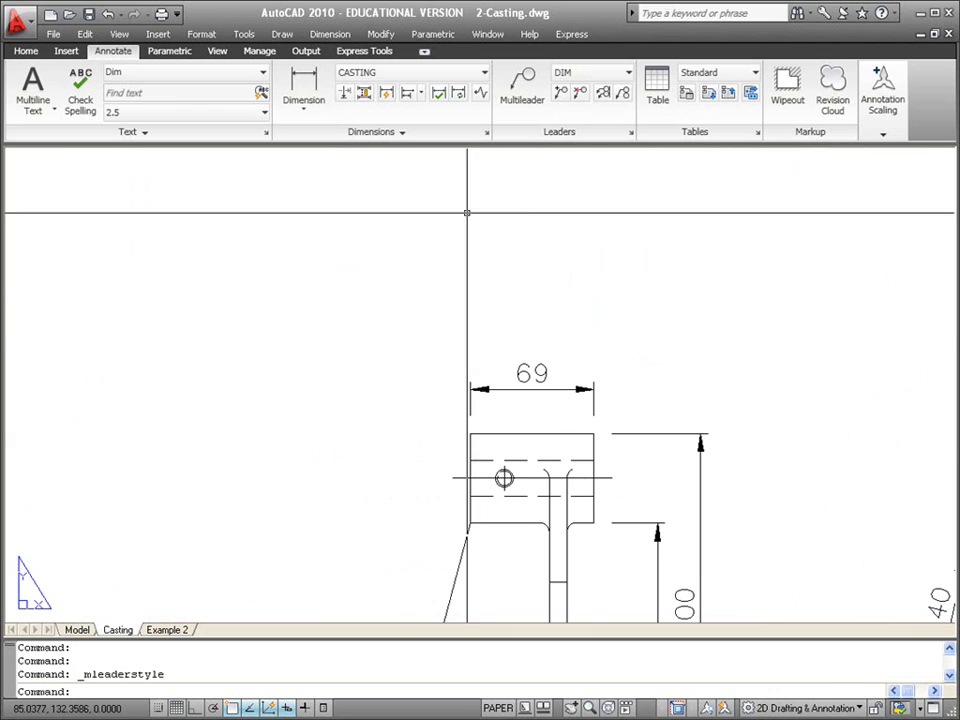
pyautogui.click(628, 73)
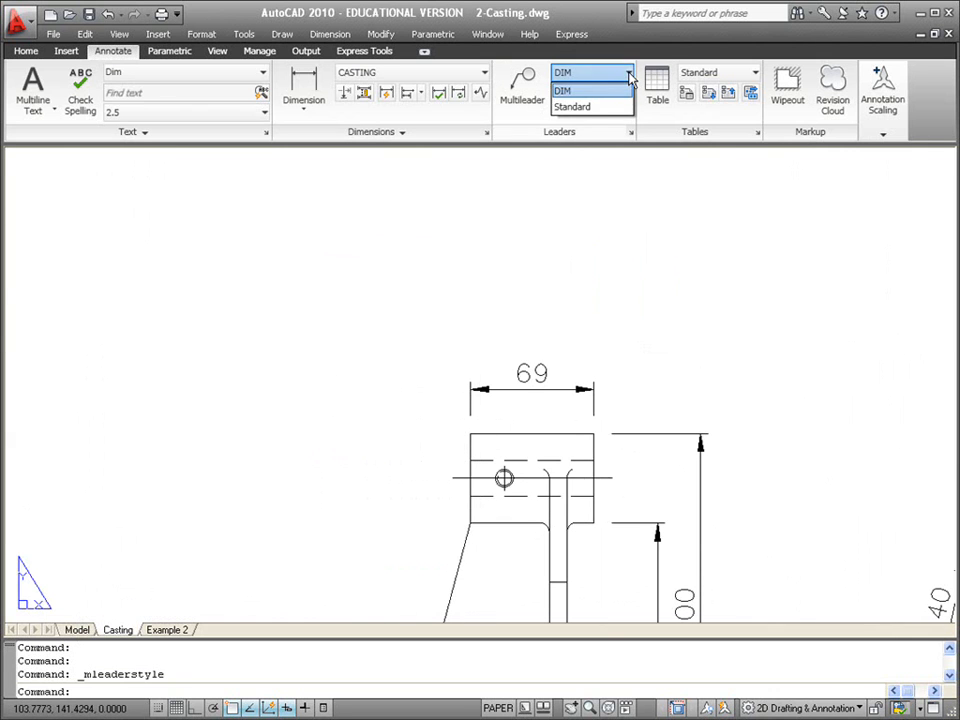
pyautogui.click(572, 90)
# Start a multileader with its arrowhead snapped to the nearest point on the small hole below the 69 dimension
pyautogui.click(519, 108)
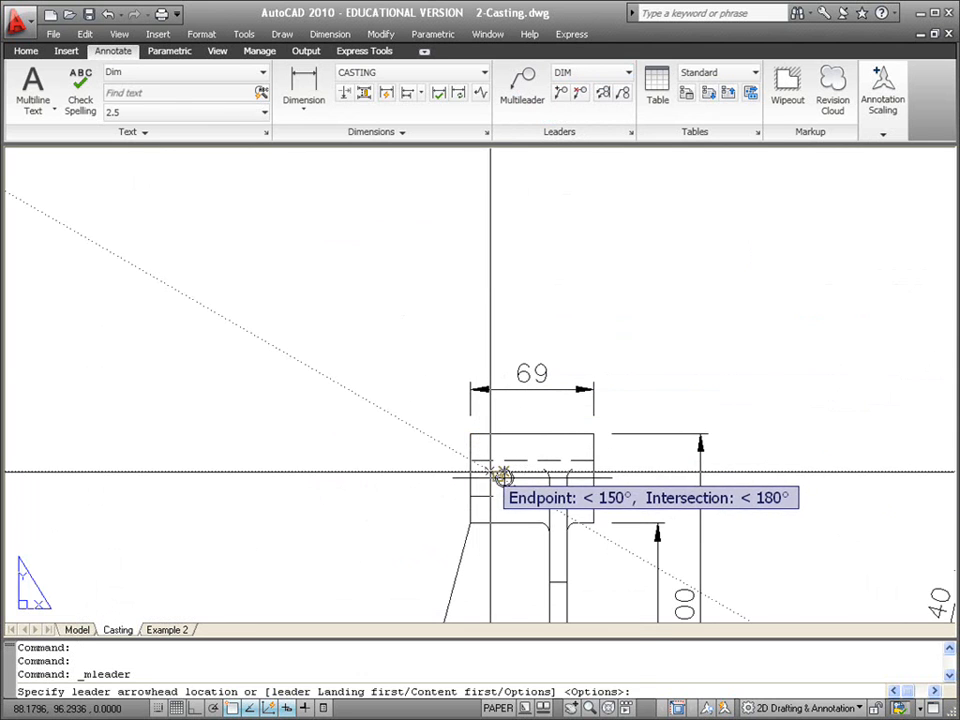
pyautogui.keyDown('shift'); pyautogui.rightClick(490, 471); pyautogui.keyUp('shift')
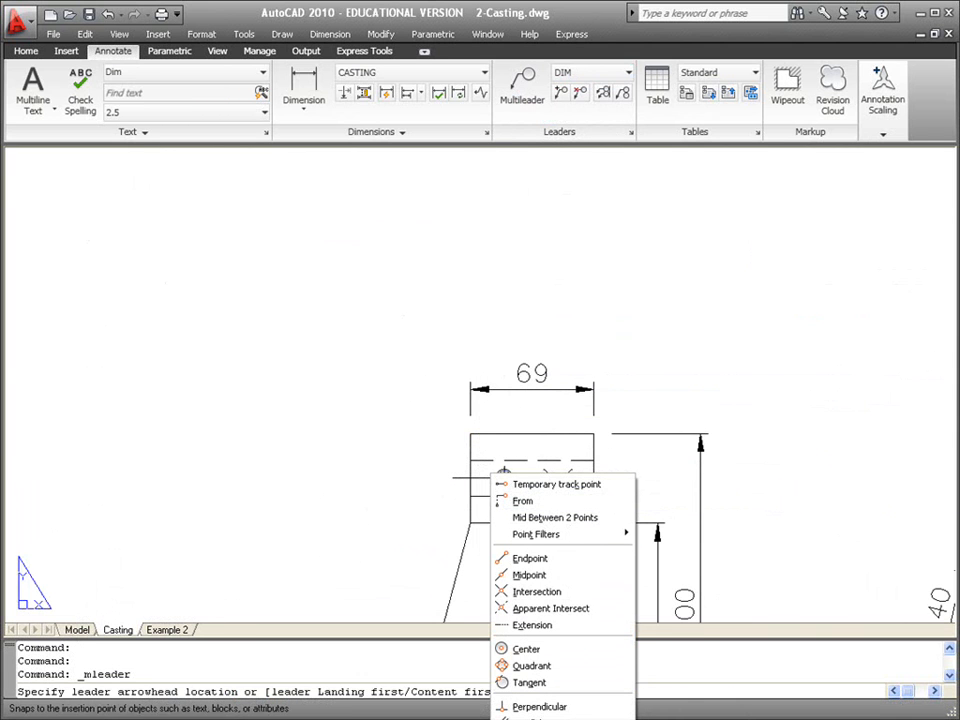
pyautogui.keyDown('shift'); pyautogui.rightClick(438, 205); pyautogui.keyUp('shift')
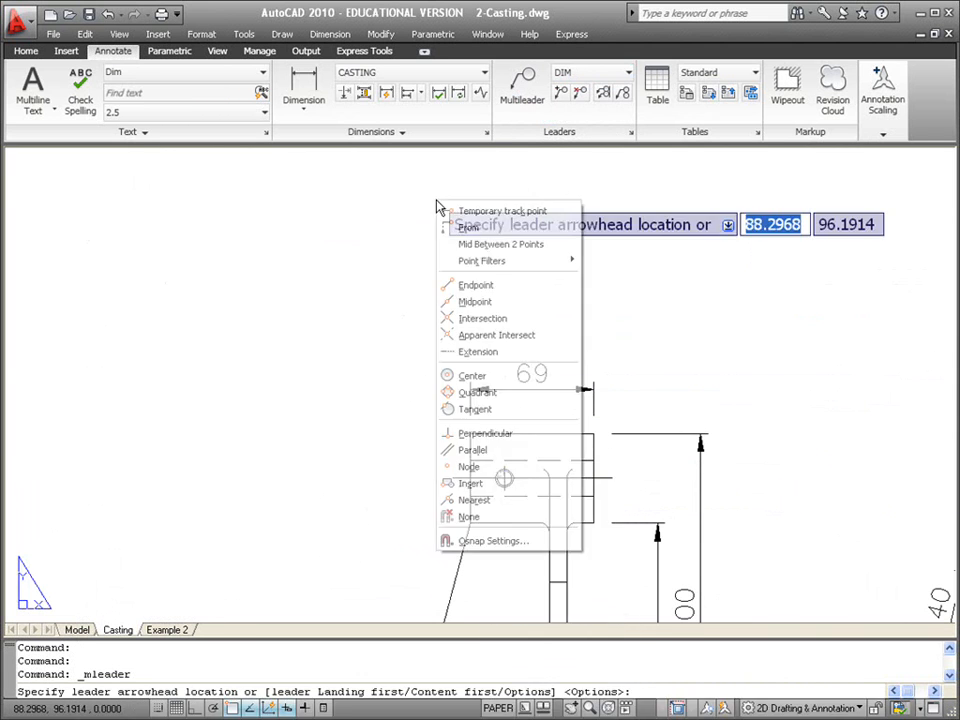
pyautogui.click(475, 500)
pyautogui.scroll(4, 510, 488)
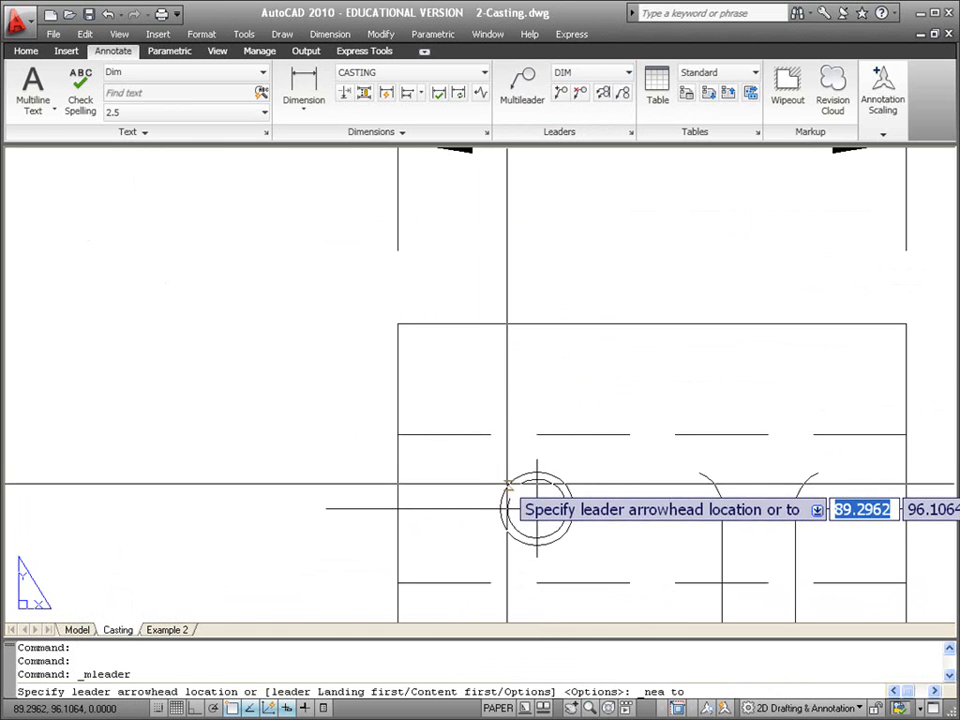
pyautogui.click(507, 485)
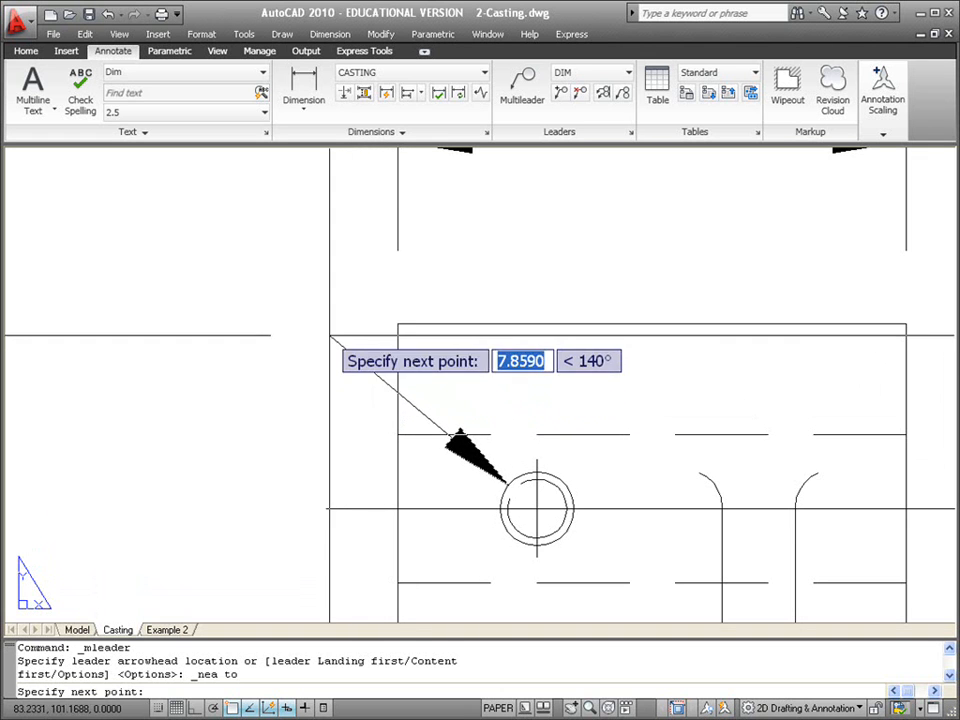
# Route the leader through two bend points up to a landing beyond the side view and give it the content "some text"
pyautogui.scroll(-3, 333, 292)
pyautogui.moveTo(346, 281)
pyautogui.mouseDown(button='middle')
pyautogui.moveTo(398, 325)
pyautogui.moveTo(569, 377)
pyautogui.mouseUp(button='middle')
pyautogui.press('F8')
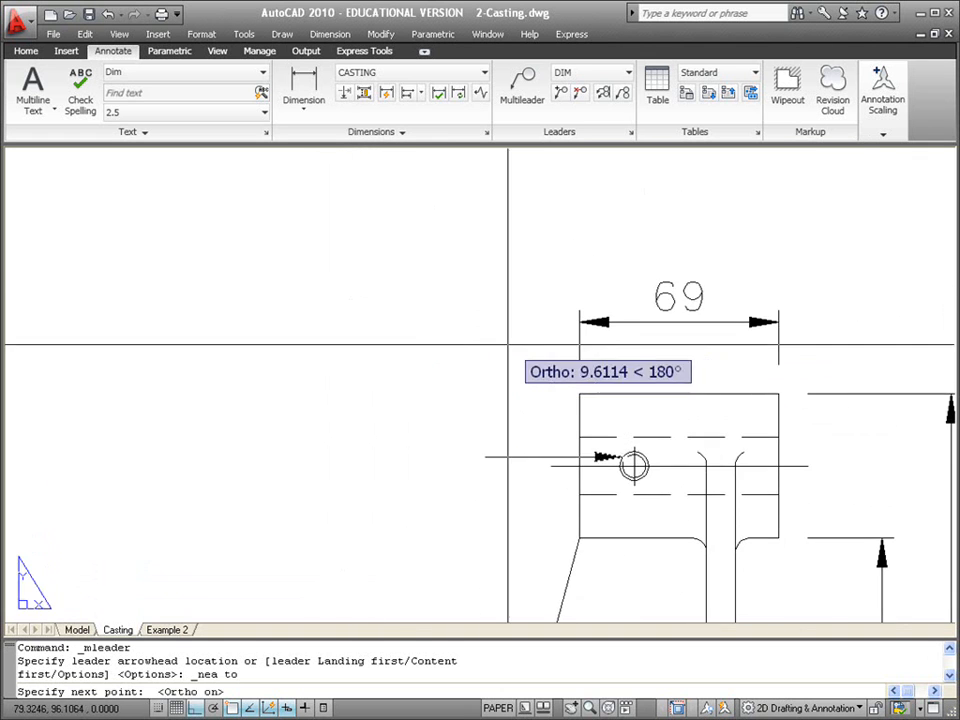
pyautogui.press('F8')
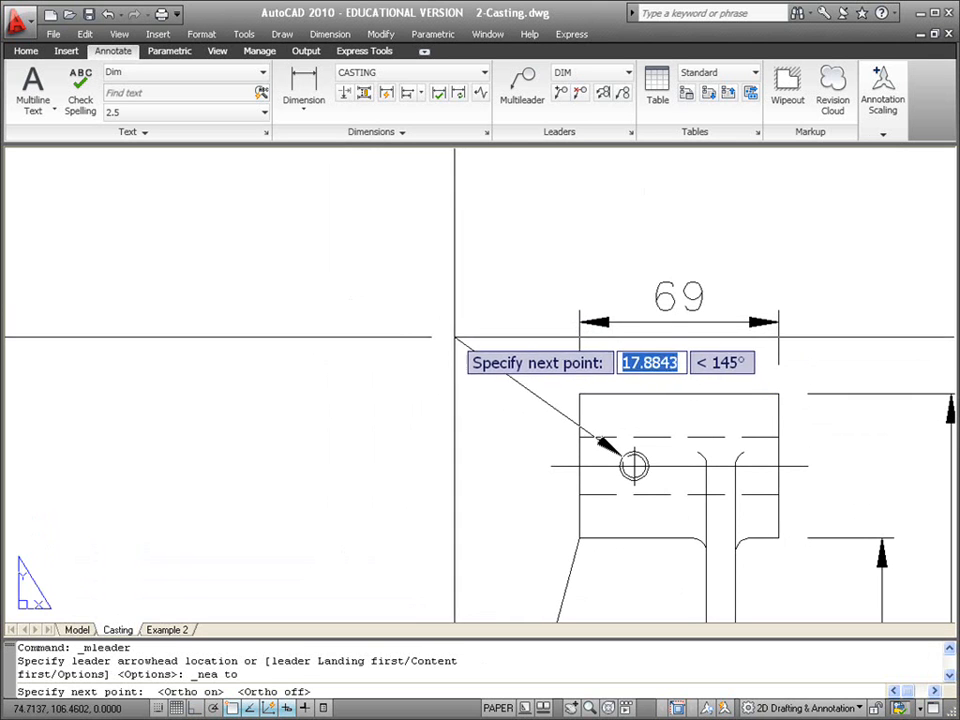
pyautogui.click(460, 336)
pyautogui.click(440, 262)
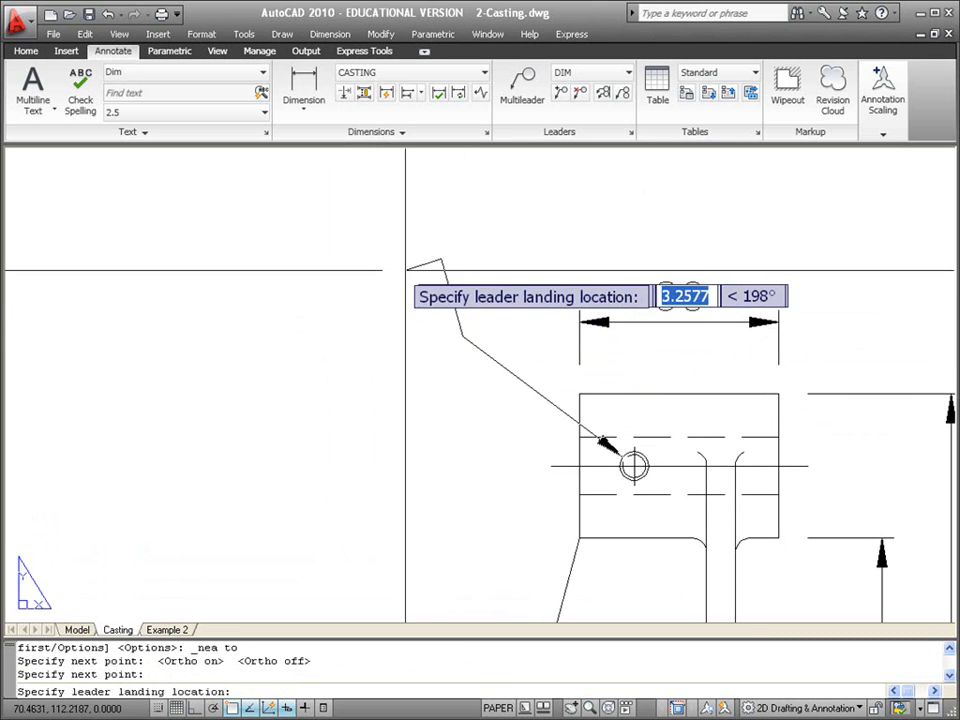
pyautogui.click(358, 278)
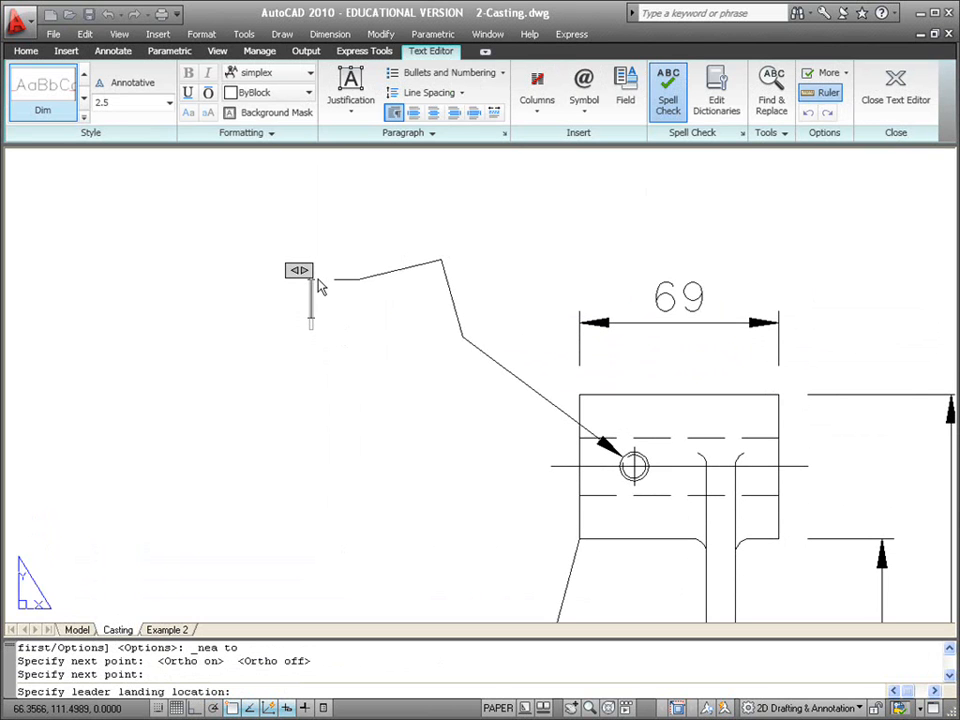
pyautogui.write('some text')
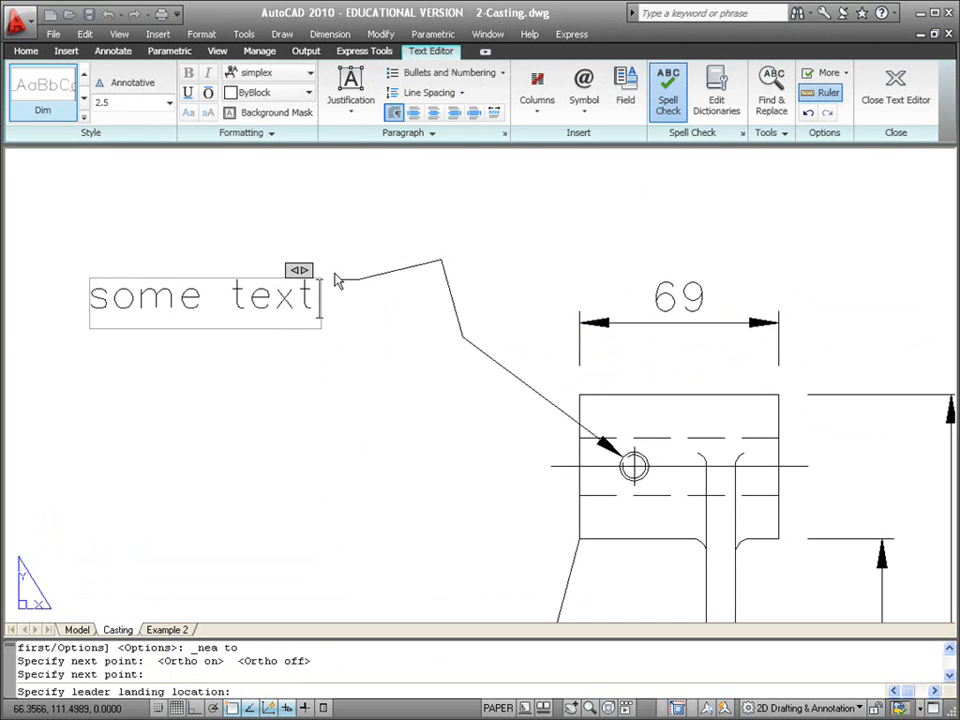
pyautogui.click(369, 333)
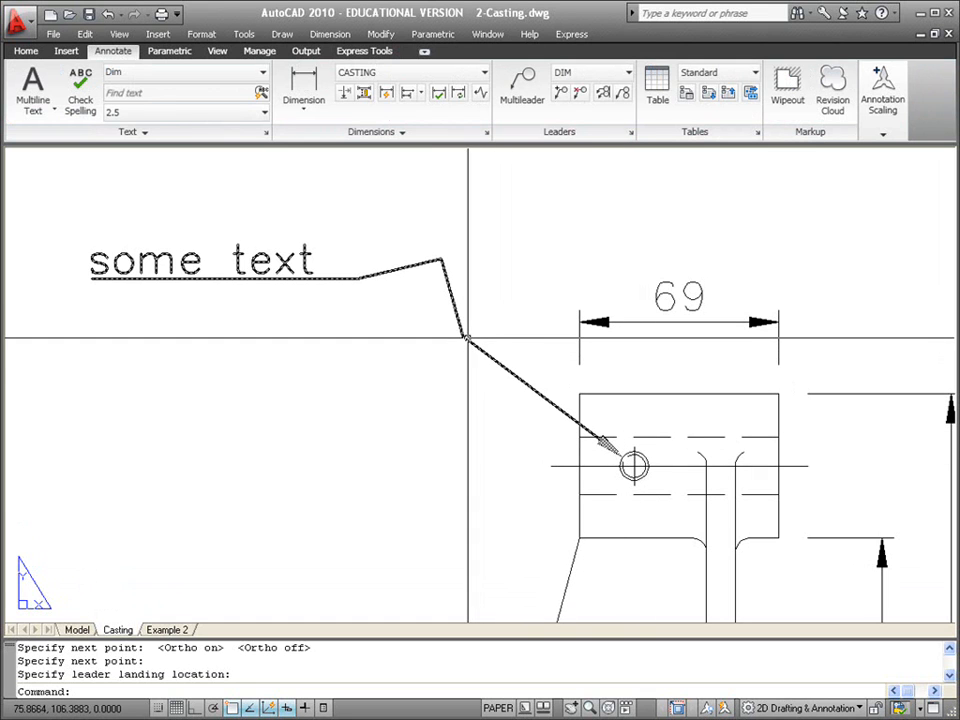
# Erase the "some text" multileader attached to the small hole
pyautogui.click(476, 282)
pyautogui.click(388, 347)
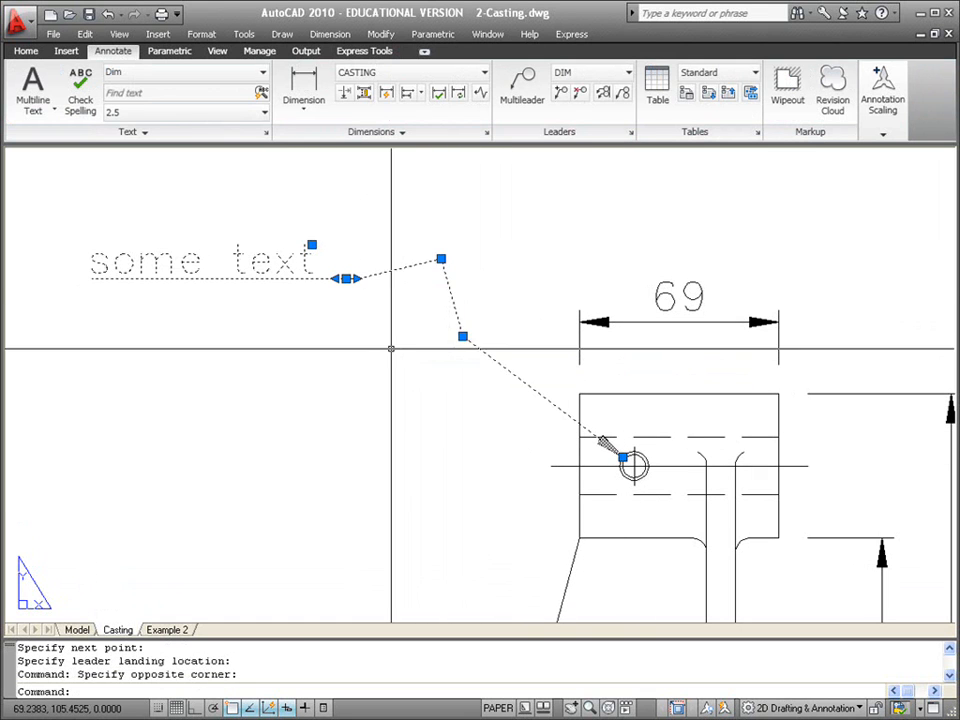
pyautogui.press('Delete')
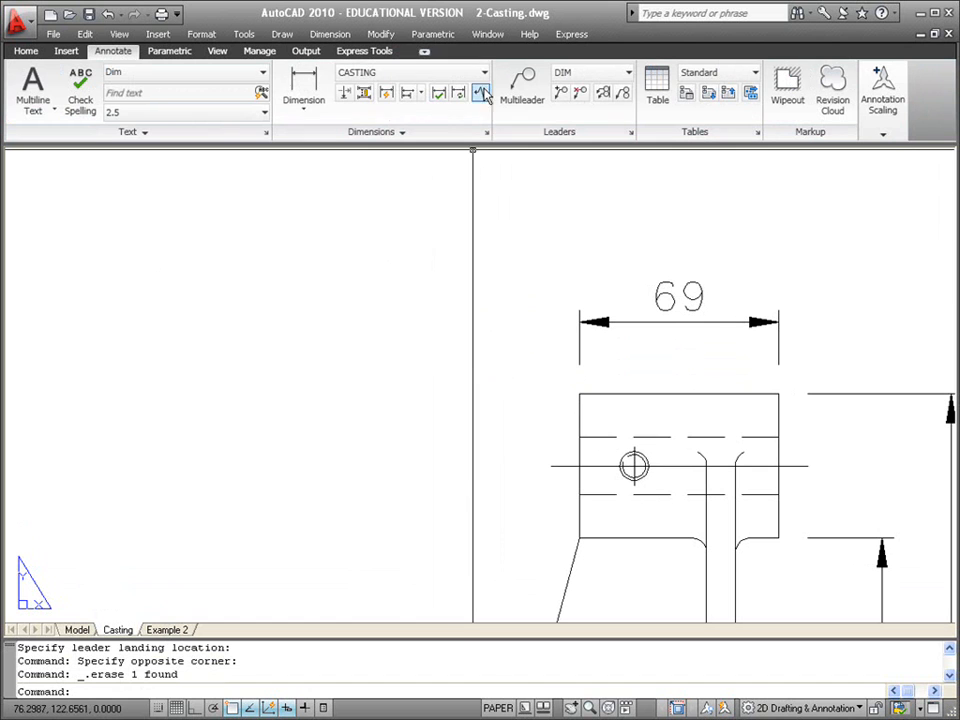
# Draw another multileader with two bends from the small hole, leave its text empty, and erase it
pyautogui.click(521, 85)
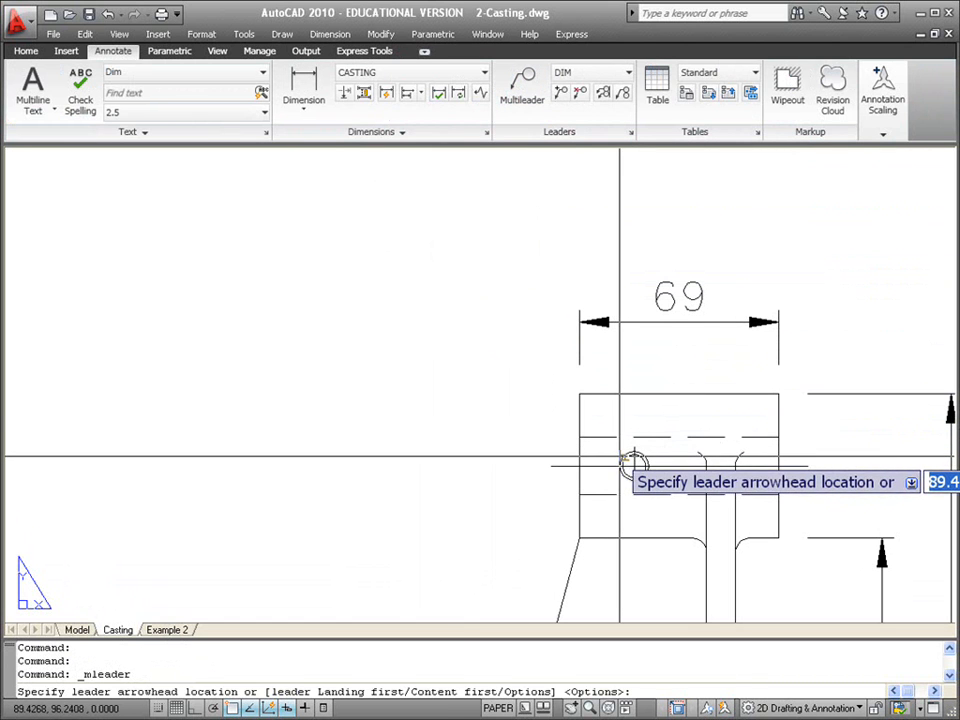
pyautogui.click(614, 447)
pyautogui.click(507, 358)
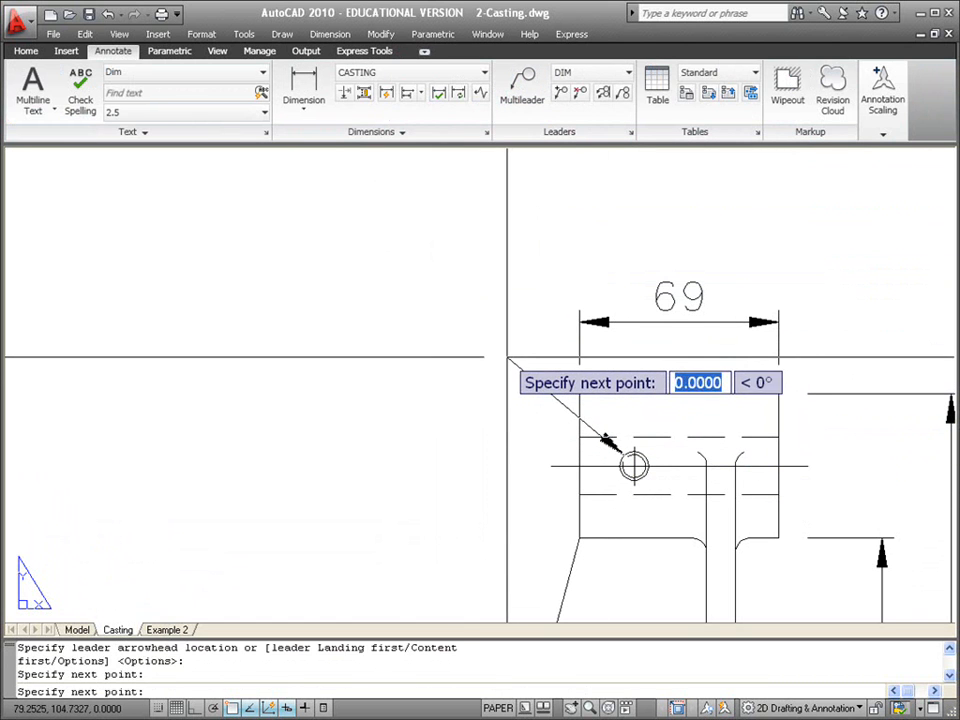
pyautogui.click(471, 262)
pyautogui.click(373, 285)
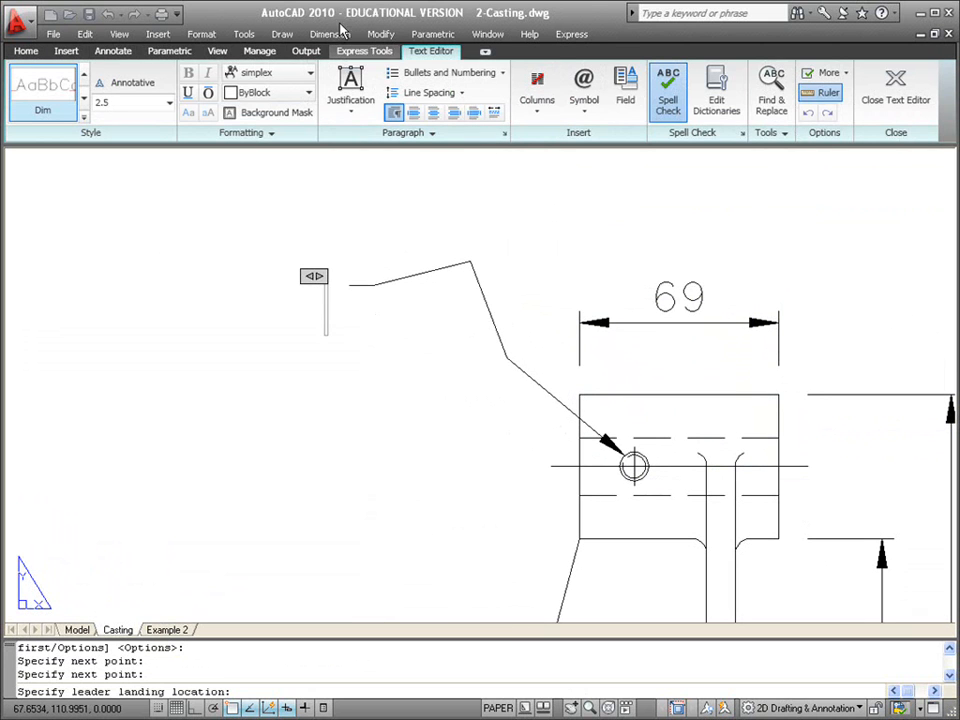
pyautogui.click(368, 200)
pyautogui.click(403, 280)
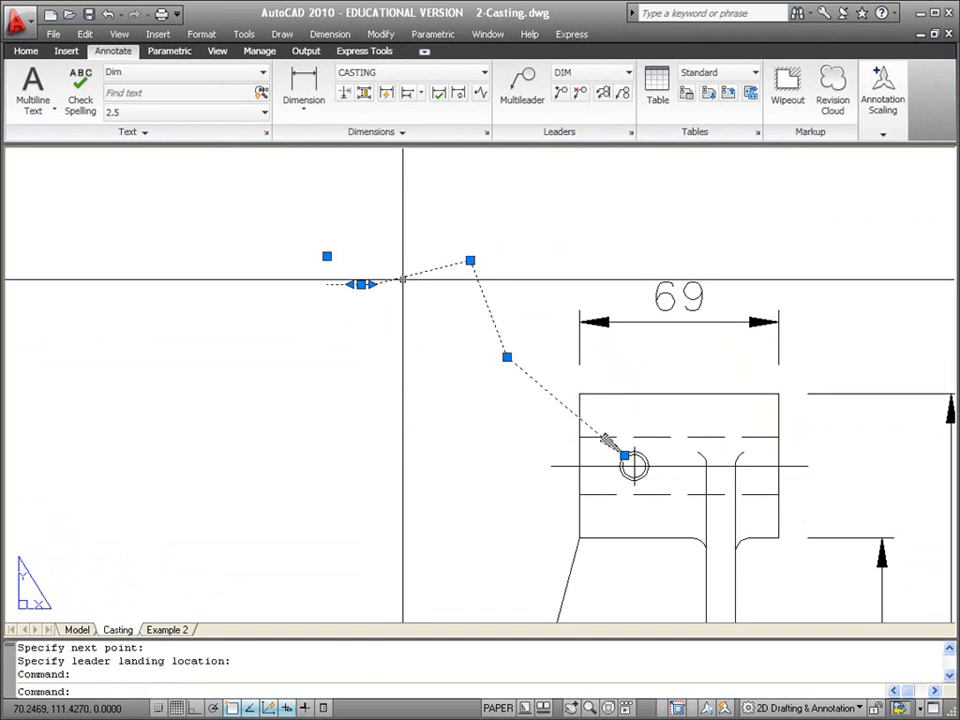
pyautogui.press('Delete')
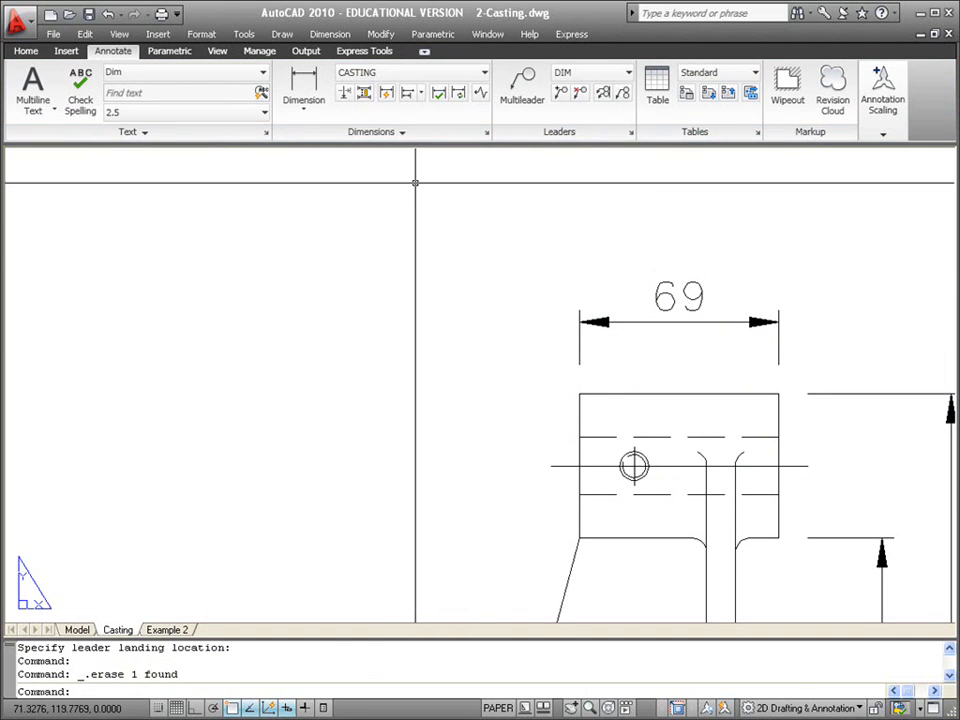
# Modify the DIM multileader style to try a maximum of 2 leader points
pyautogui.click(631, 133)
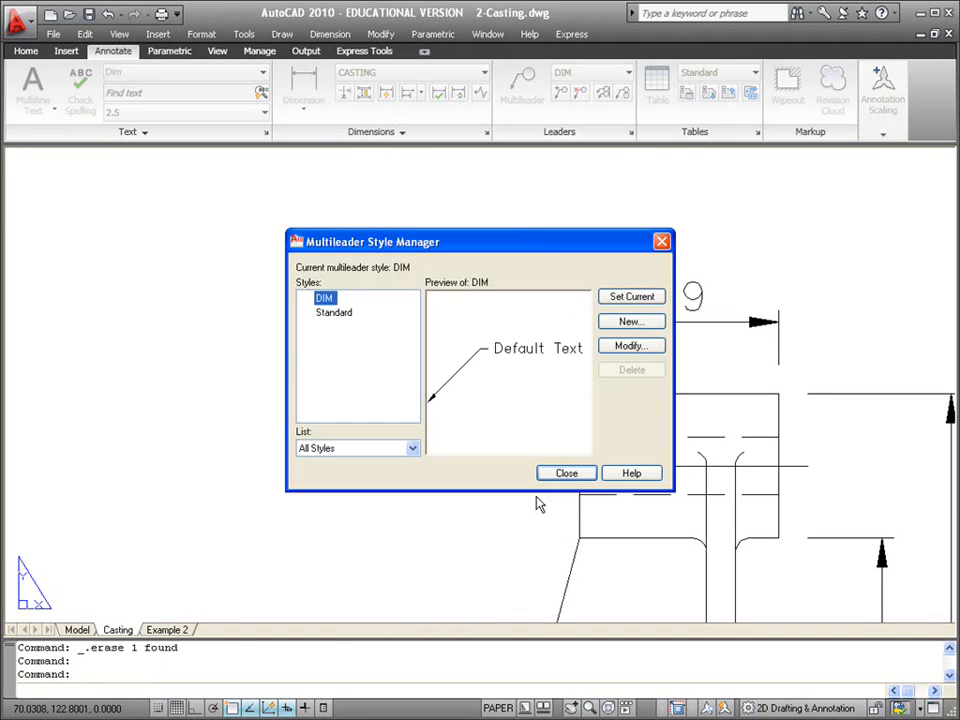
pyautogui.click(631, 321)
pyautogui.click(559, 372)
pyautogui.click(628, 345)
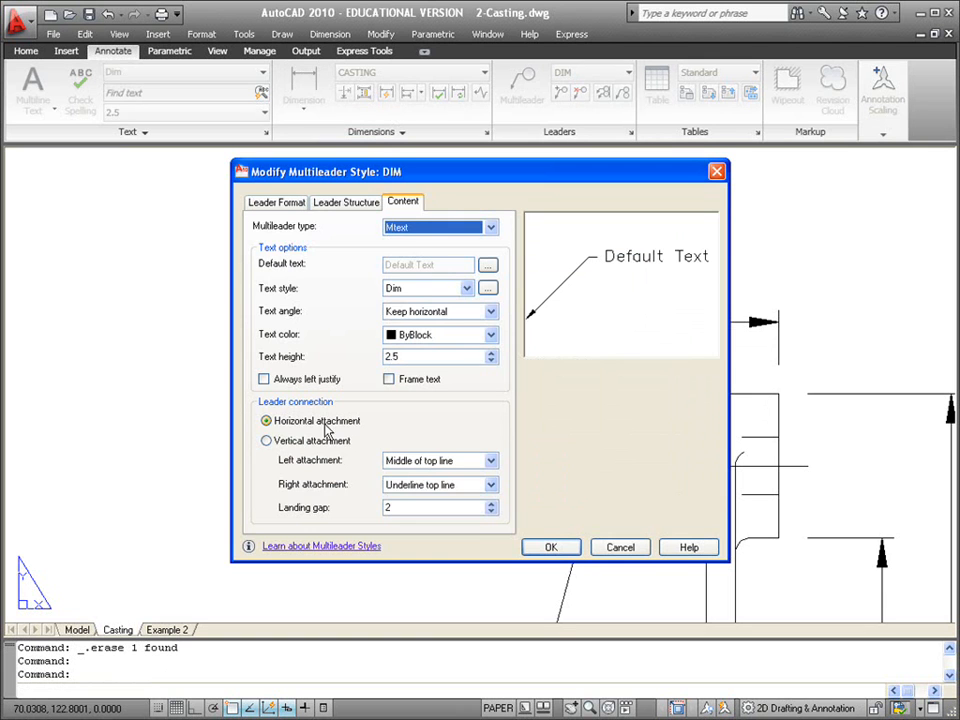
pyautogui.click(345, 203)
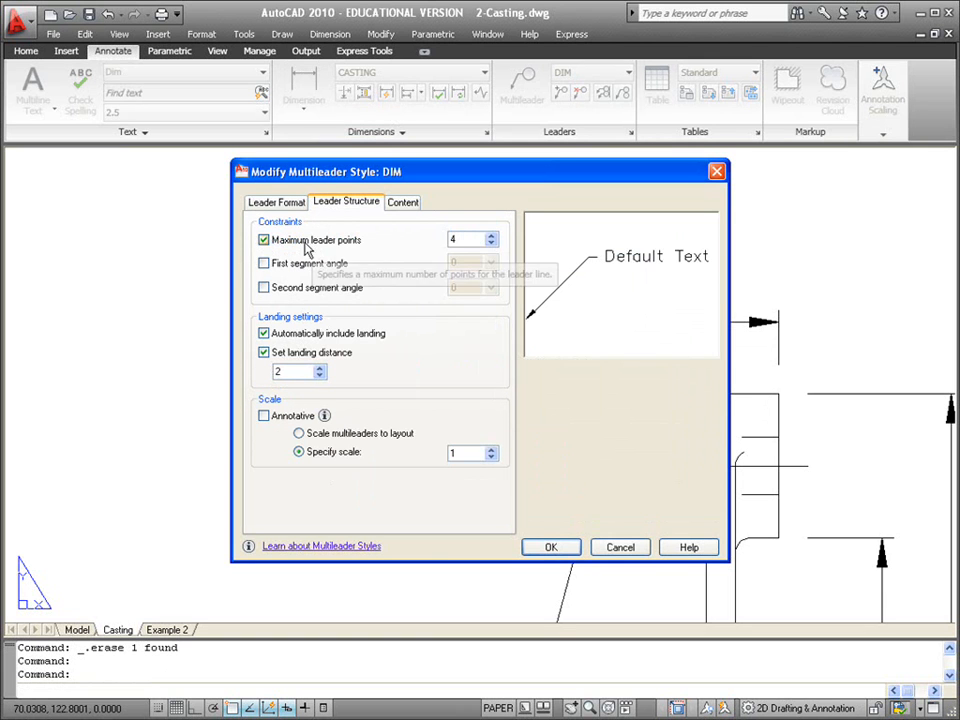
pyautogui.click(491, 244)
pyautogui.click(491, 244)
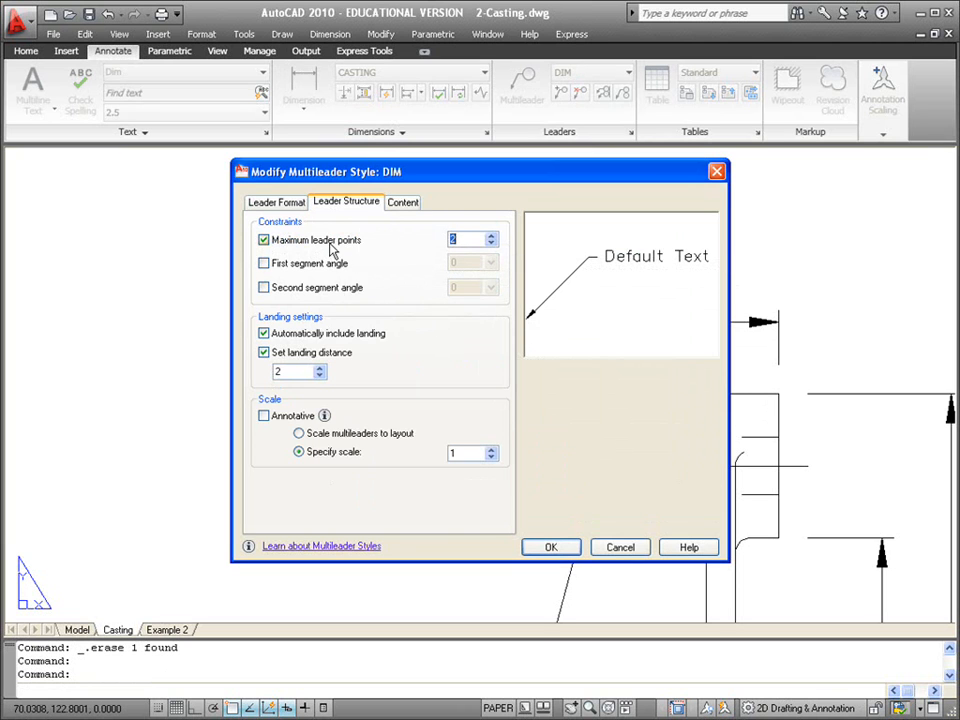
# Review the leader type choices in the DIM style's leader format, keeping Straight
pyautogui.click(283, 205)
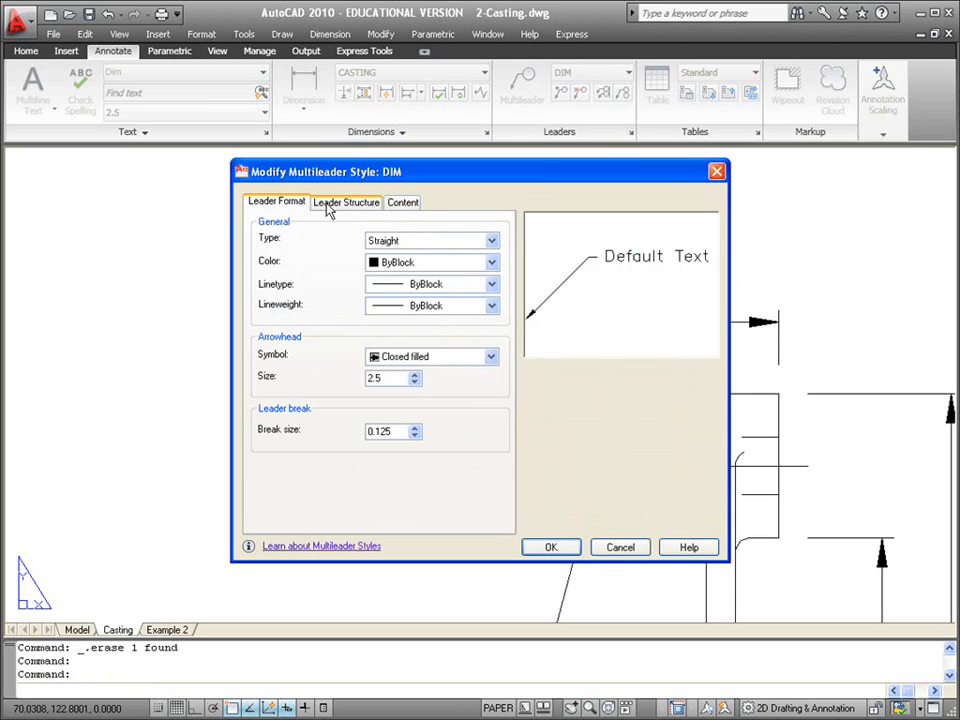
pyautogui.click(424, 242)
pyautogui.click(424, 246)
# Set the DIM style's maximum leader points to 4, accept the settings and close the Multileader Style Manager
pyautogui.click(341, 204)
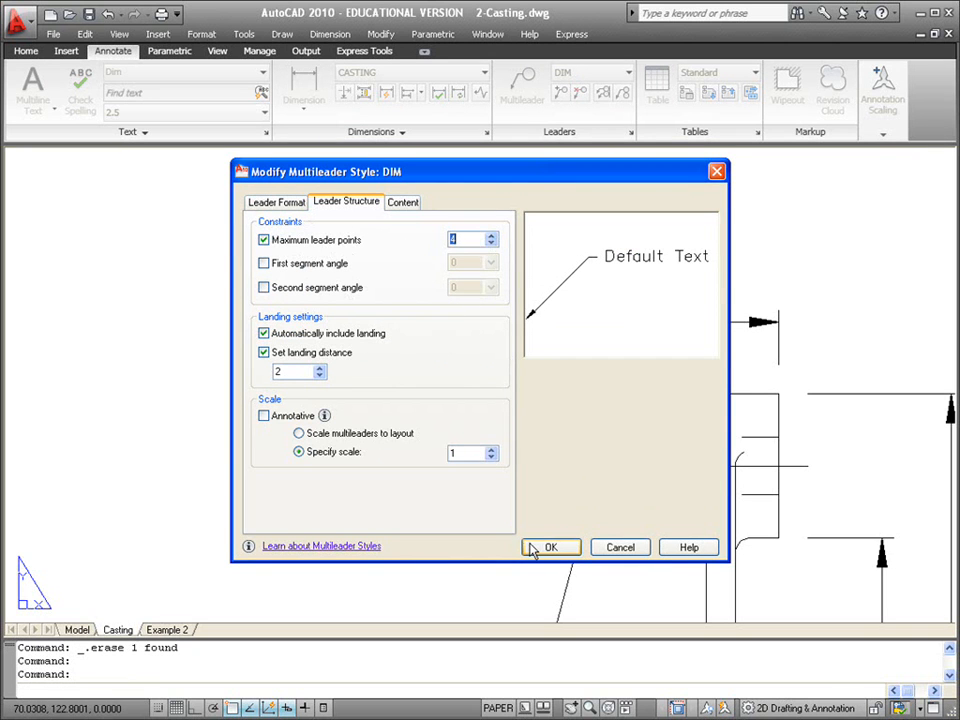
pyautogui.click(553, 548)
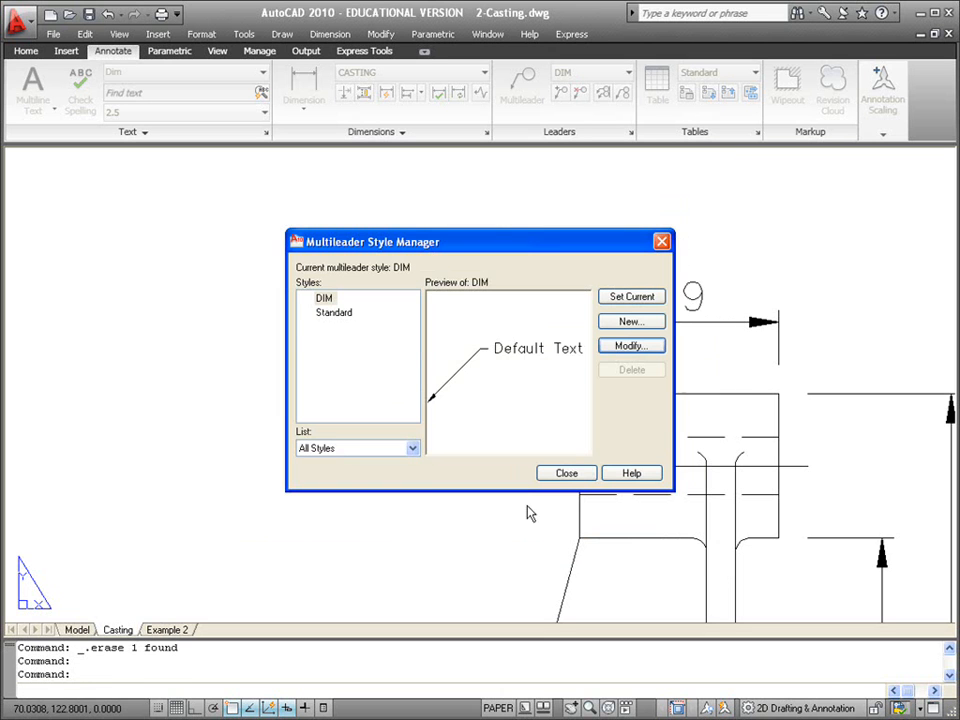
pyautogui.click(562, 474)
# Draw a multileader with two bends from the top of the Ø50 circle in the front view to a landing beside it
pyautogui.scroll(-6, 542, 456)
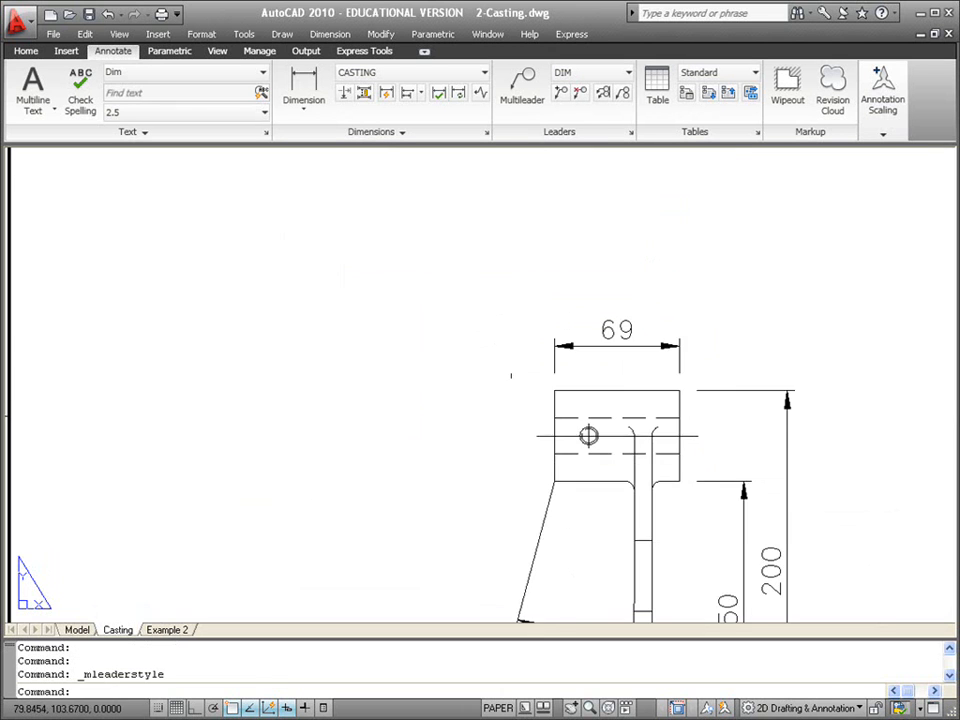
pyautogui.scroll(3, 652, 480)
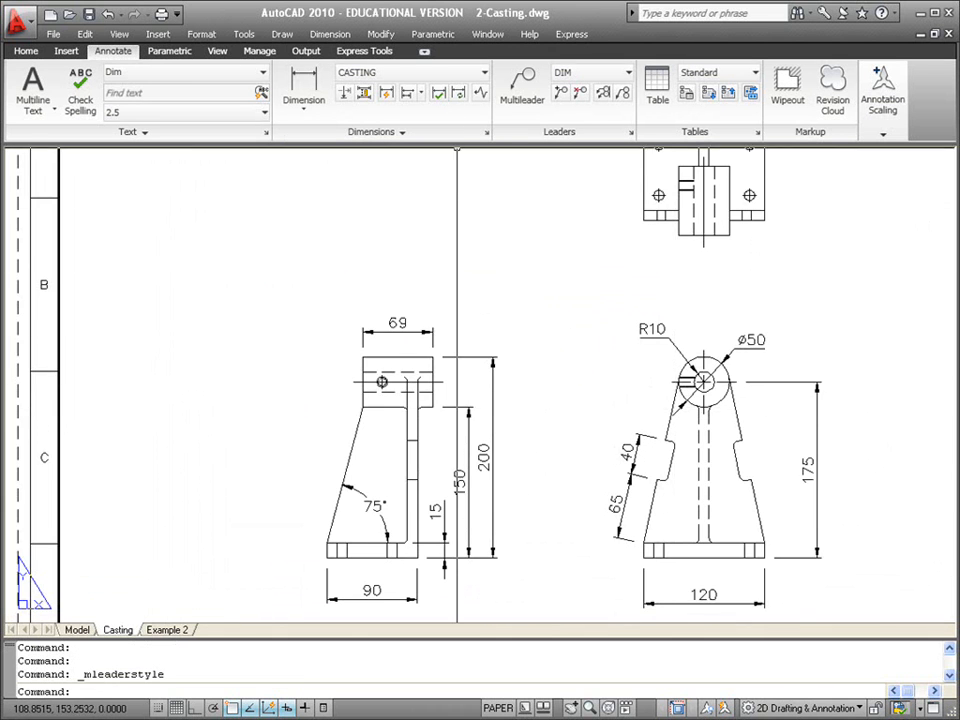
pyautogui.click(524, 88)
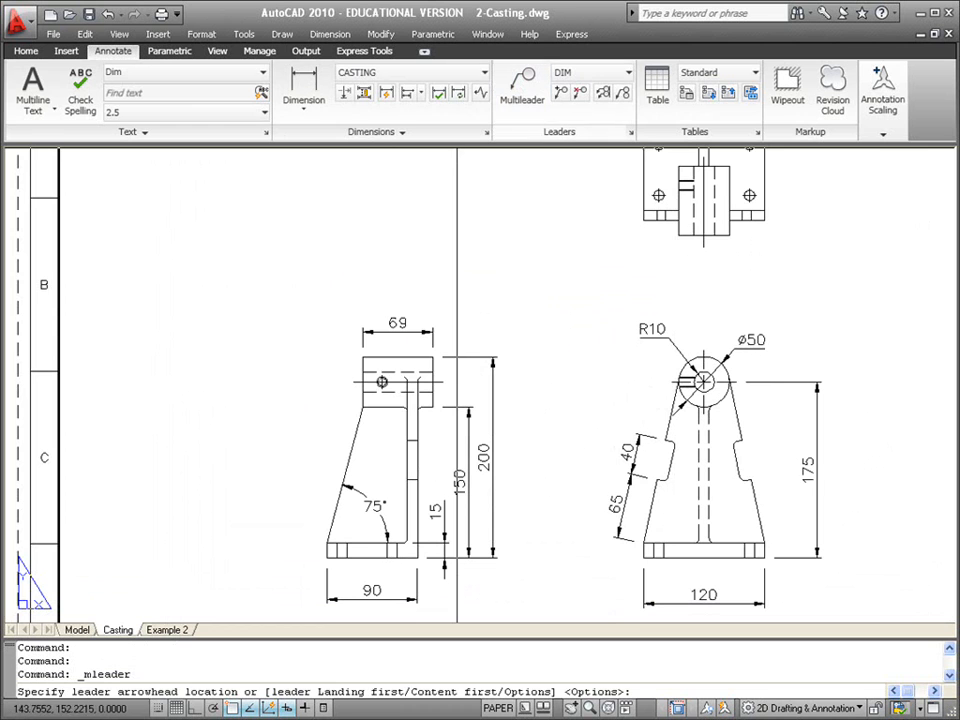
pyautogui.click(704, 357)
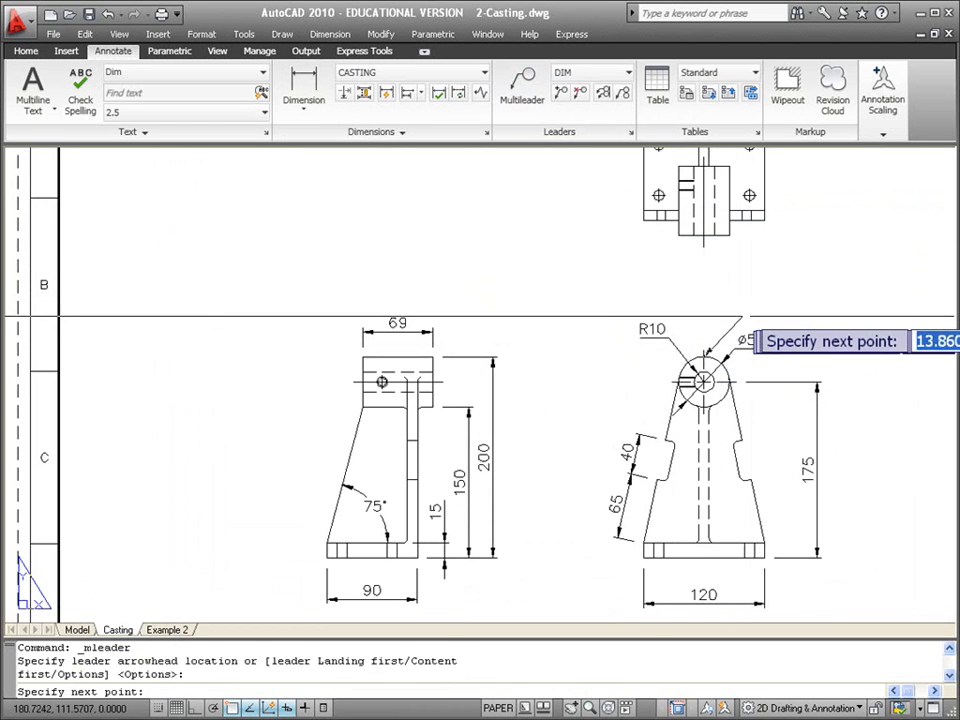
pyautogui.click(750, 312)
pyautogui.click(808, 355)
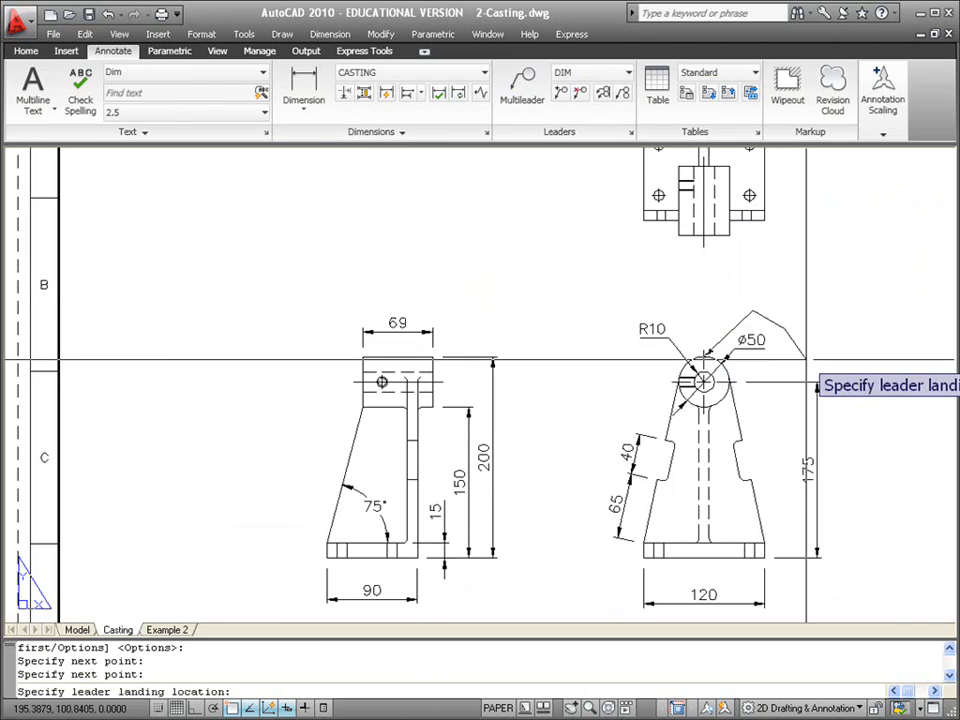
pyautogui.click(816, 357)
# Enter "some text" as the content of the Ø50 circle's multileader and finish the text
pyautogui.write('some text')
pyautogui.press('Return')
pyautogui.press('BackSpace')
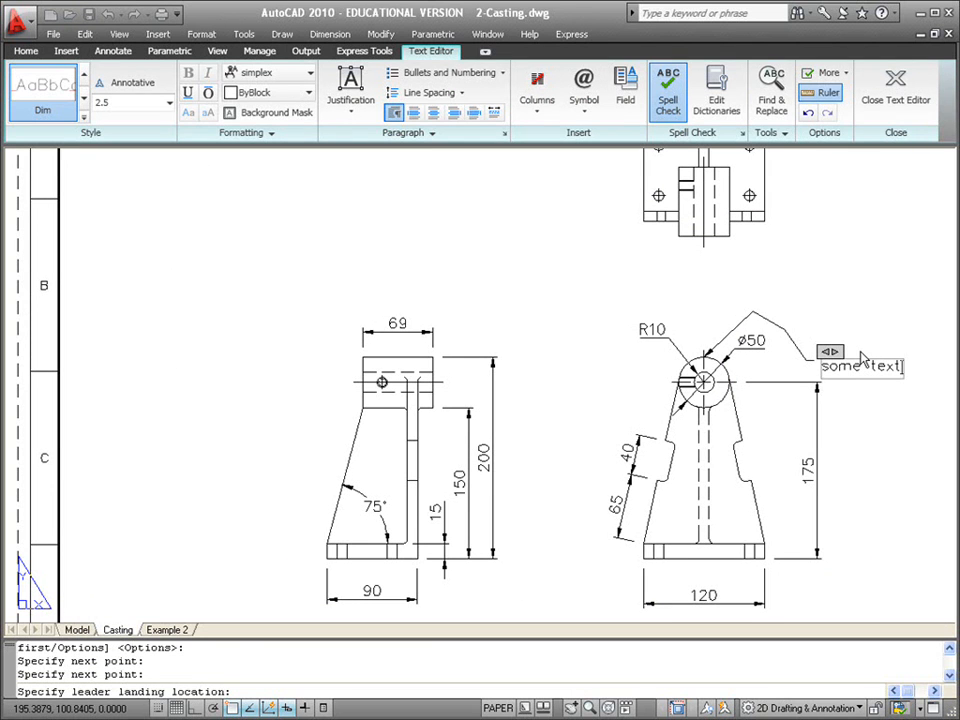
pyautogui.click(838, 321)
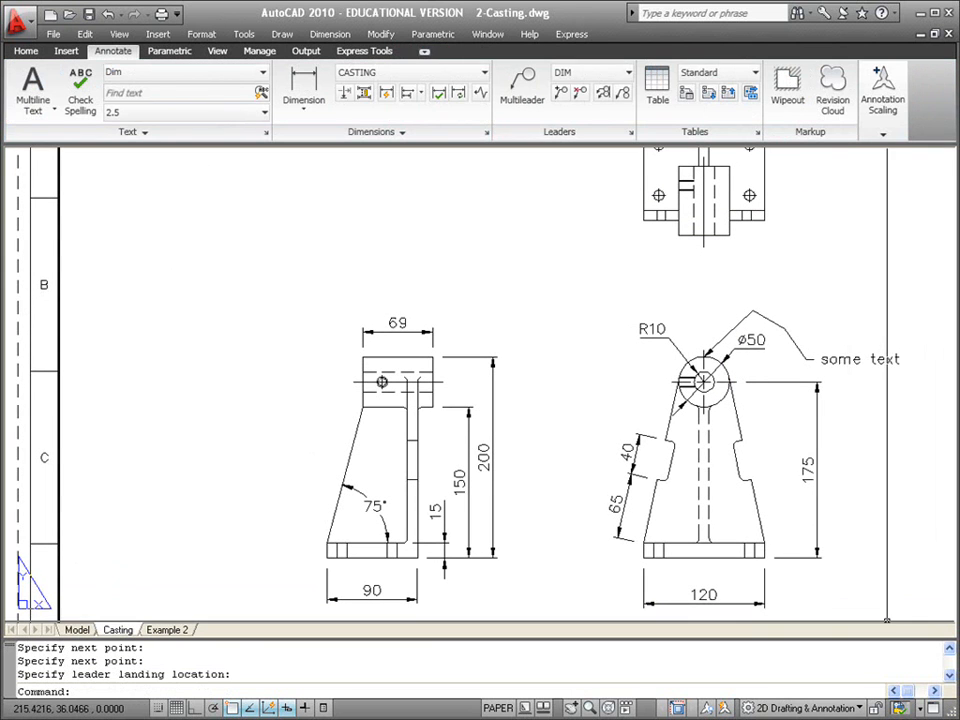
pyautogui.moveTo(868, 388); pyautogui.dragTo(808, 508, button='middle')
pyautogui.scroll(9, 803, 480)
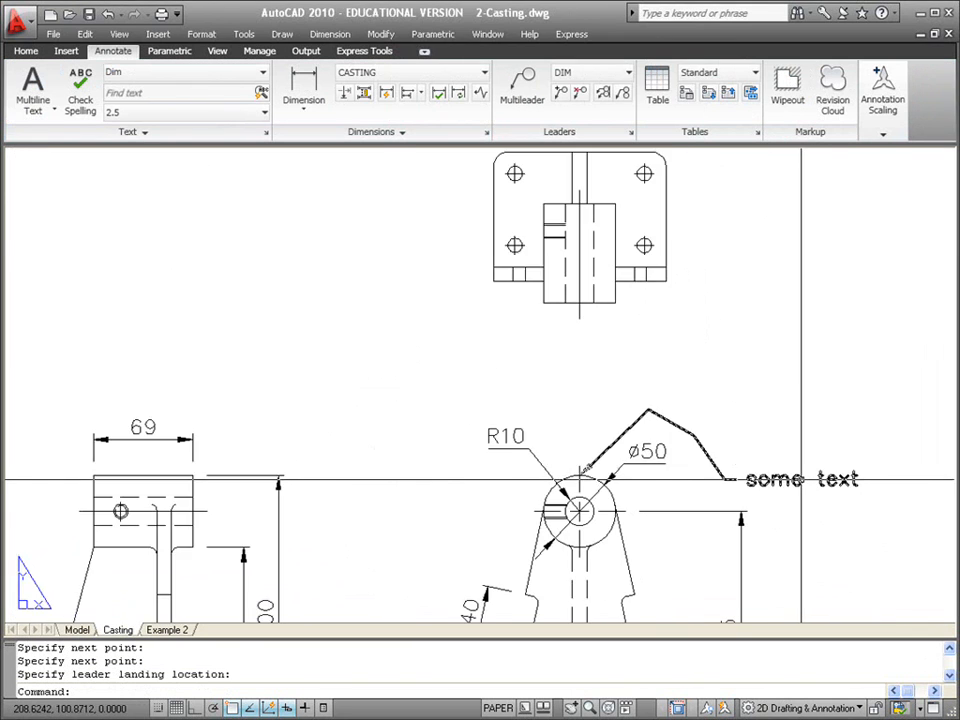
# Delete the "some text" multileader from the Ø50 circle in the front view
pyautogui.scroll(-4, 794, 425)
pyautogui.moveTo(792, 403); pyautogui.dragTo(662, 304, button='middle')
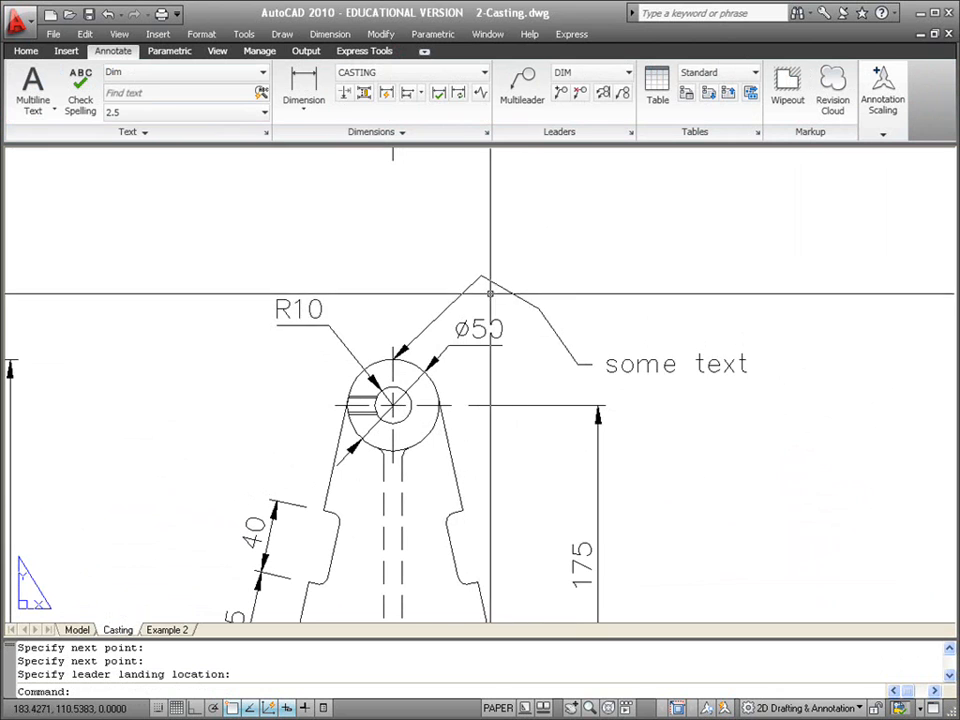
pyautogui.click(612, 366)
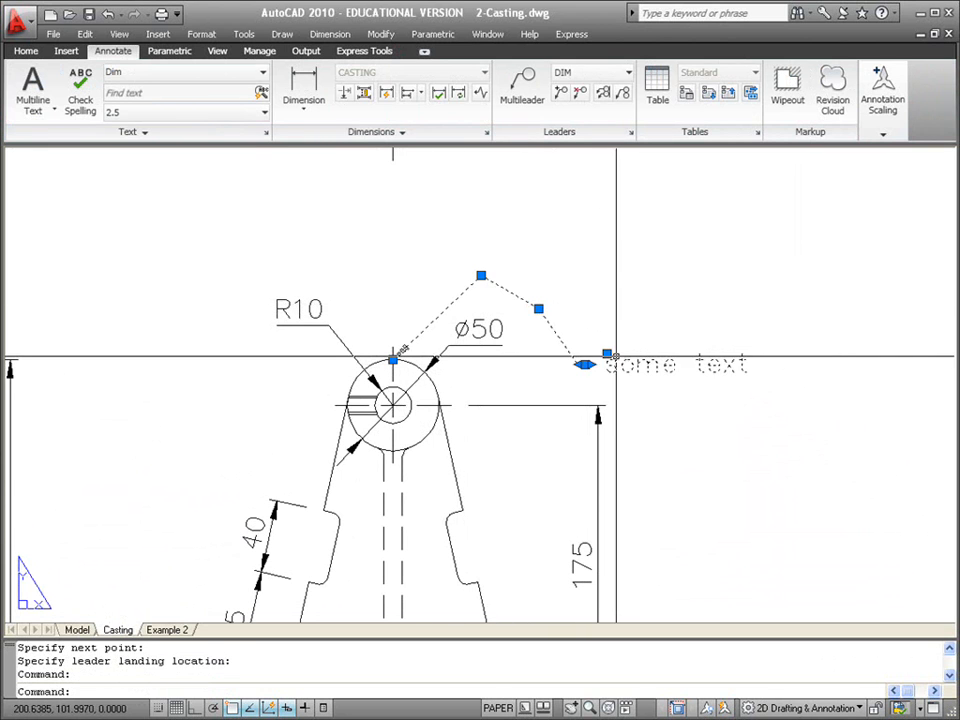
pyautogui.press('Delete')
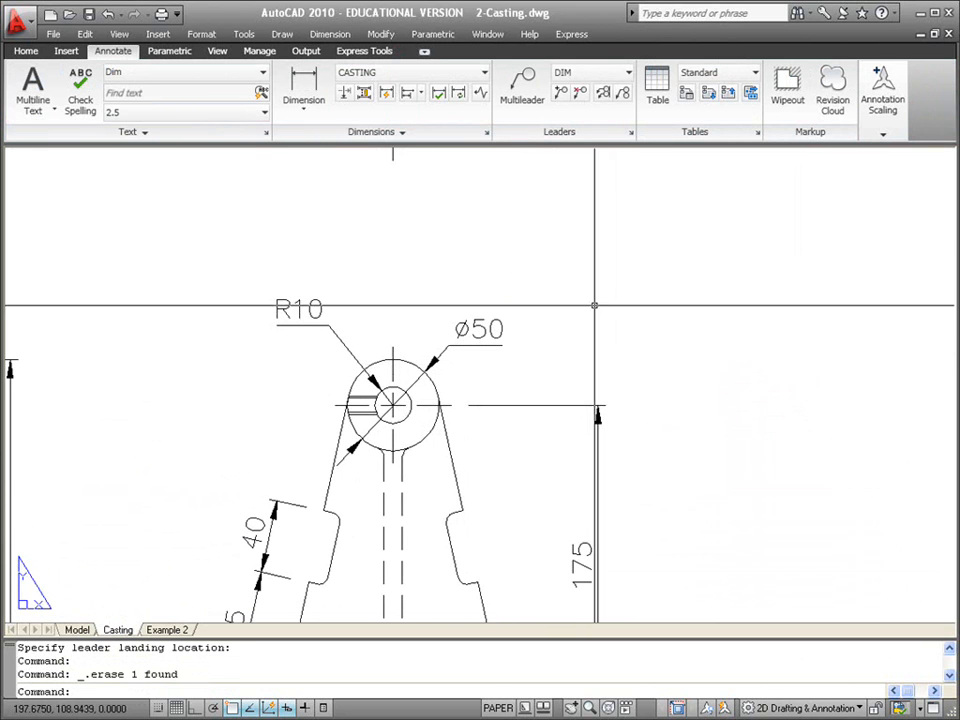
# Set the DIM multileader style's leader type to Spline, accept the change and close the Multileader Style Manager
pyautogui.click(631, 133)
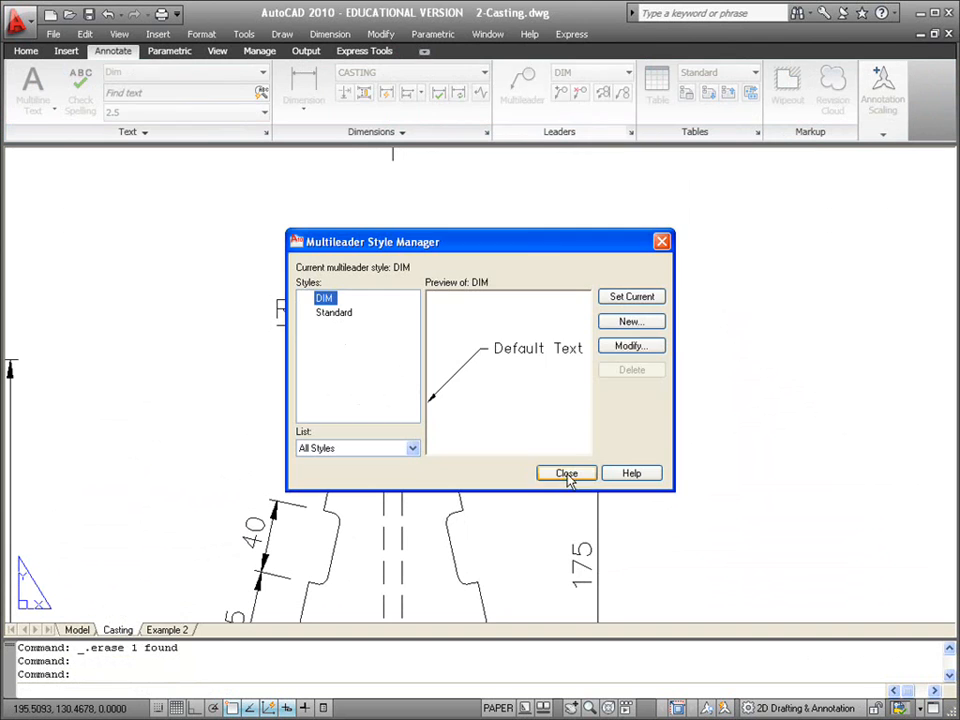
pyautogui.click(628, 347)
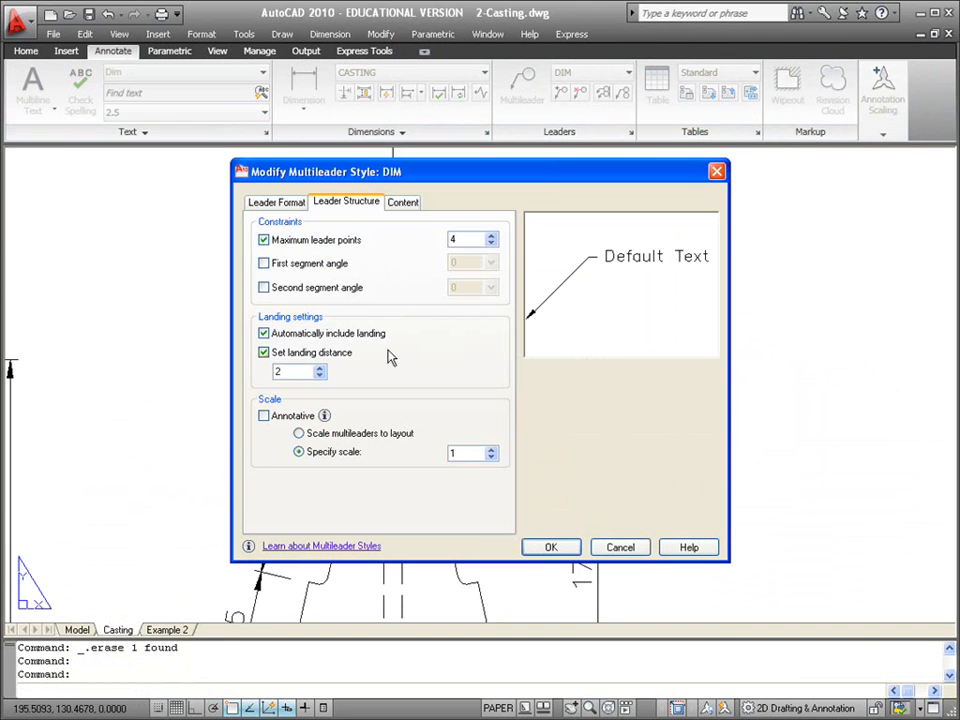
pyautogui.click(297, 205)
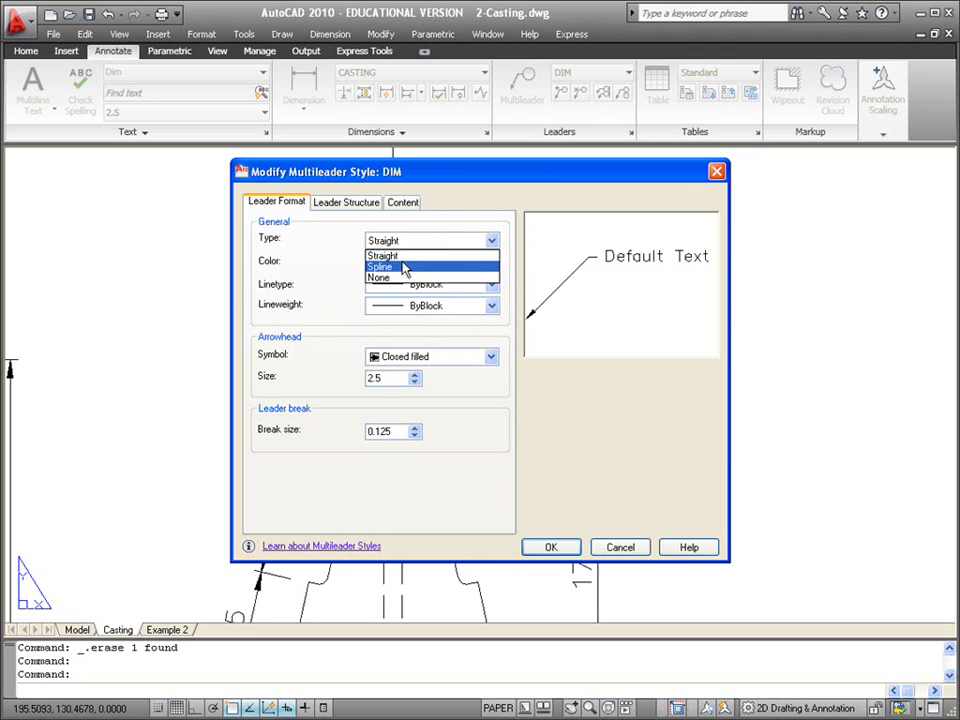
pyautogui.click(390, 267)
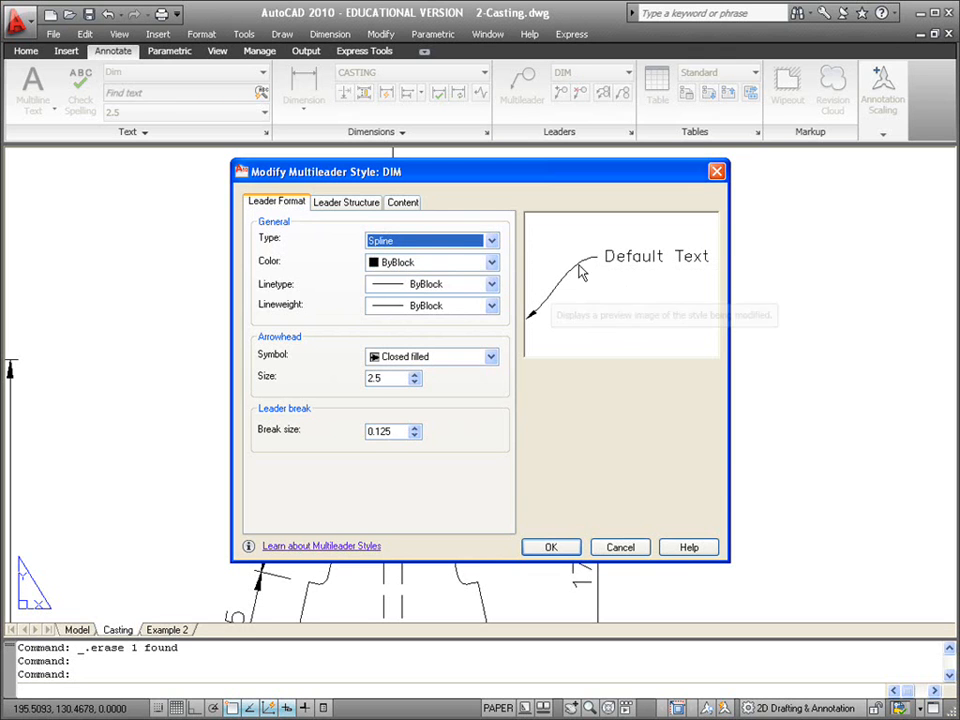
pyautogui.click(551, 549)
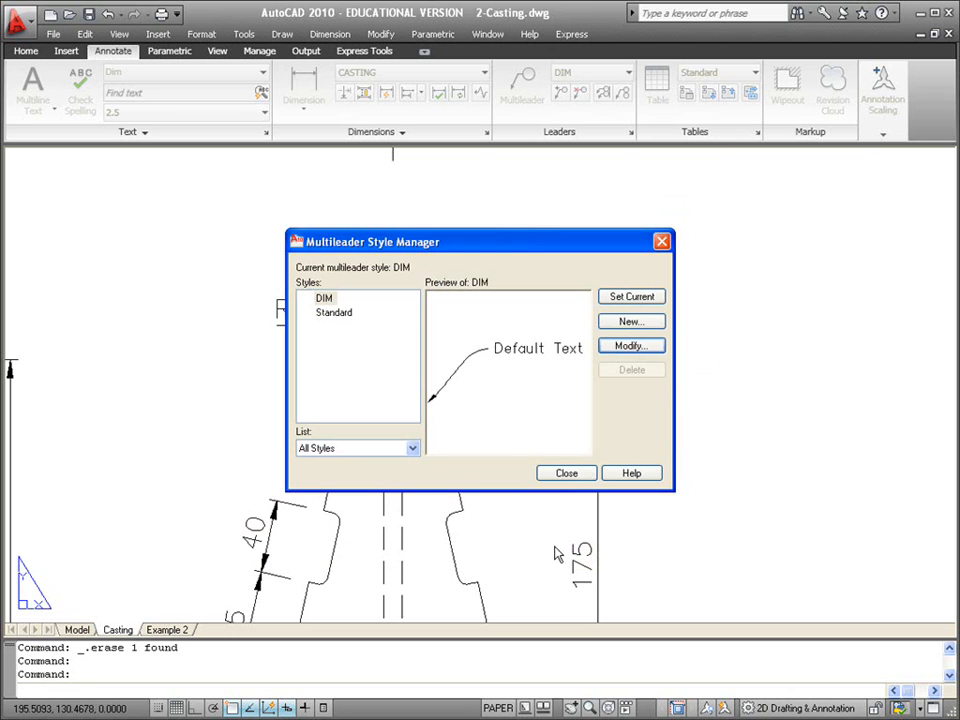
pyautogui.click(566, 474)
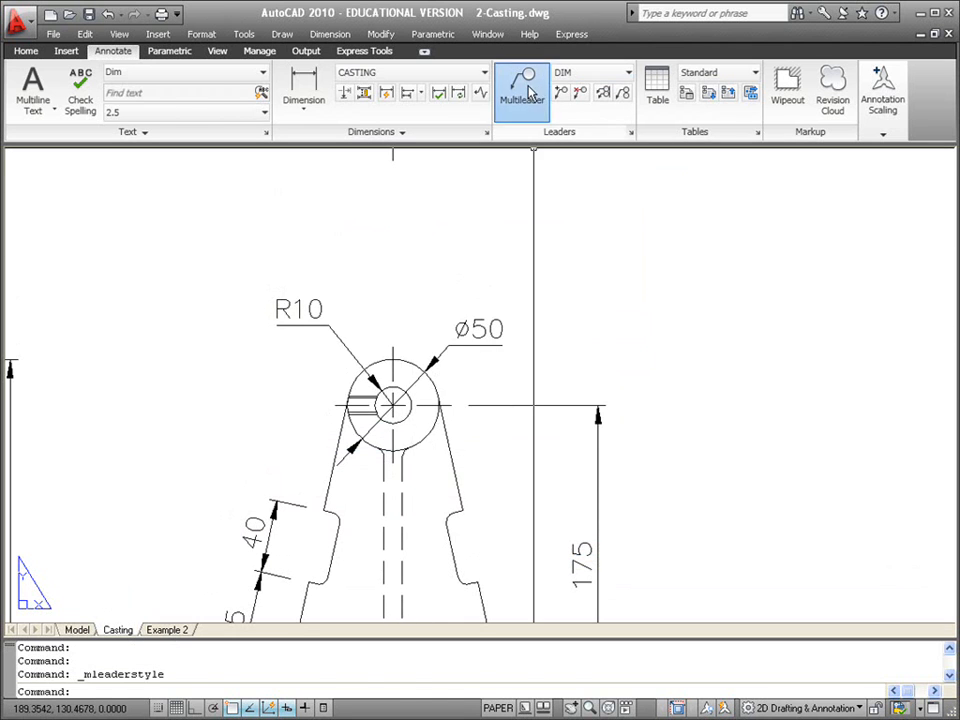
# Draw a spline multileader with two intermediate points from the top of the Ø50 circle, with the text "looks better"
pyautogui.click(530, 92)
pyautogui.click(393, 360)
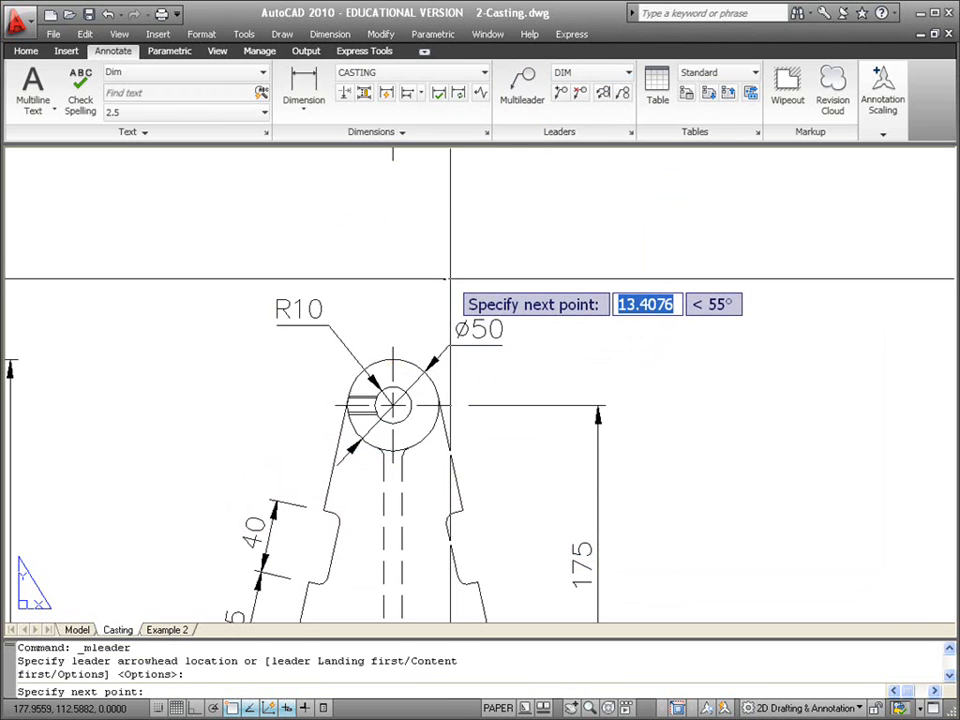
pyautogui.click(470, 276)
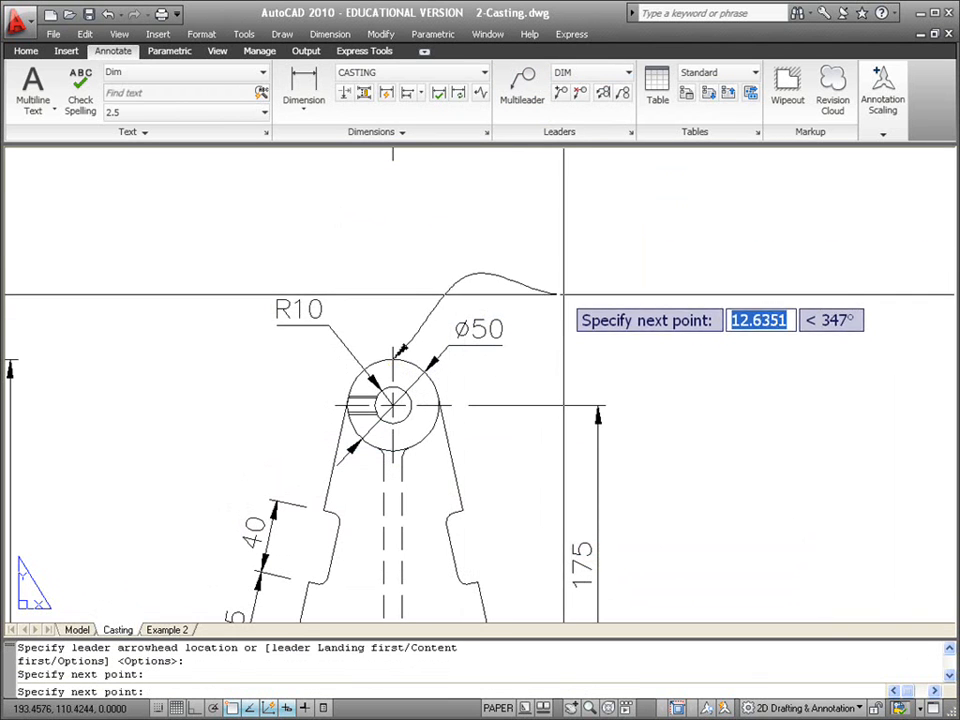
pyautogui.click(545, 282)
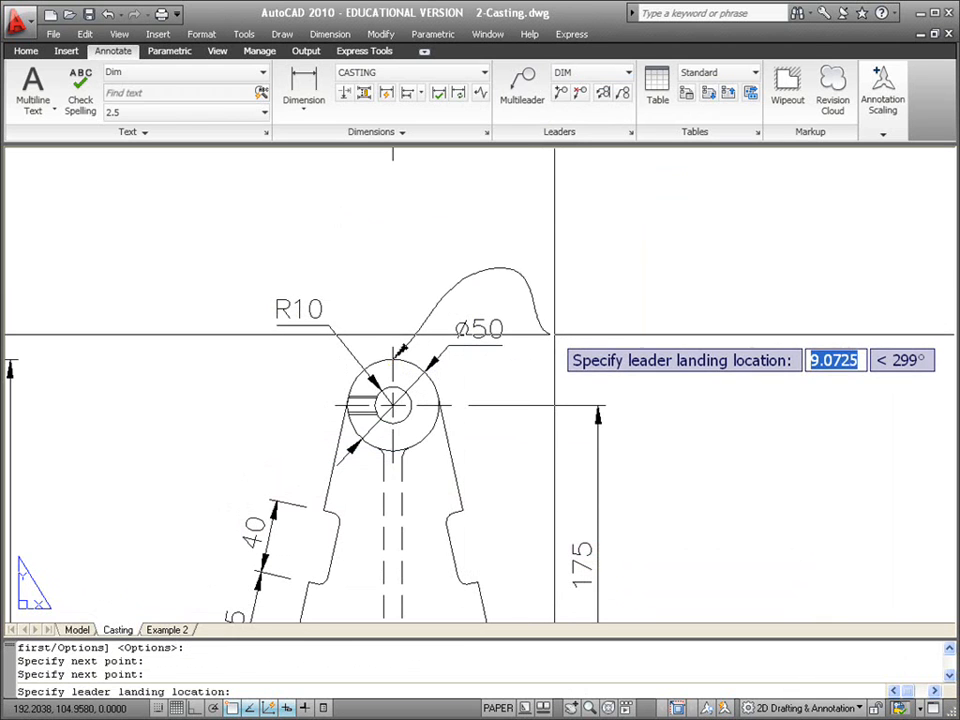
pyautogui.click(556, 328)
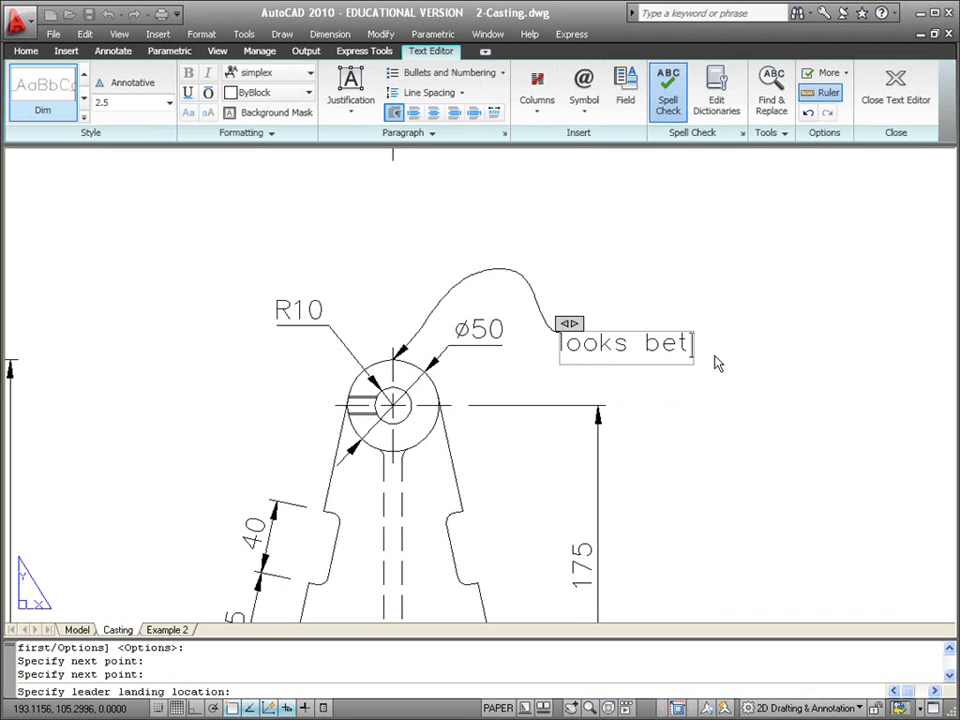
pyautogui.click(740, 278)
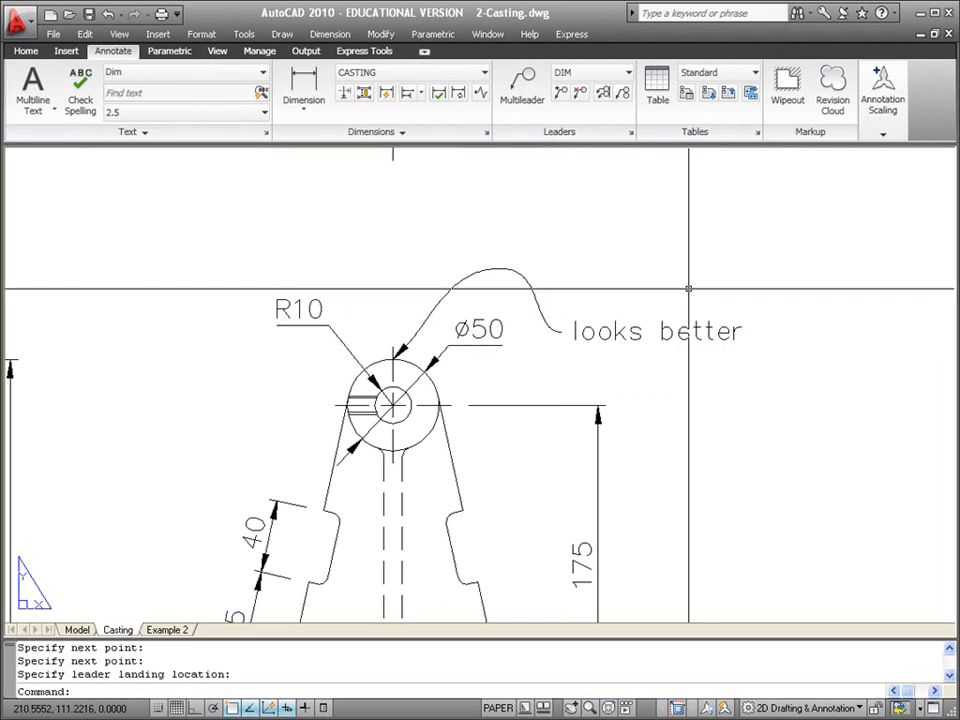
# Reshape the "looks better" spline leader by stretching its two intermediate points to form a lower, smoother curve, and deselect it
pyautogui.scroll(3, 429, 246)
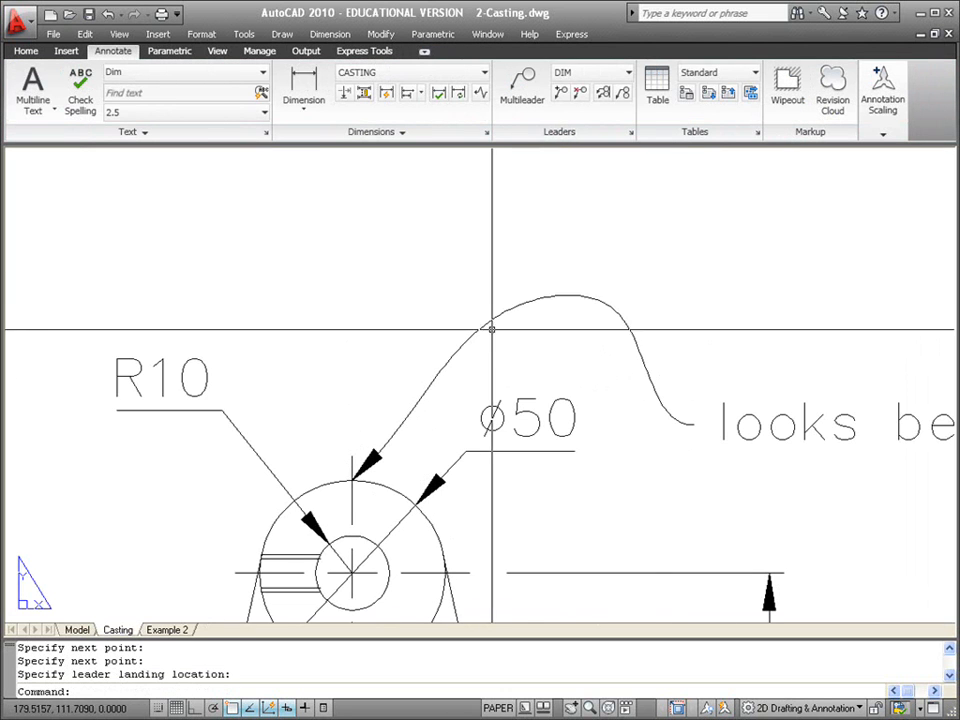
pyautogui.click(636, 343)
pyautogui.click(516, 306)
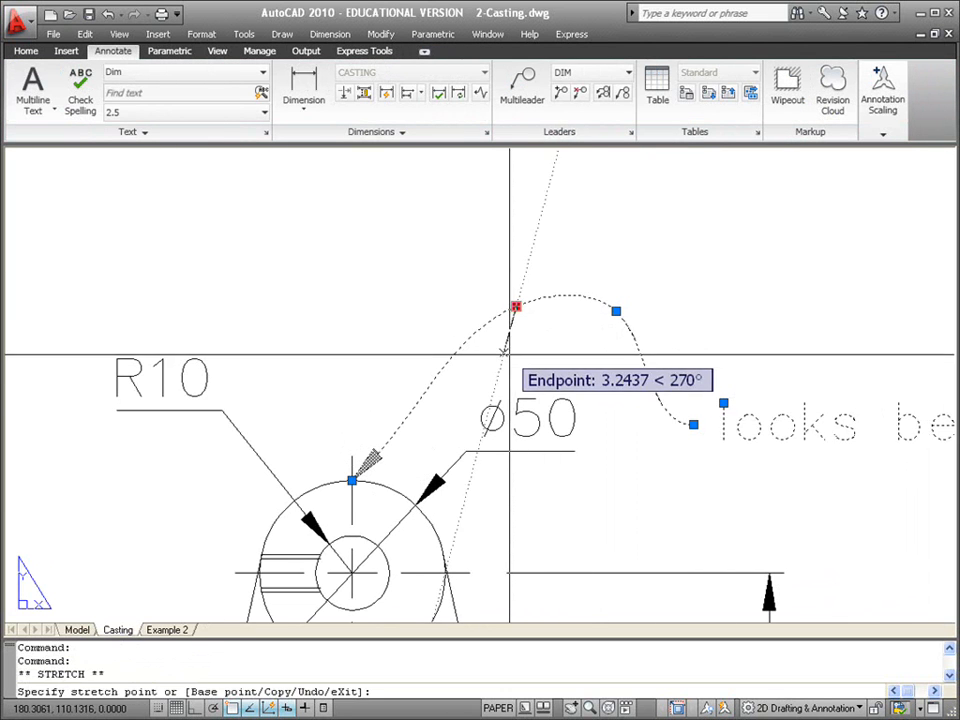
pyautogui.click(503, 352)
pyautogui.click(616, 311)
pyautogui.click(602, 369)
pyautogui.click(504, 349)
pyautogui.click(498, 331)
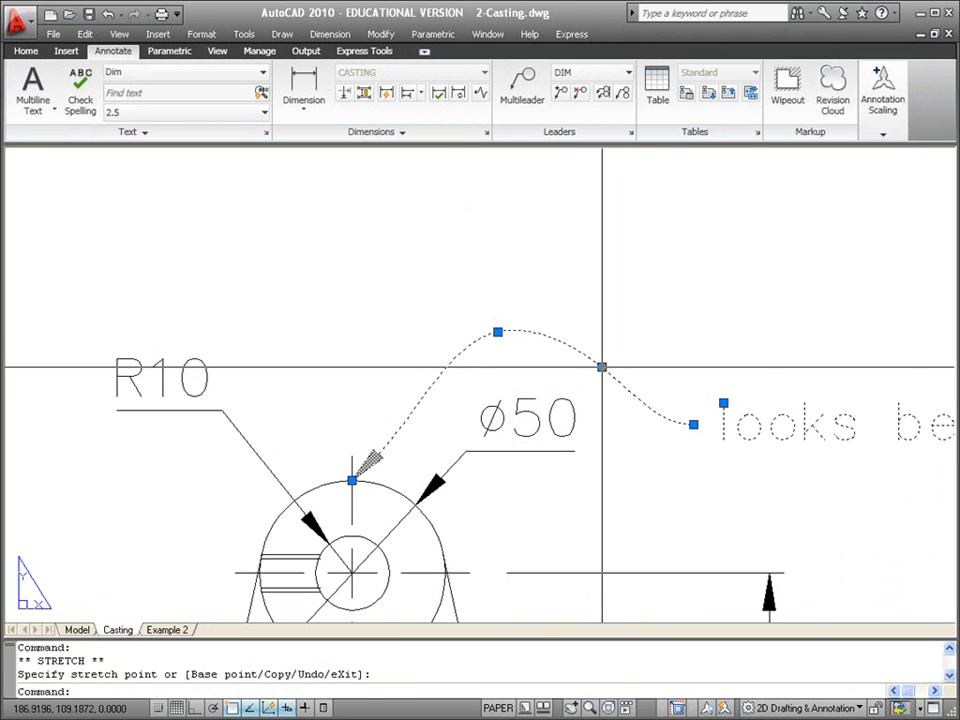
pyautogui.click(602, 367)
pyautogui.click(612, 346)
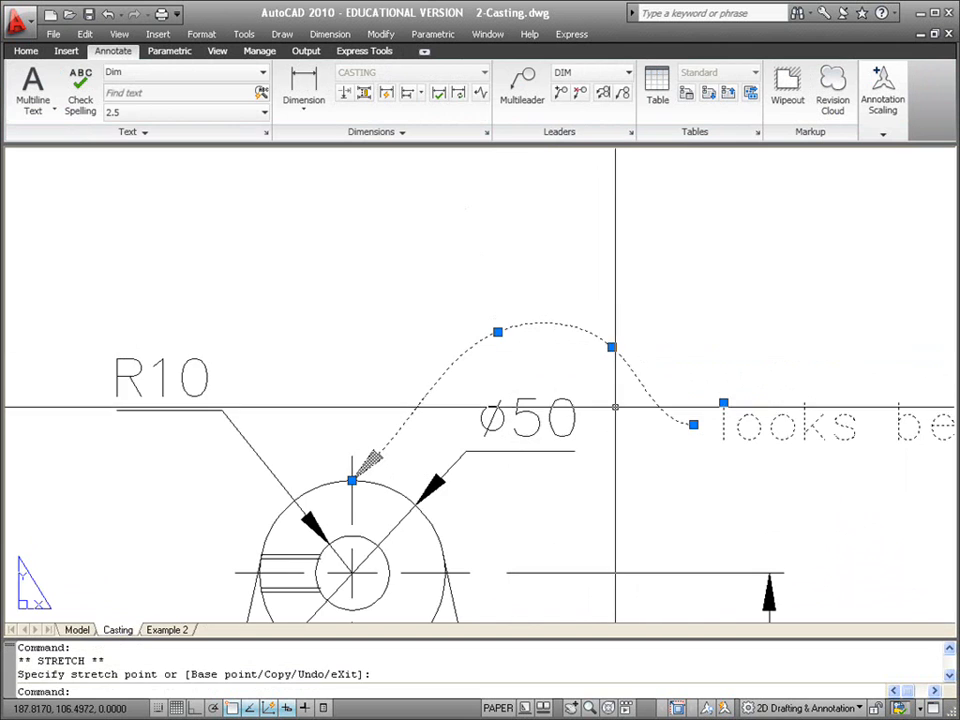
pyautogui.scroll(-7, 617, 405)
pyautogui.scroll(3, 636, 392)
pyautogui.press('F8')
pyautogui.press('Escape')
# Review the leader type choices in the DIM multileader style, keep Spline and close the Multileader Style Manager
pyautogui.scroll(3, 609, 388)
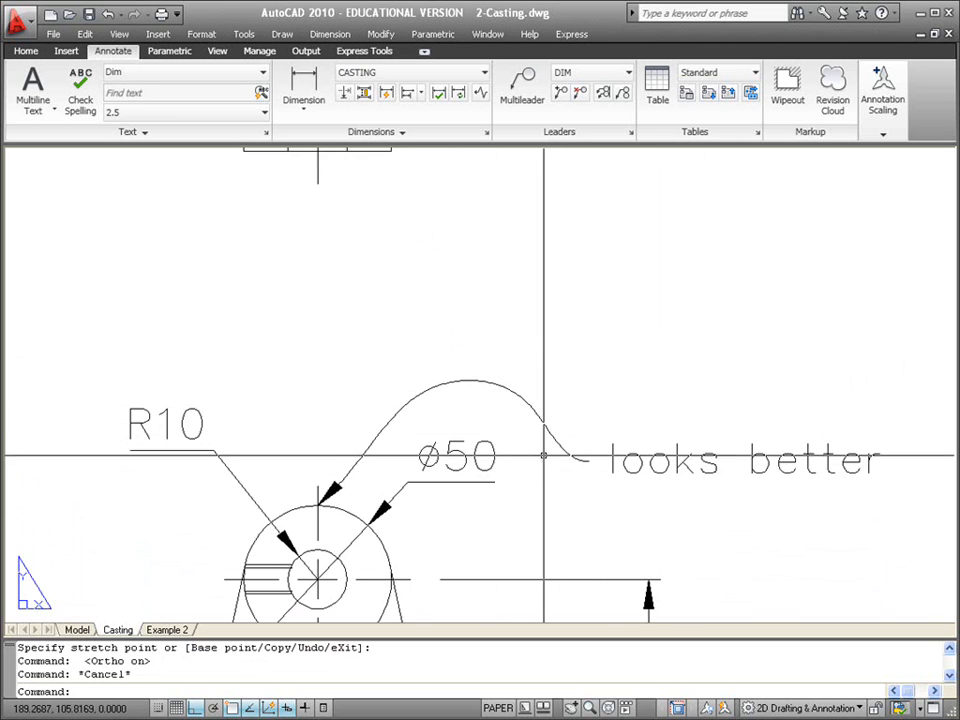
pyautogui.scroll(-2, 550, 470)
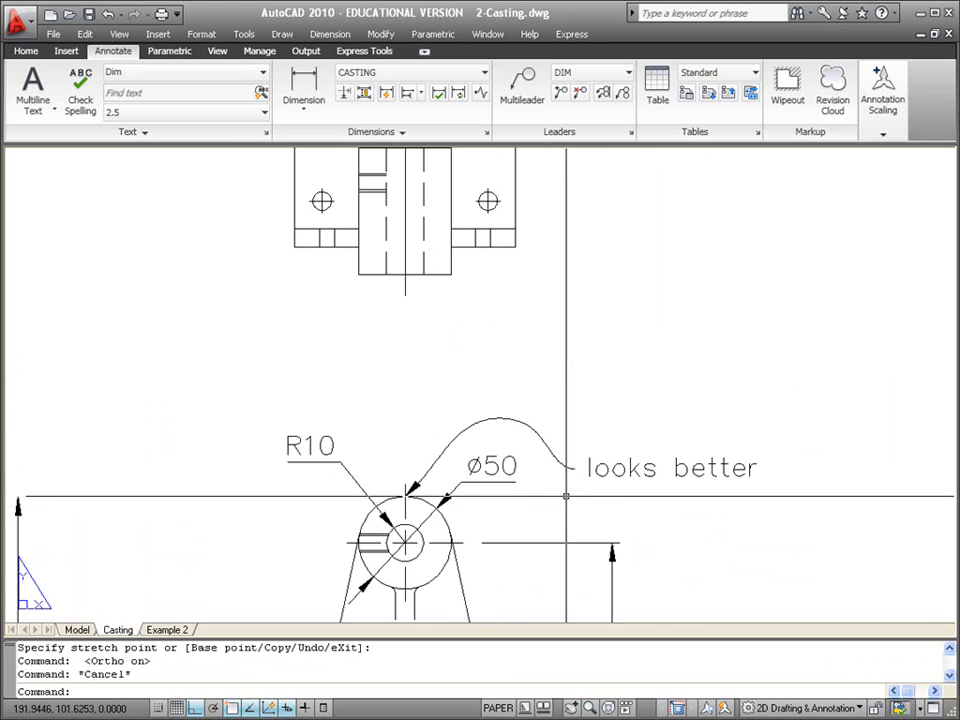
pyautogui.scroll(2, 565, 497)
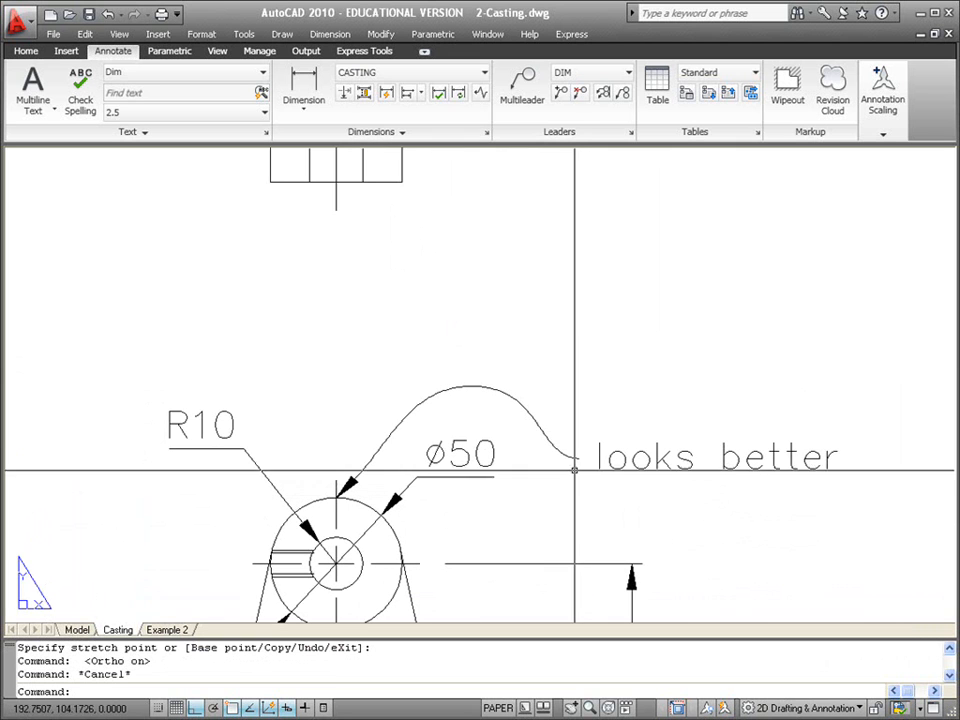
pyautogui.click(631, 133)
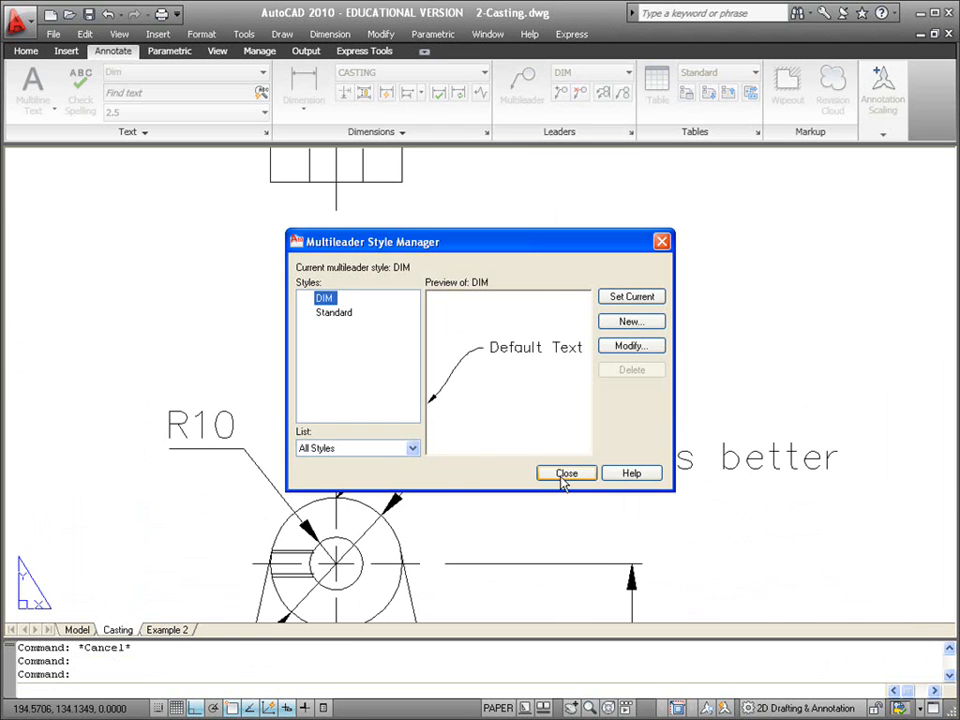
pyautogui.click(631, 345)
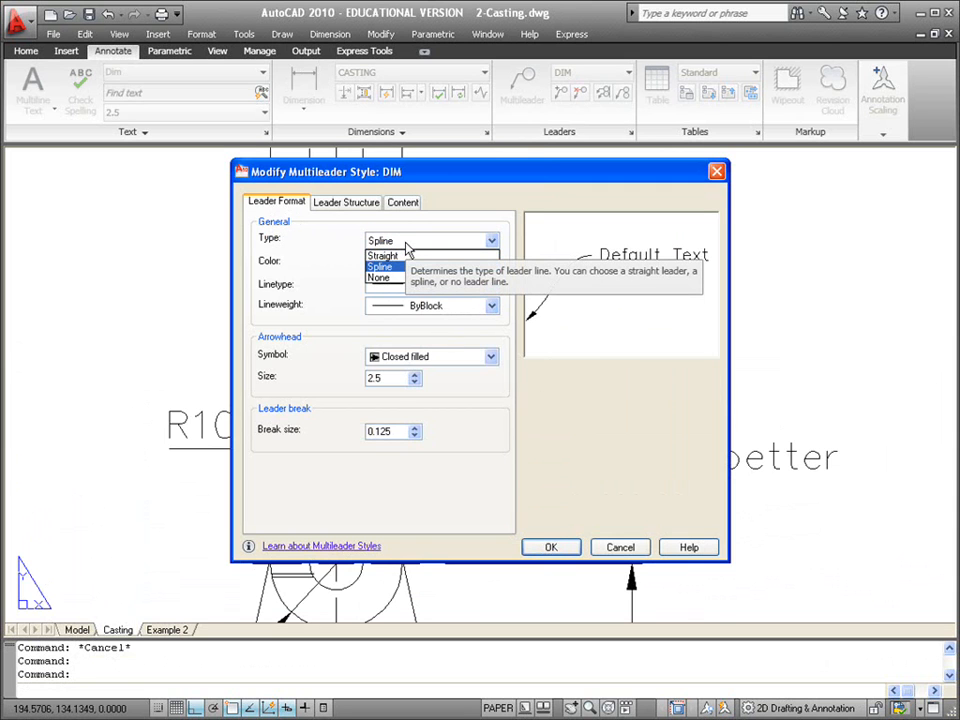
pyautogui.click(511, 218)
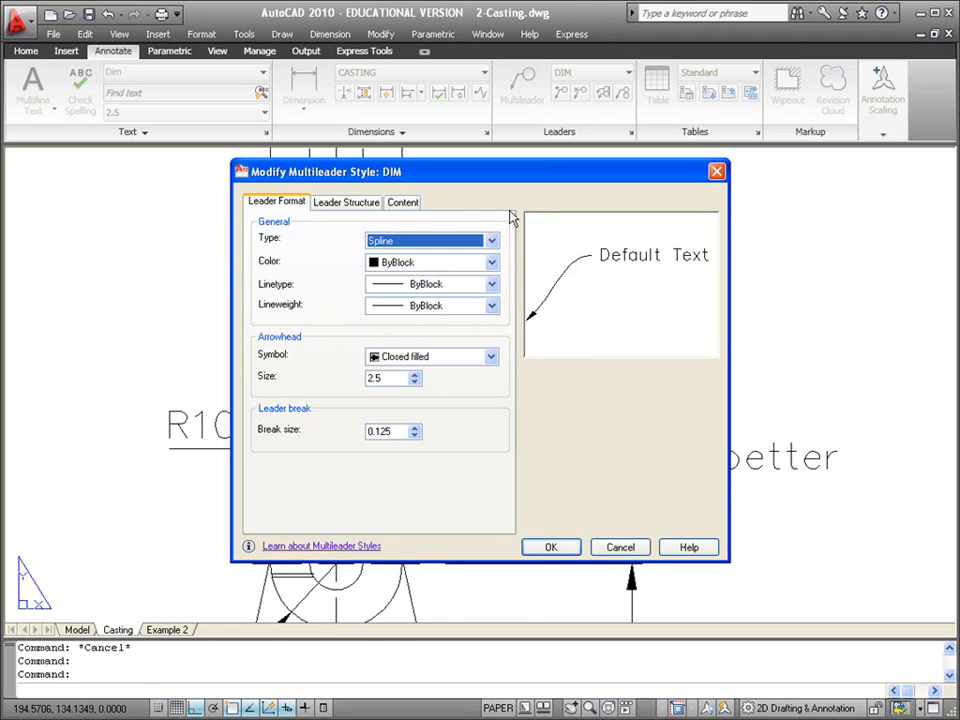
pyautogui.click(554, 551)
pyautogui.click(570, 473)
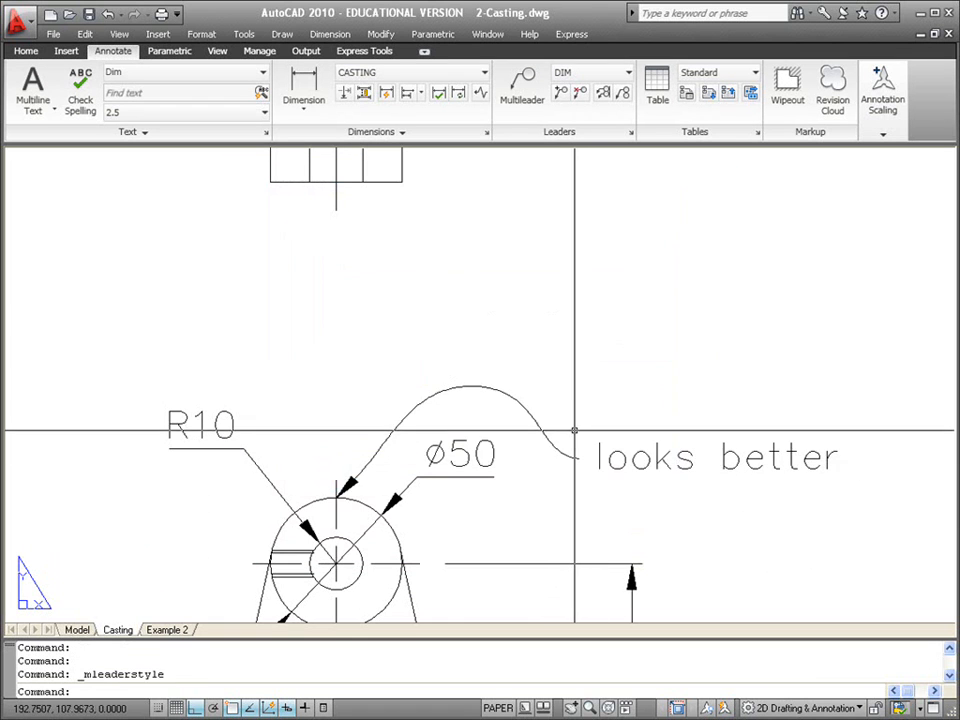
# Delete the "looks better" multileader from the Ø50 circle
pyautogui.click(572, 452)
pyautogui.press('Delete')
pyautogui.scroll(-4, 572, 452)
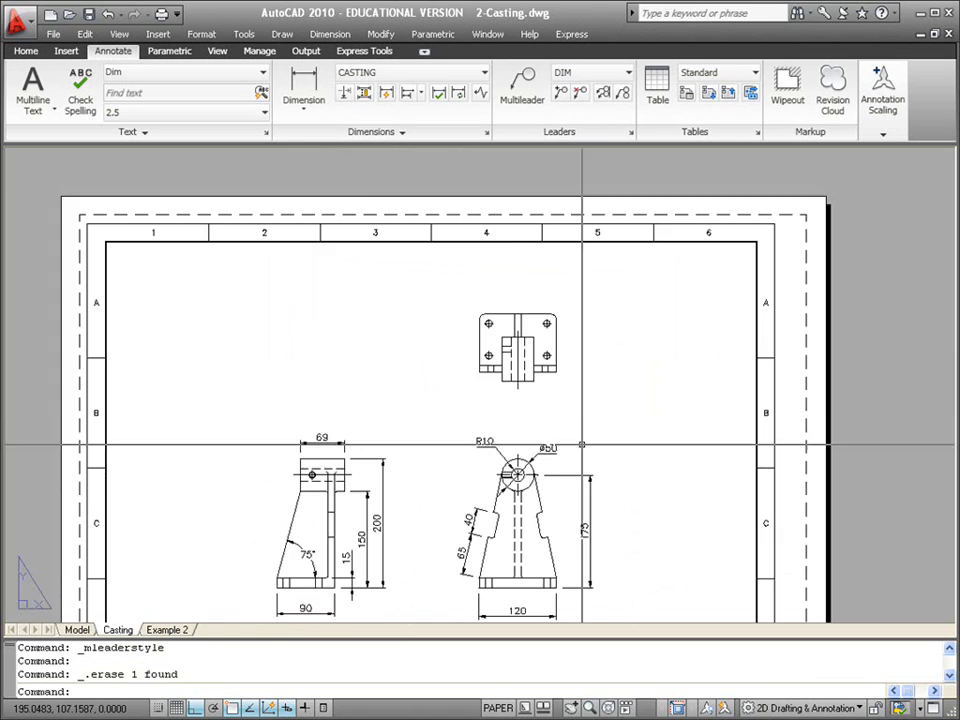
# With Ortho off, draw a two-bend spline multileader from a Nearest point on the side view's small hole to a landing beside the 69 dimension
pyautogui.scroll(4, 385, 392)
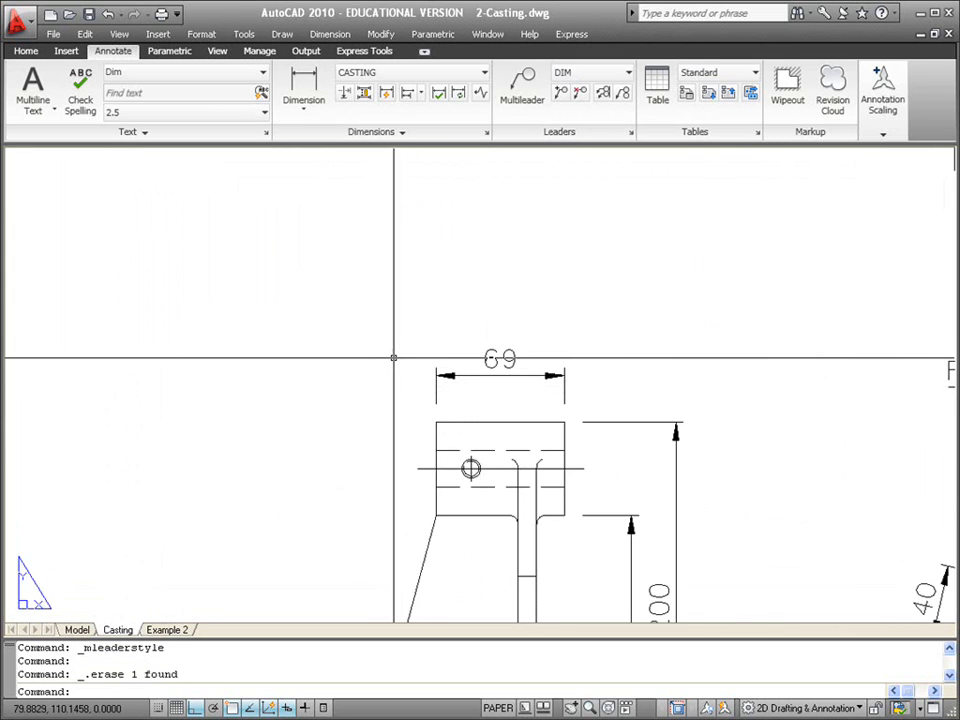
pyautogui.scroll(1, 394, 366)
pyautogui.scroll(-2, 399, 354)
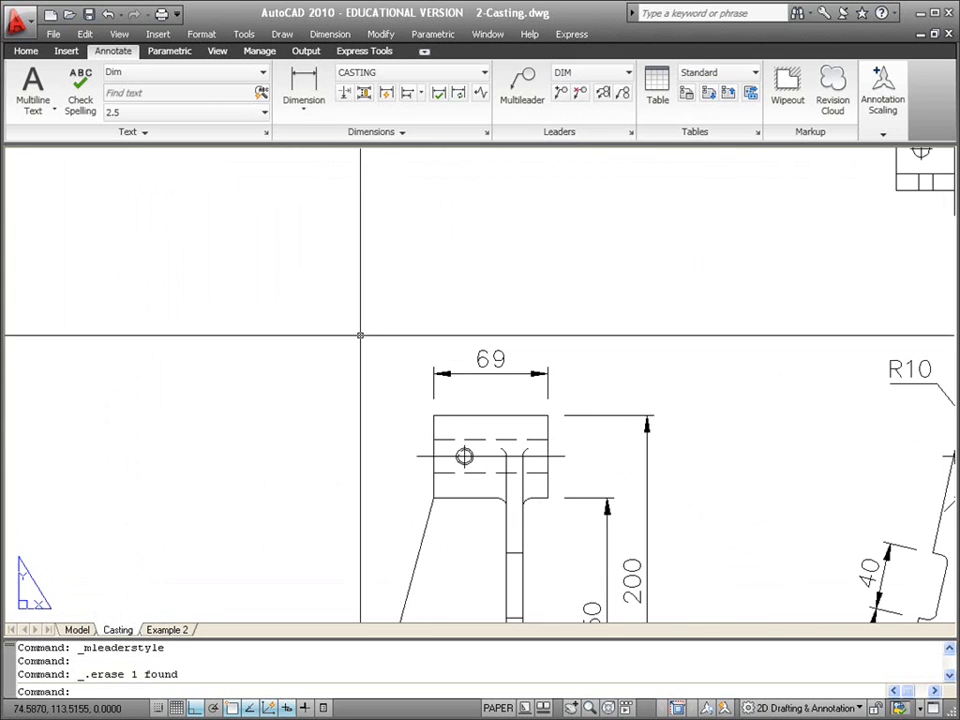
pyautogui.click(522, 88)
pyautogui.scroll(5, 463, 456)
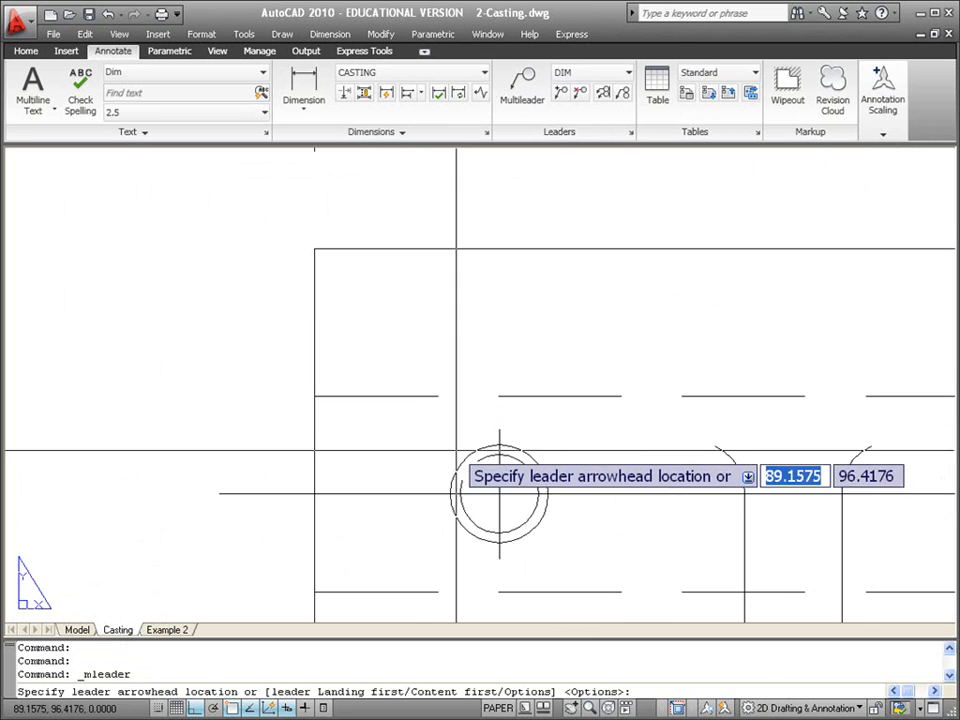
pyautogui.keyDown('shift'); pyautogui.rightClick(447, 393); pyautogui.keyUp('shift')
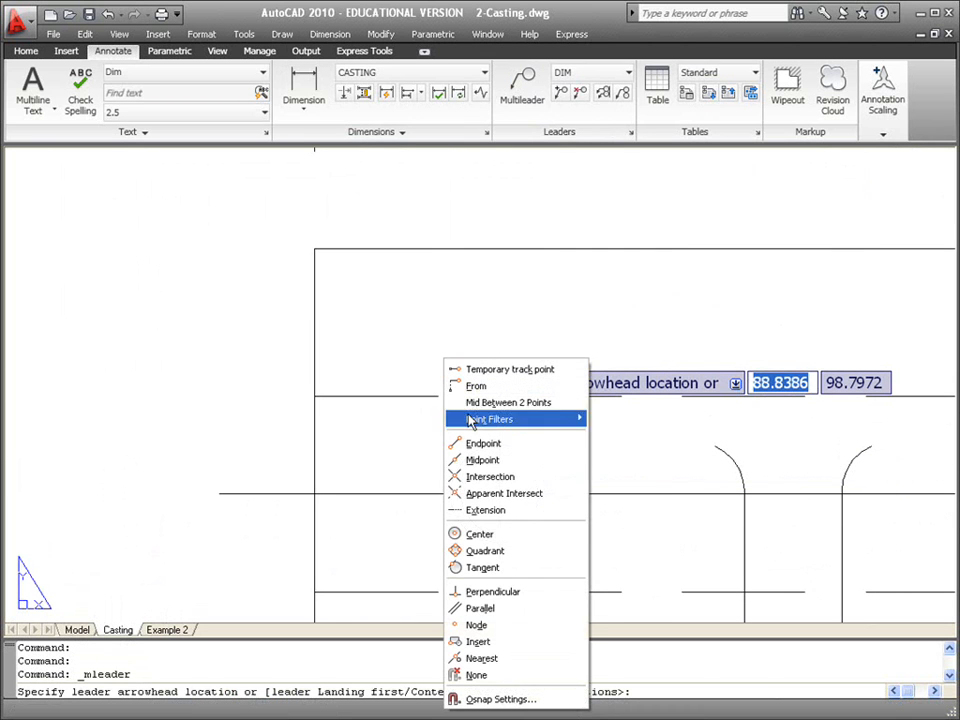
pyautogui.click(472, 658)
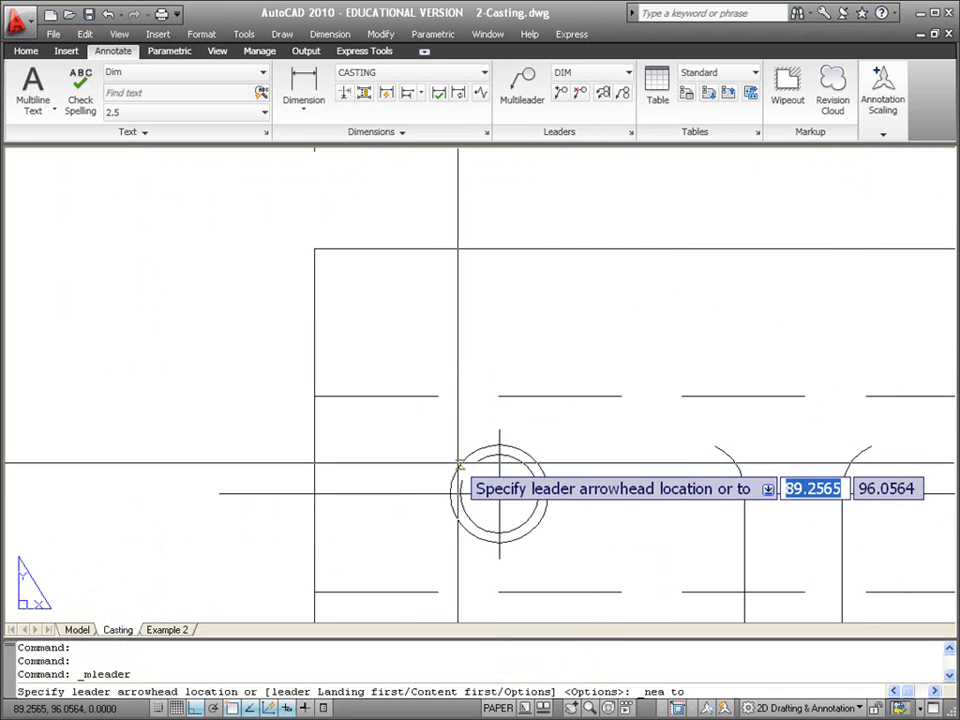
pyautogui.click(494, 489)
pyautogui.press('F8')
pyautogui.scroll(-4, 240, 330)
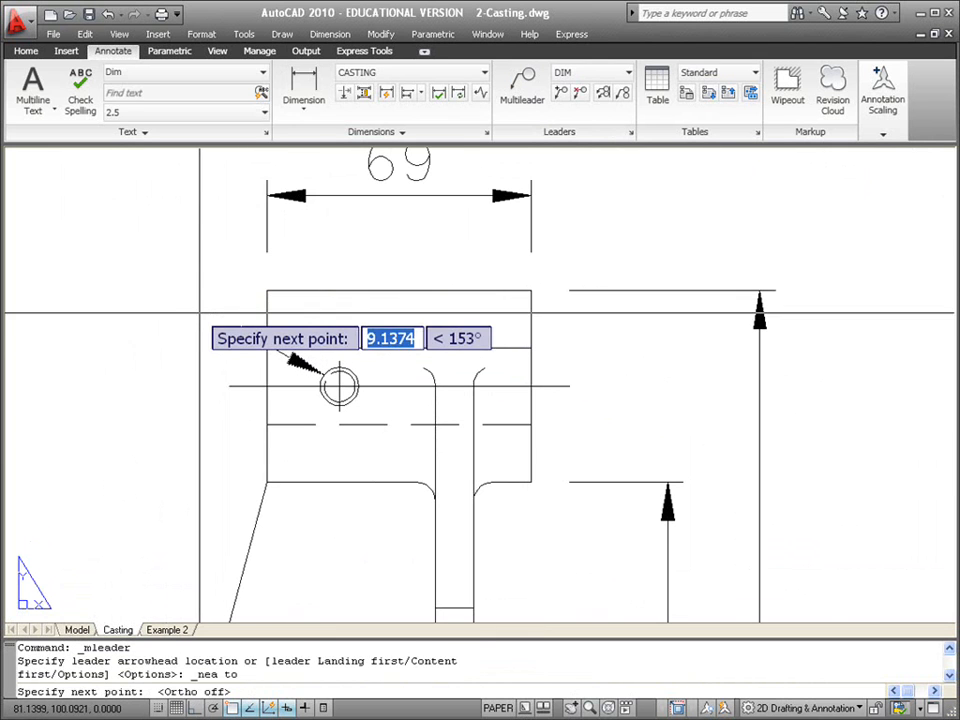
pyautogui.click(200, 318)
pyautogui.click(164, 216)
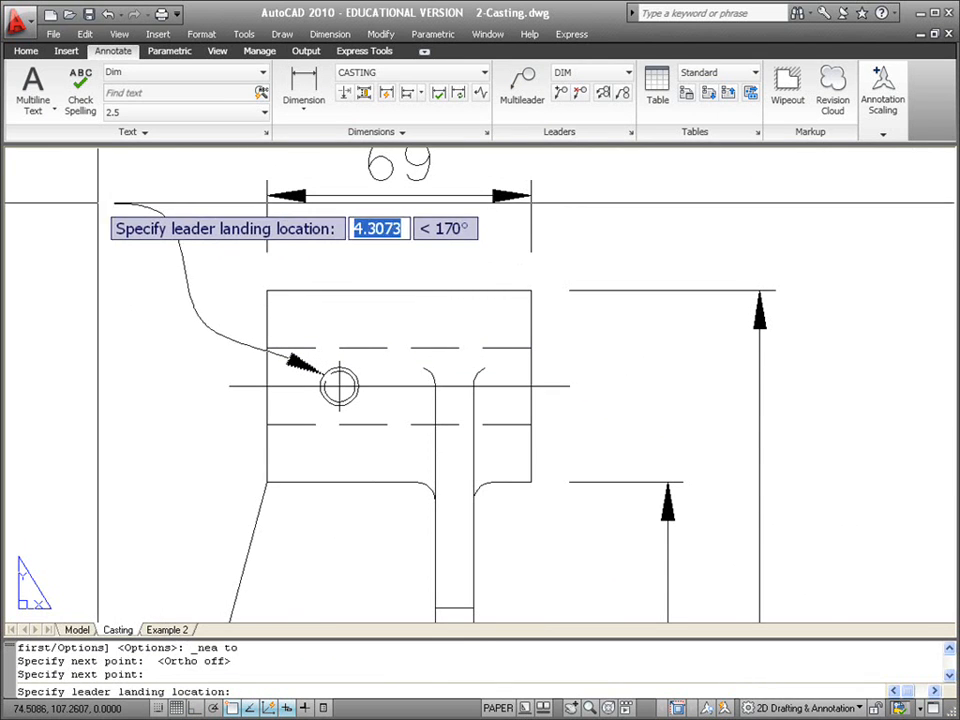
pyautogui.click(90, 196)
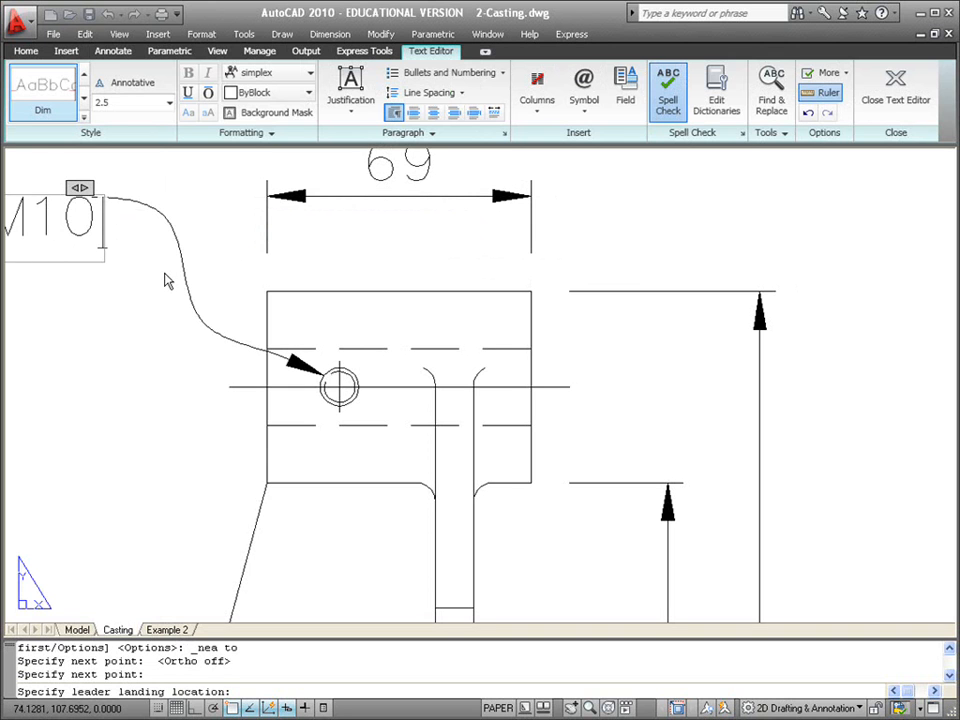
# Enter "M10" as the content of the small hole's multileader and finish the text
pyautogui.click(155, 288)
pyautogui.scroll(-8, 177, 278)
pyautogui.moveTo(265, 266); pyautogui.dragTo(495, 332, button='middle')
pyautogui.scroll(3, 494, 308)
pyautogui.scroll(1, 493, 308)
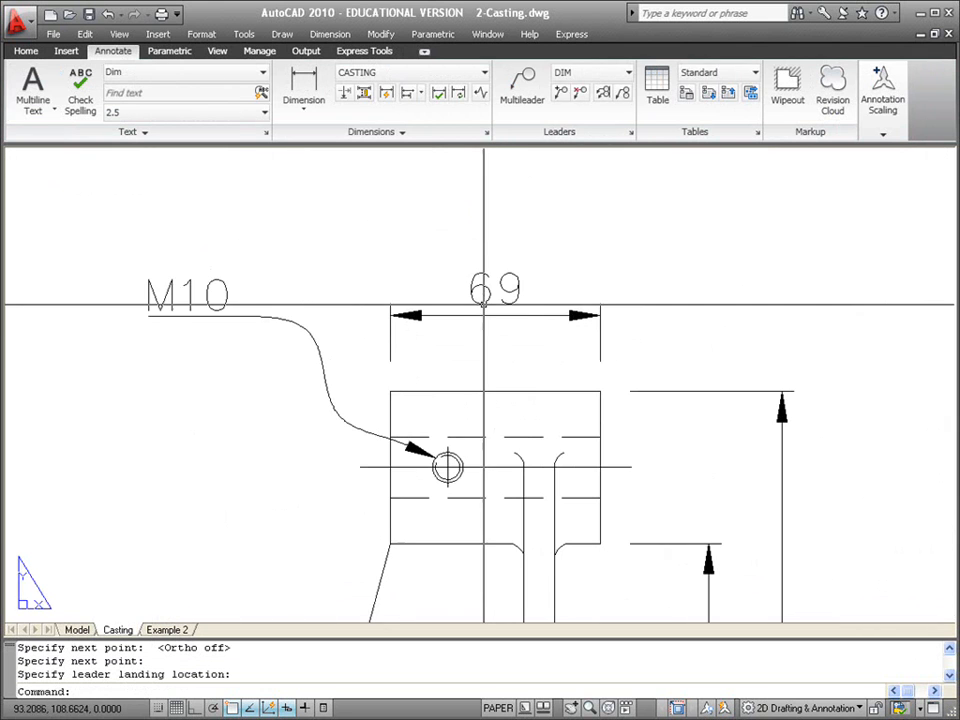
# With Ortho off, try a spline multileader without text from the plan view's lower-left hole, and remove it
pyautogui.scroll(1, 427, 354)
pyautogui.scroll(-2, 585, 298)
pyautogui.press('F8')
pyautogui.moveTo(694, 235); pyautogui.dragTo(349, 469, button='middle')
pyautogui.scroll(-2, 638, 287)
pyautogui.moveTo(638, 287); pyautogui.dragTo(531, 379, button='middle')
pyautogui.scroll(3, 514, 286)
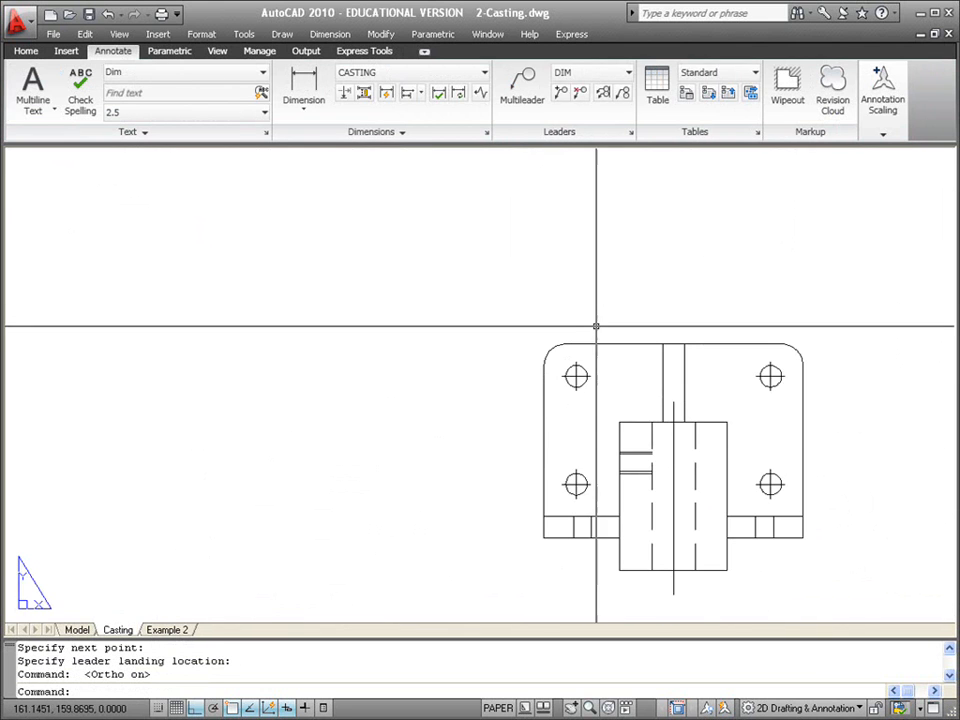
pyautogui.click(521, 88)
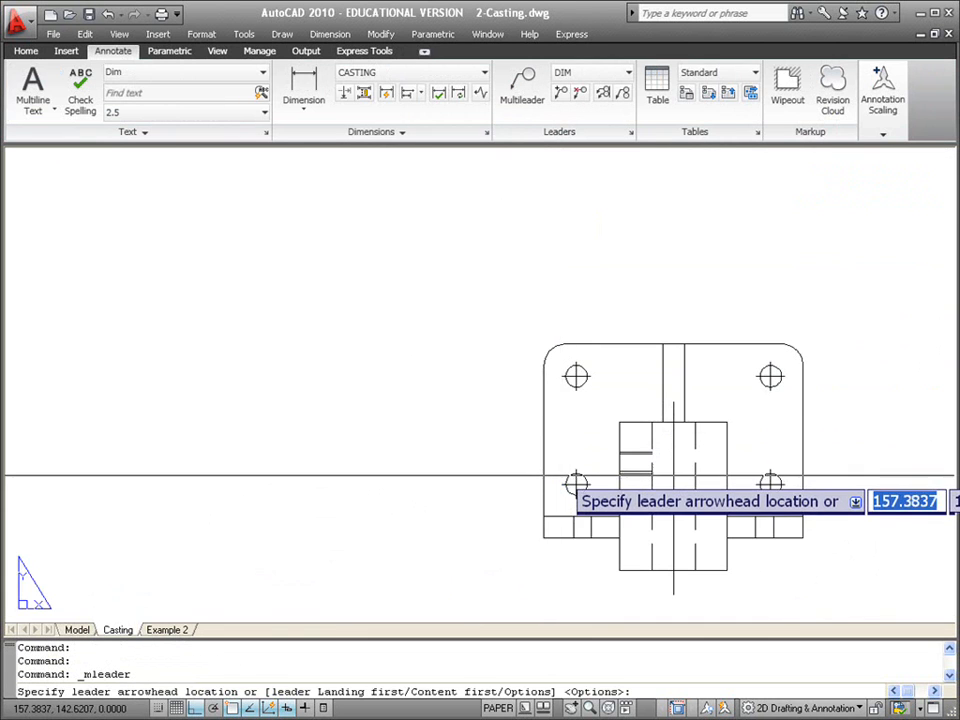
pyautogui.click(567, 476)
pyautogui.press('F8')
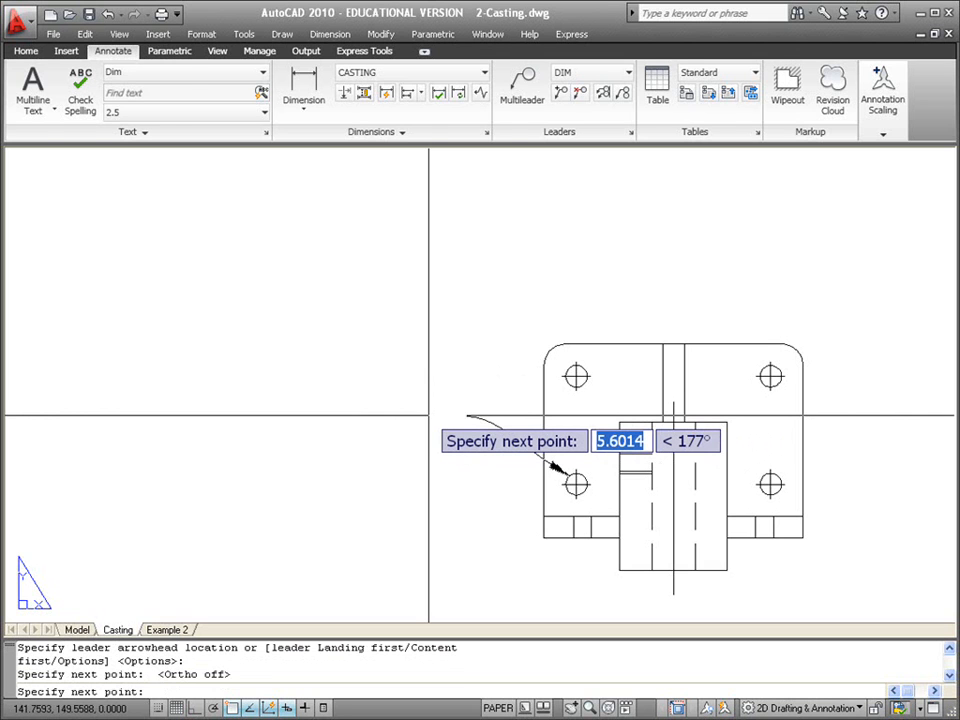
pyautogui.click(429, 415)
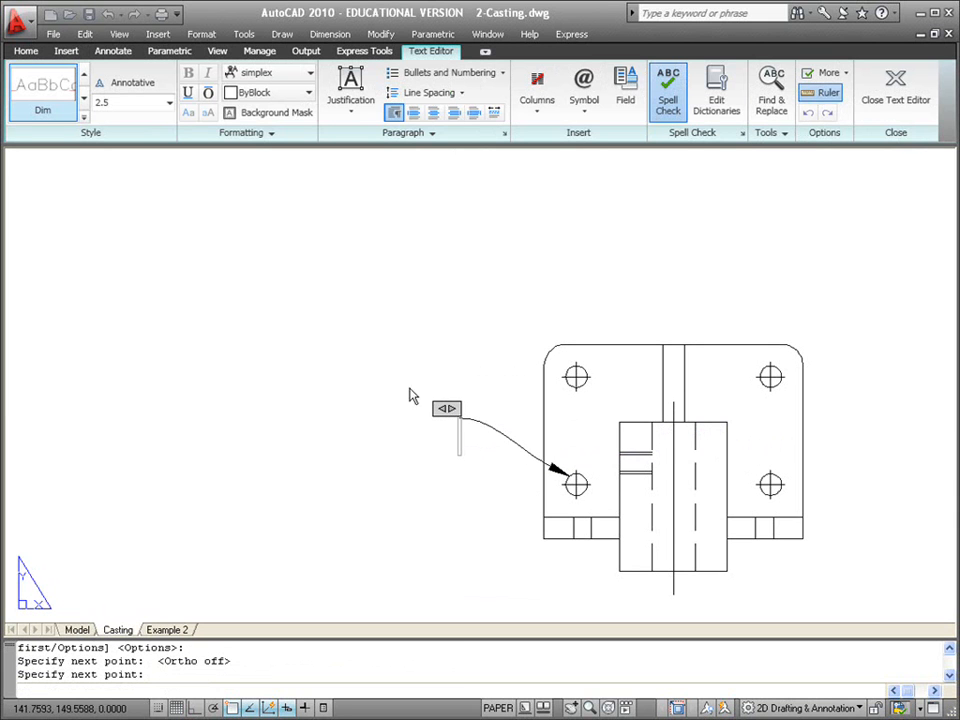
pyautogui.click(480, 460)
pyautogui.click(508, 438)
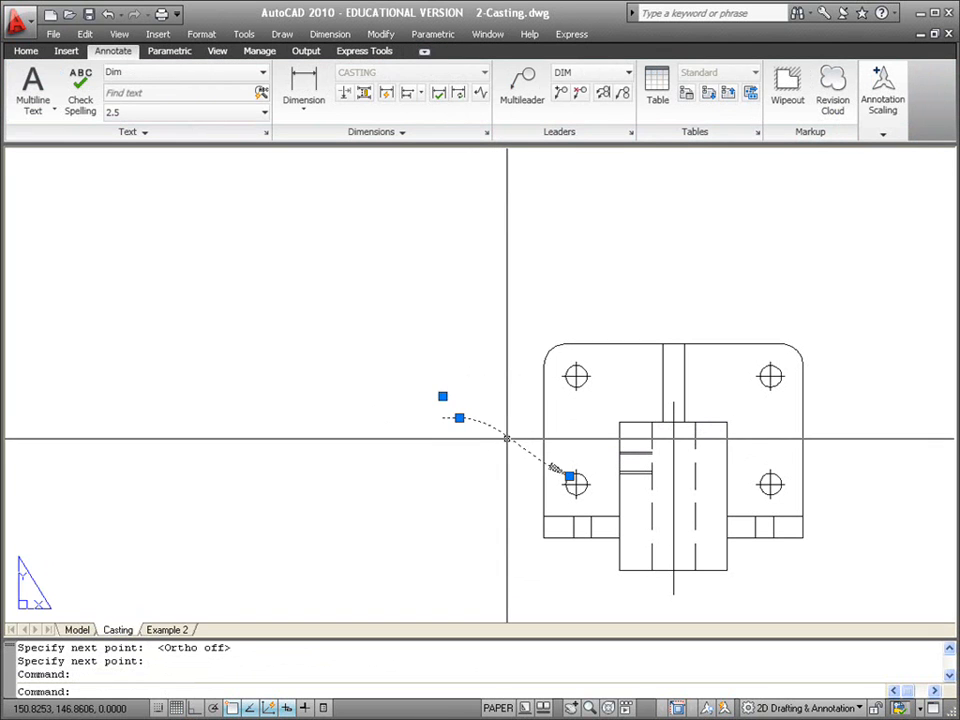
# Draw a spline multileader from the edge of the plan view's lower-left hole to a landing outside the plate, level with the space between the holes
pyautogui.click(520, 92)
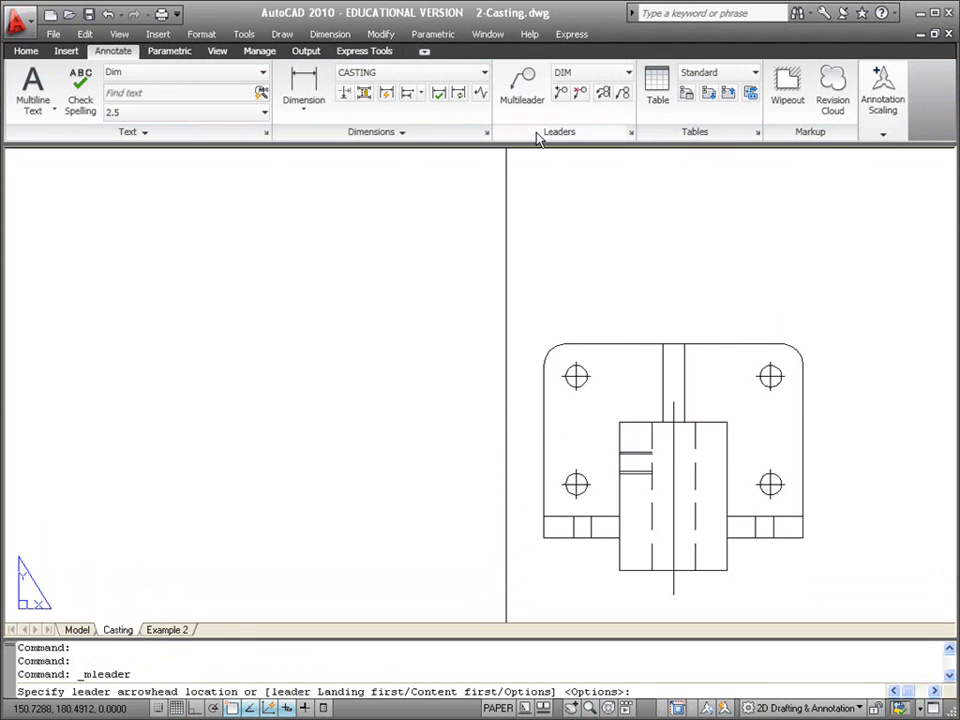
pyautogui.click(569, 479)
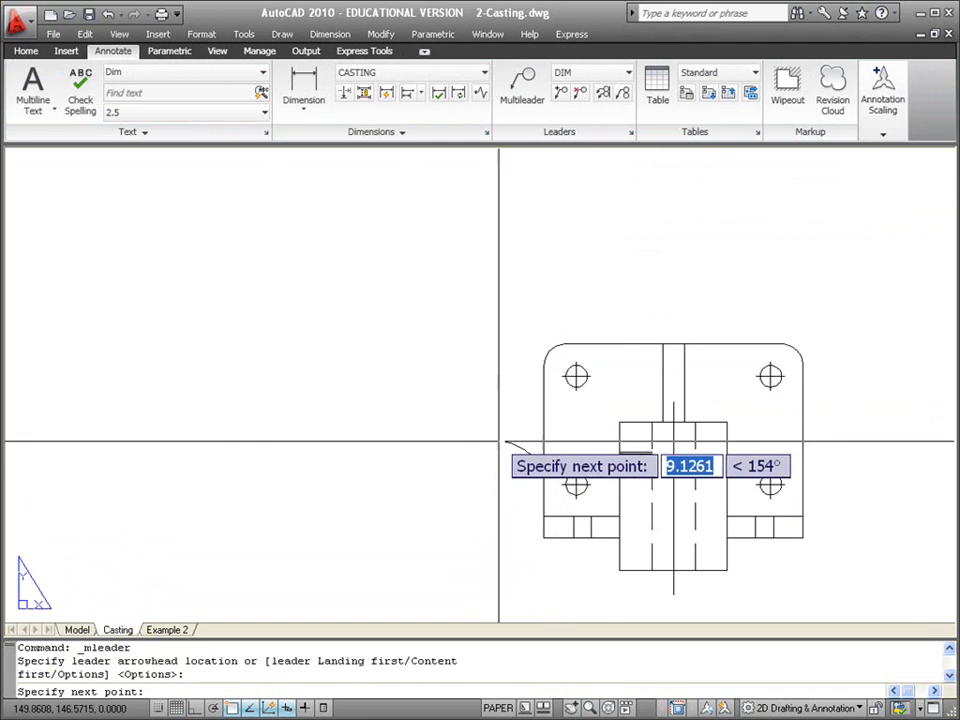
pyautogui.click(469, 405)
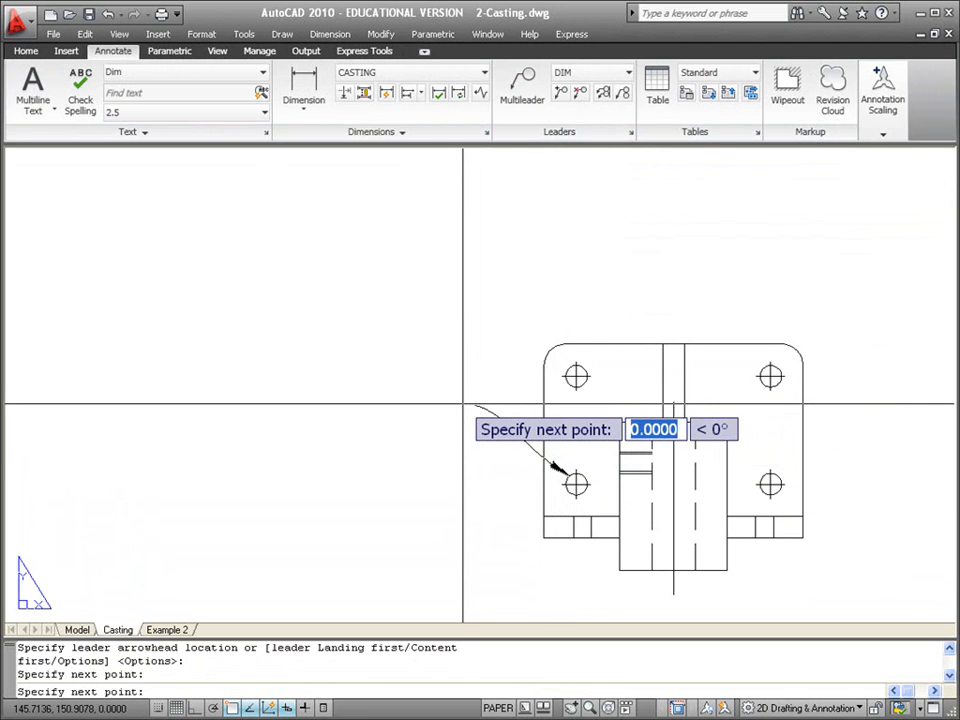
pyautogui.press('Return')
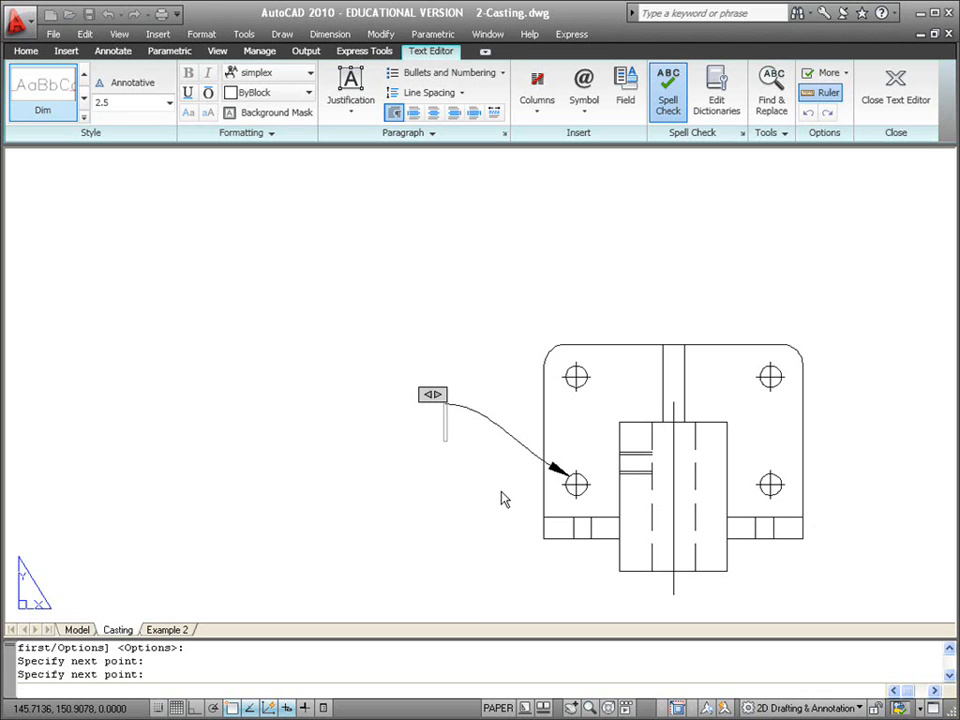
# Enter "4 HOLES Ø10" with the diameter symbol code as the hole multileader's content and finish the text
pyautogui.write('4')
pyautogui.write(' HOL')
pyautogui.write('ES ')
pyautogui.write('%%c')
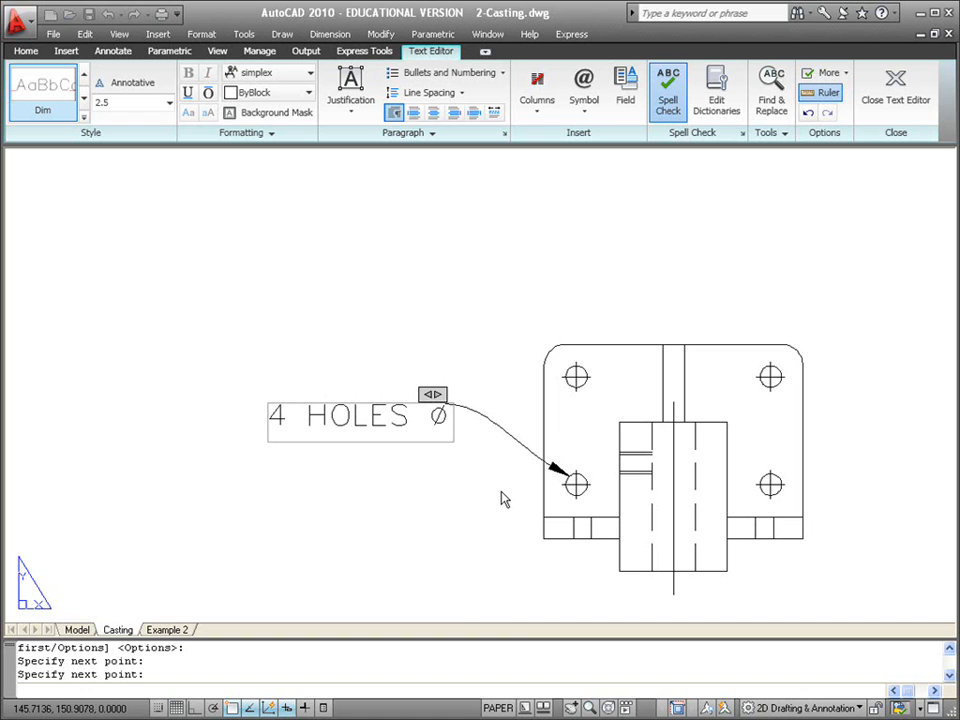
pyautogui.write('10')
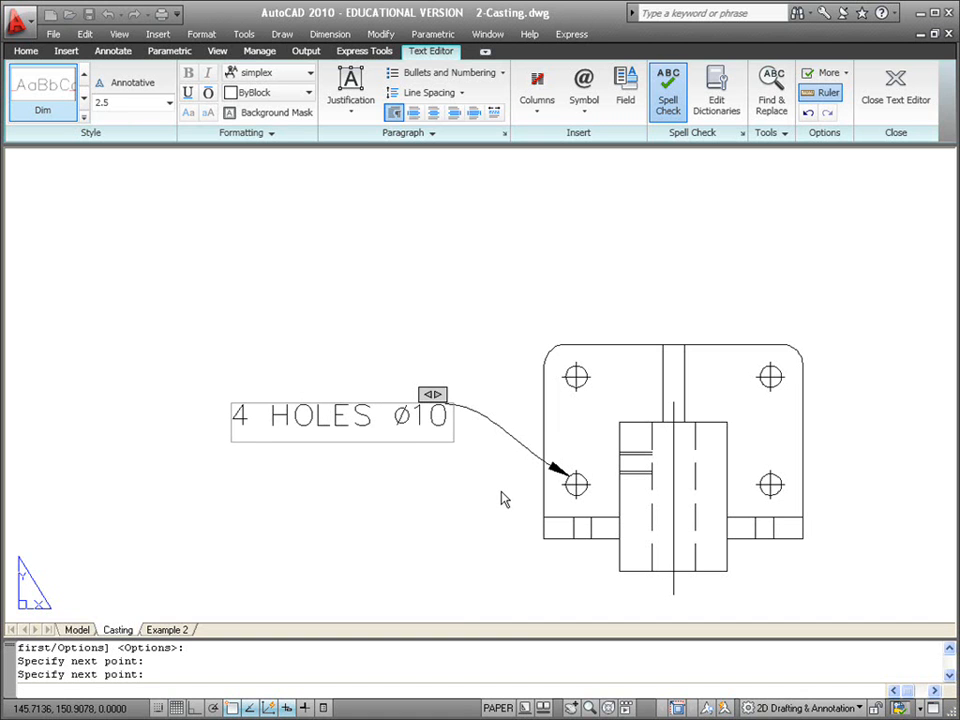
pyautogui.click(424, 497)
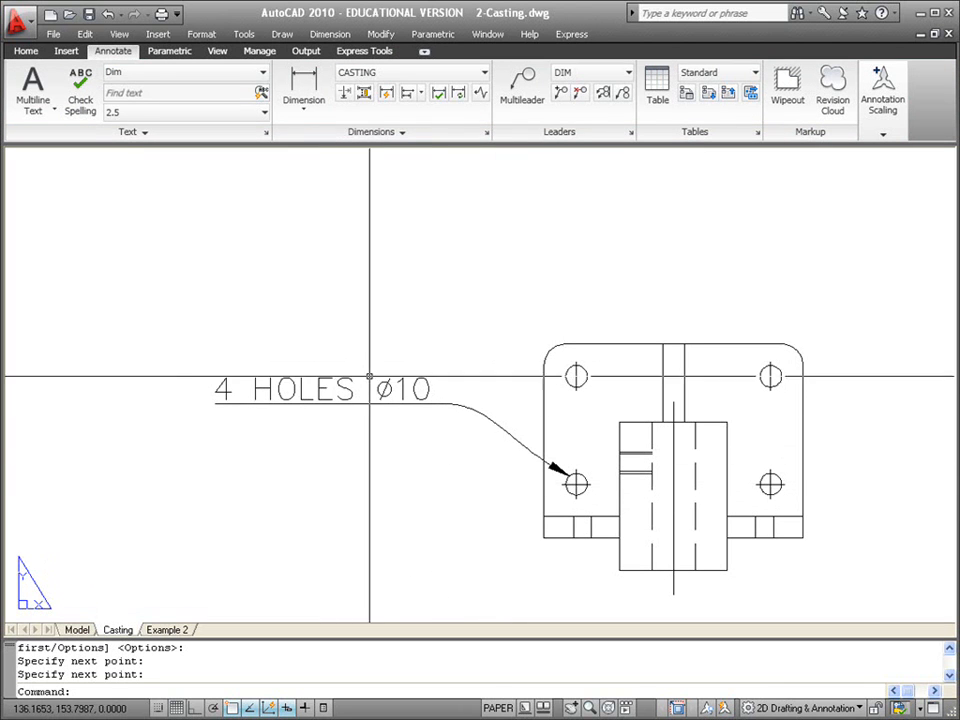
# Reopen the "4 HOLES Ø10" text, examine the available symbols and their codes, and close the editor without changes
pyautogui.doubleClick(416, 380)
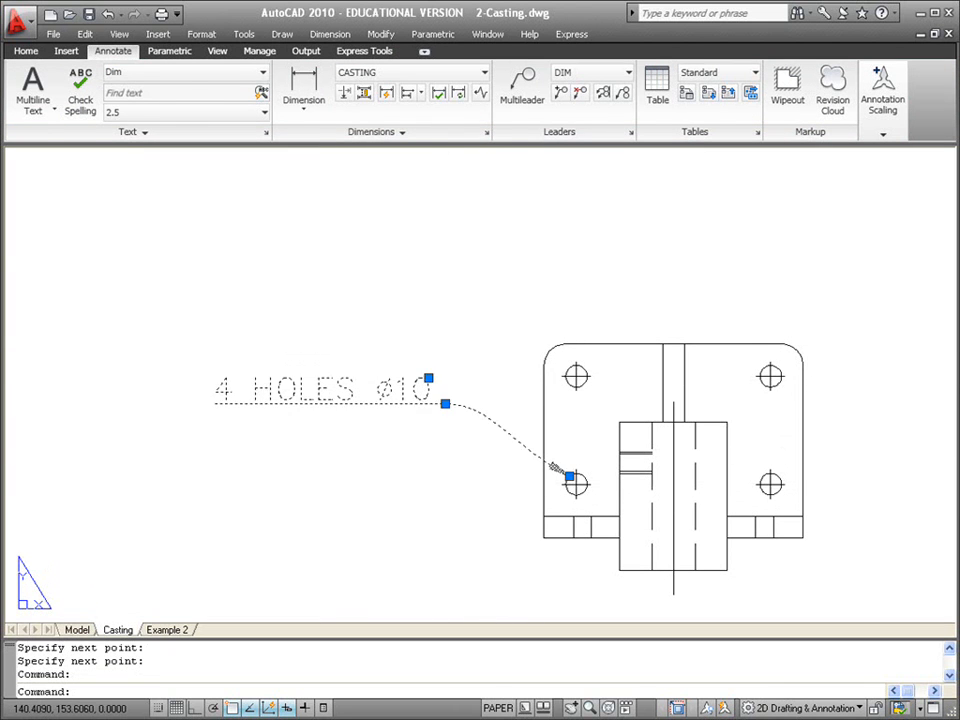
pyautogui.click(586, 120)
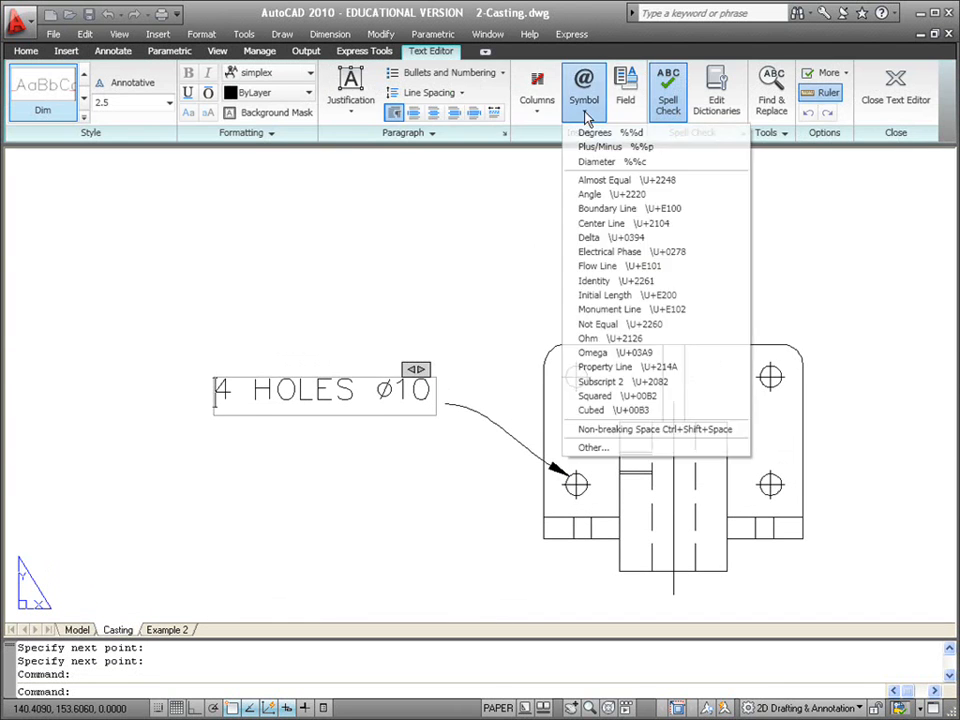
pyautogui.click(478, 216)
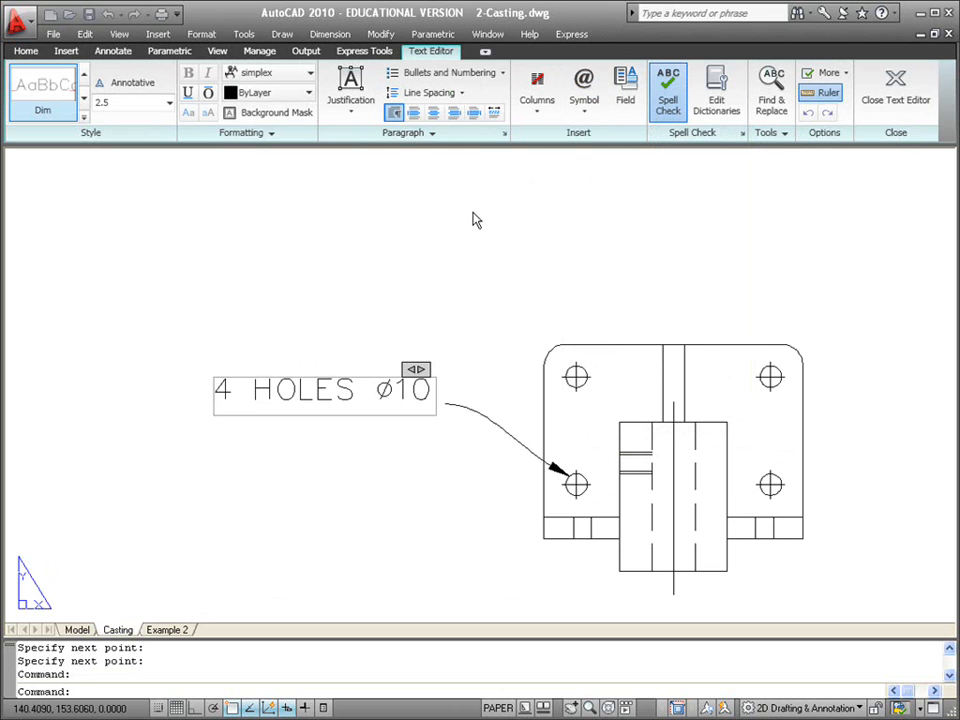
pyautogui.click(453, 307)
# With Ortho on, add a linear dimension for the central rib's width, placed above the plan view
pyautogui.scroll(-4, 409, 307)
pyautogui.scroll(-5, 409, 307)
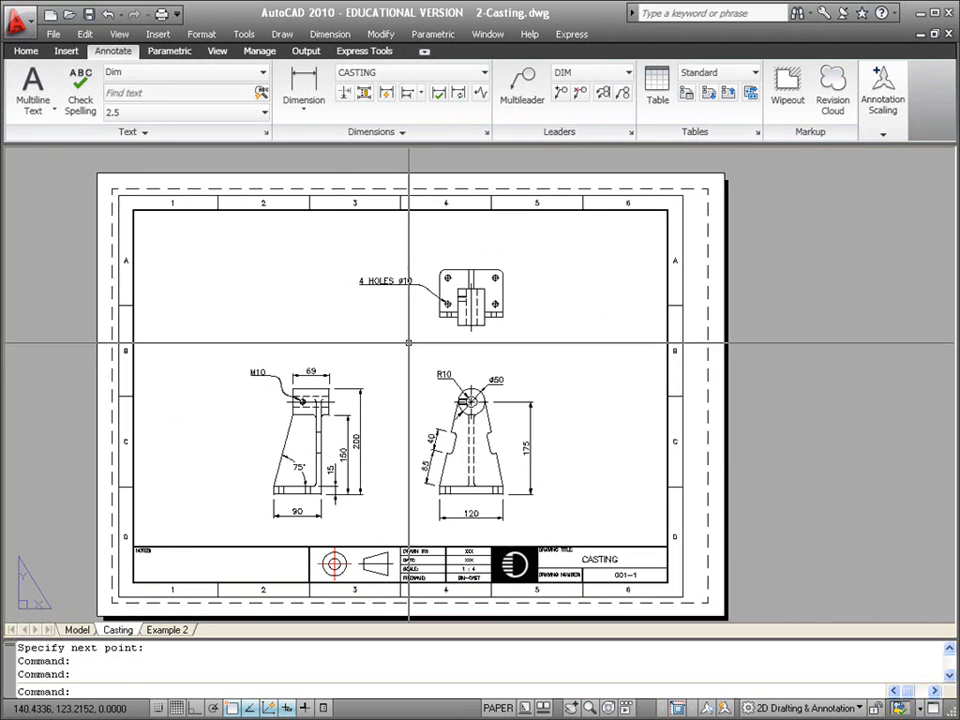
pyautogui.scroll(2, 412, 347)
pyautogui.moveTo(422, 313); pyautogui.dragTo(424, 364, button='middle')
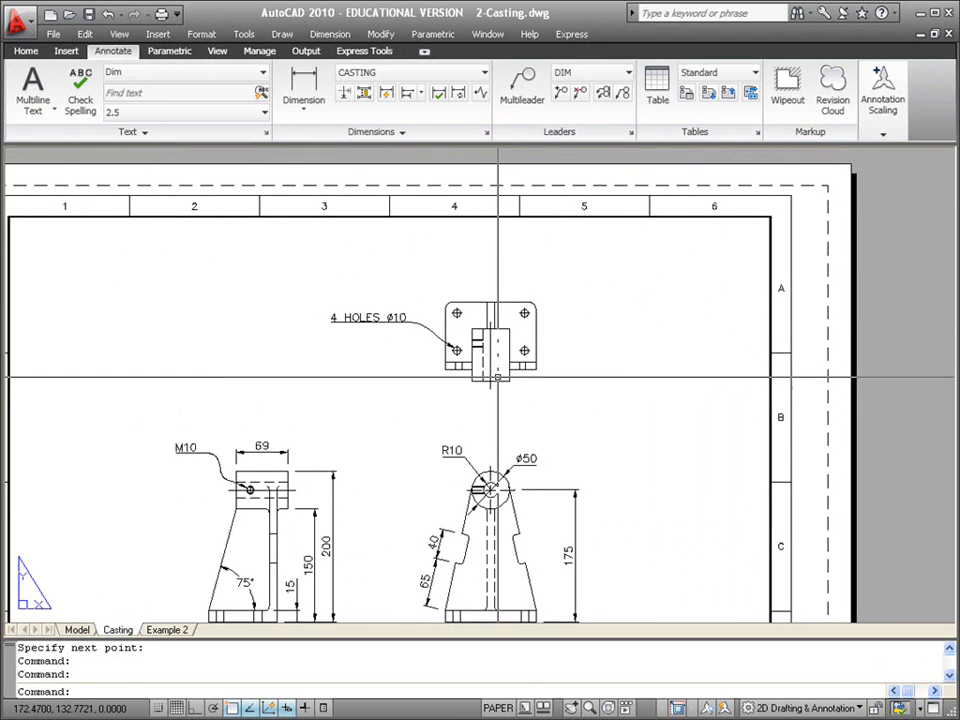
pyautogui.scroll(3, 490, 290)
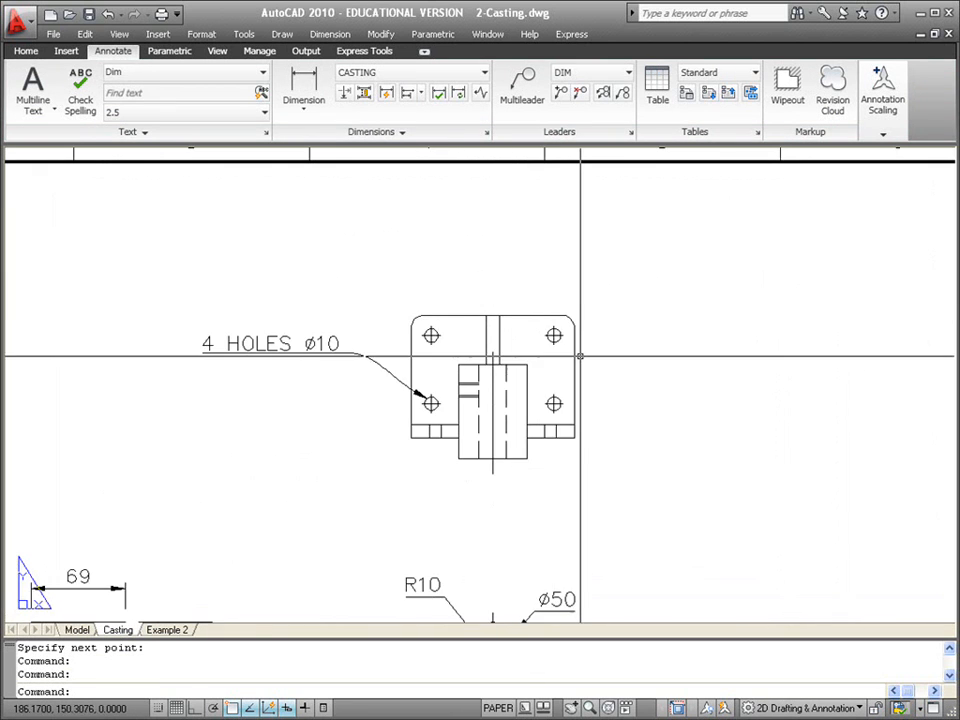
pyautogui.moveTo(577, 360); pyautogui.dragTo(522, 416, button='middle')
pyautogui.press('F8')
pyautogui.click(305, 88)
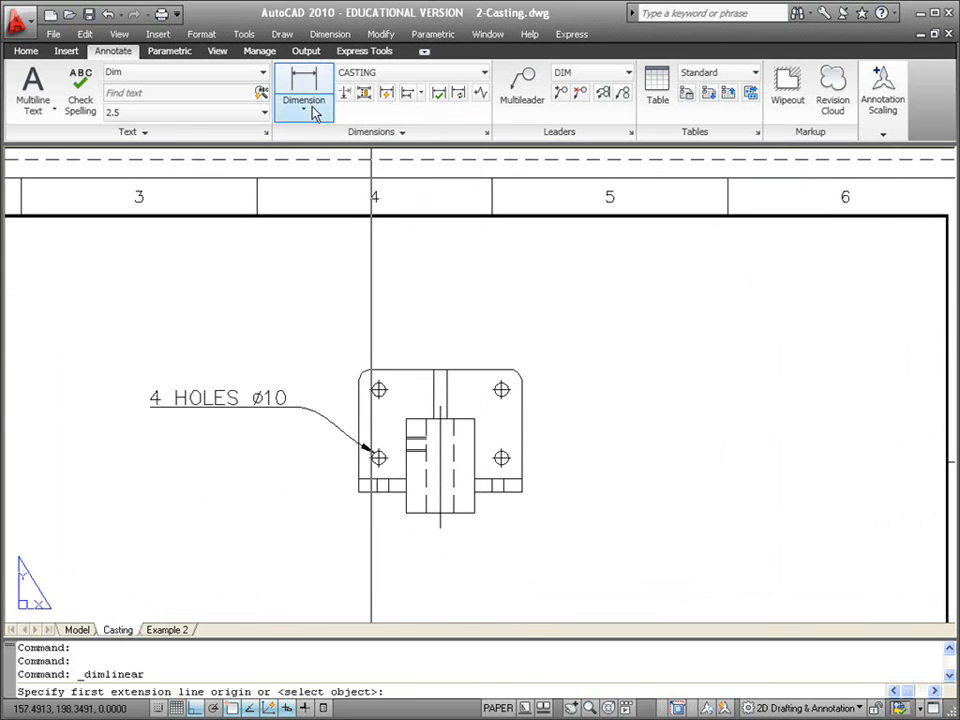
pyautogui.scroll(3, 435, 341)
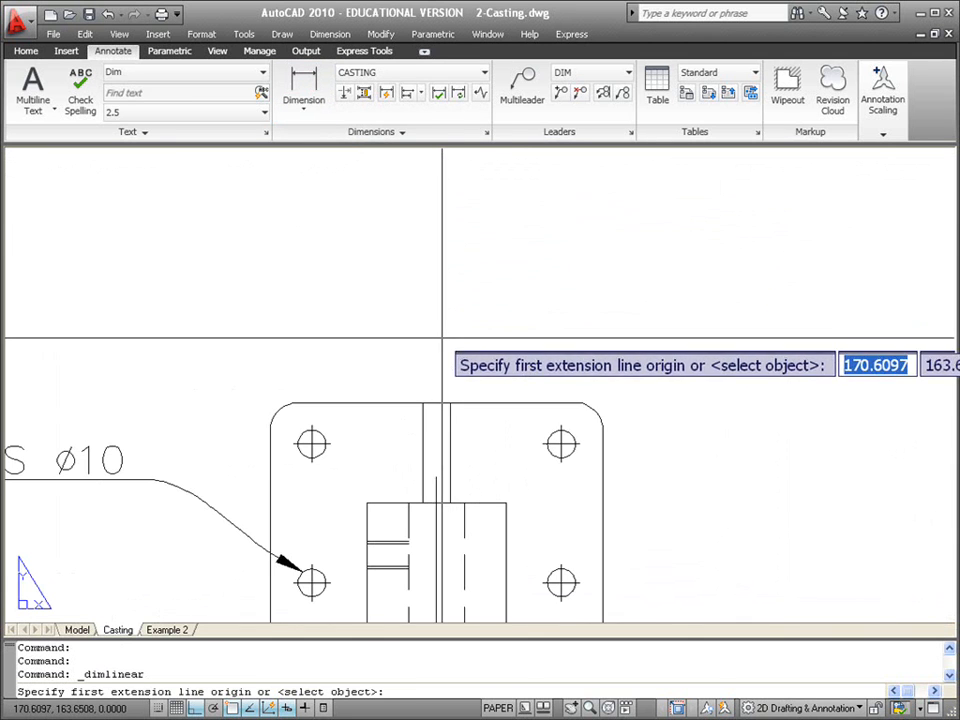
pyautogui.click(450, 402)
pyautogui.click(450, 402)
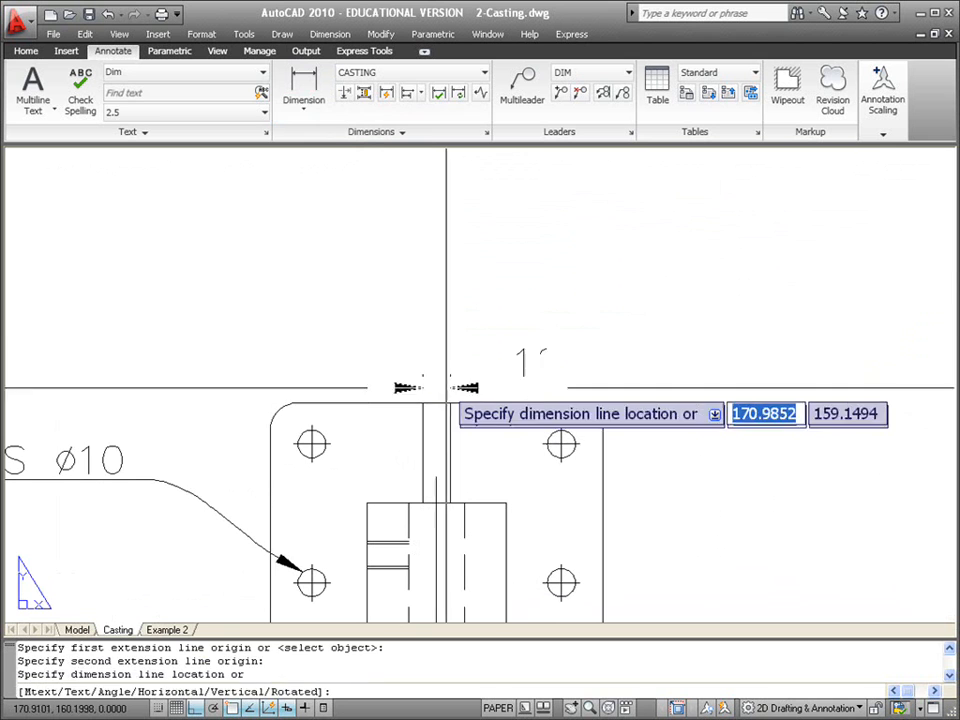
pyautogui.click(448, 304)
# With Ortho off, dimension the vertical distance from the plan view's lower-right corner to the lower-right hole's centre, outside the plate
pyautogui.press('Return')
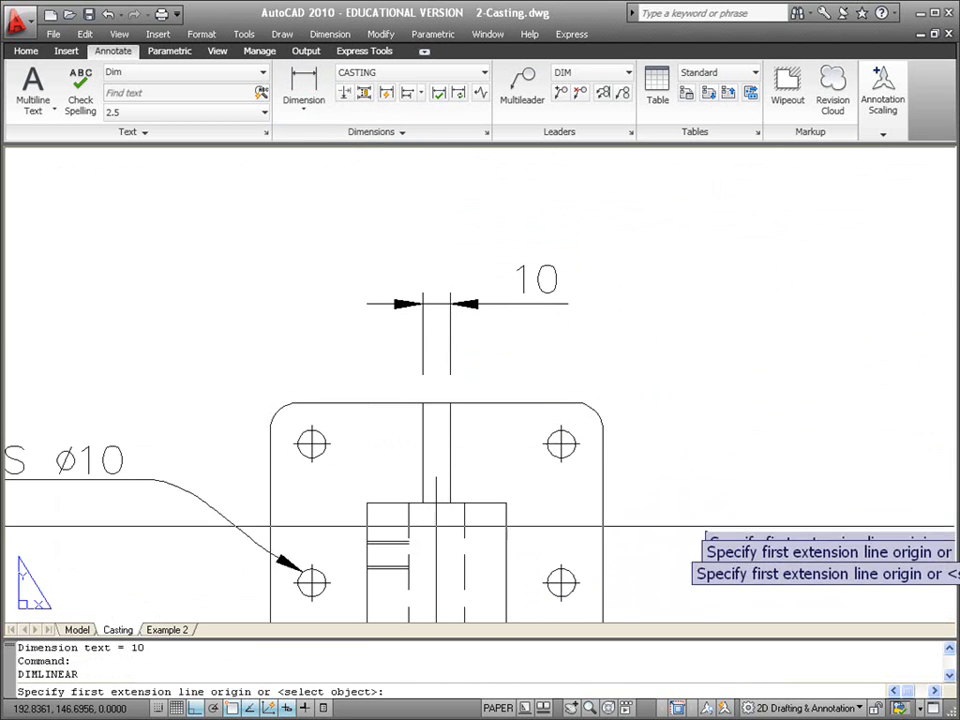
pyautogui.press('F8')
pyautogui.moveTo(649, 520); pyautogui.dragTo(593, 407, button='middle')
pyautogui.click(547, 539)
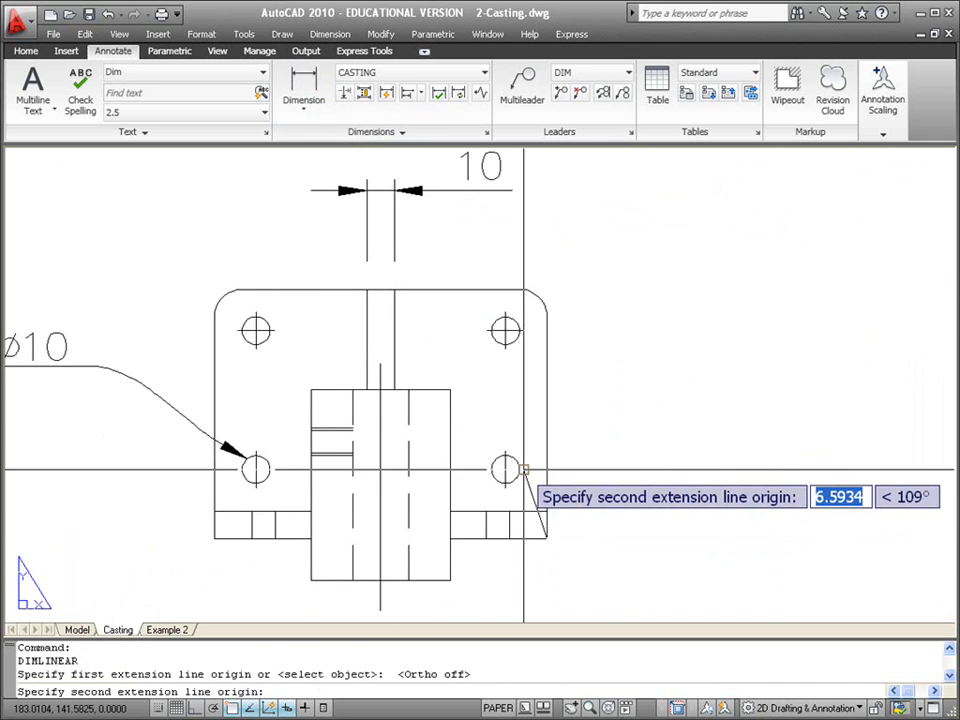
pyautogui.click(547, 468)
pyautogui.click(625, 495)
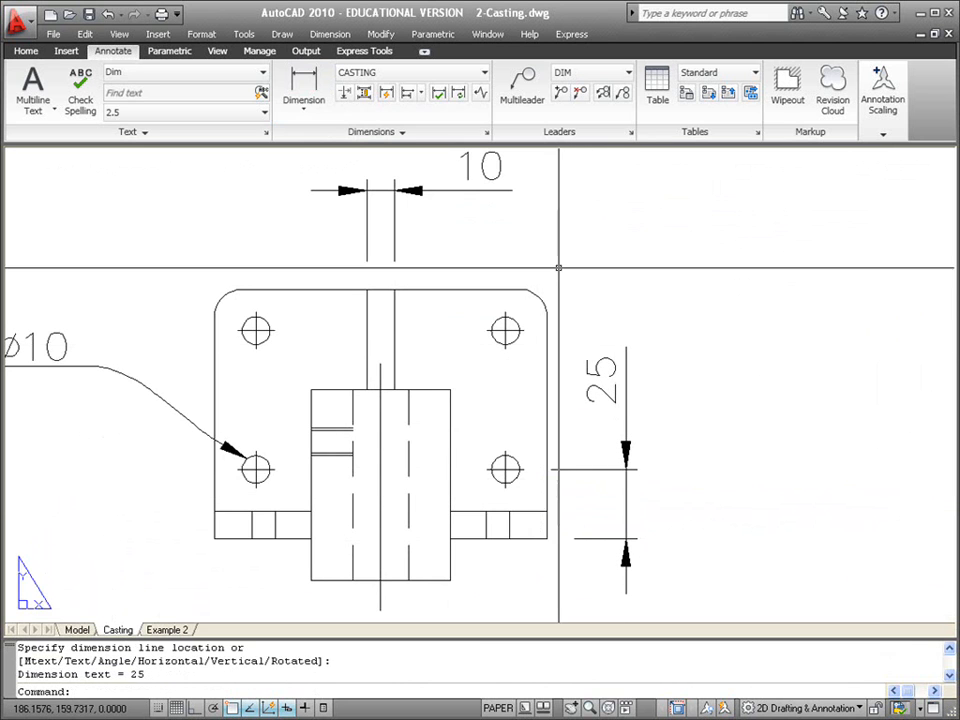
# Continue the vertical dimension from the lower-right hole to the upper-right hole of the plan view
pyautogui.click(423, 93)
pyautogui.click(428, 121)
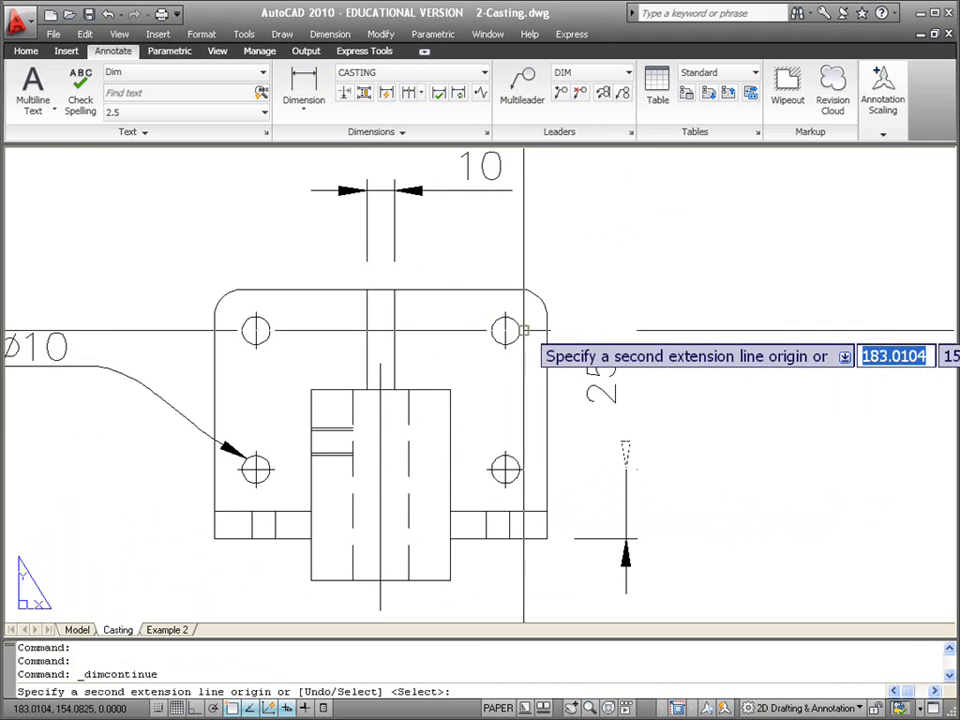
pyautogui.click(543, 325)
pyautogui.press('Return')
# Add a linear dimension below the plan view for the horizontal distance from the plate's lower-right corner to the right-hand holes' centreline
pyautogui.scroll(-4, 517, 453)
pyautogui.moveTo(526, 473); pyautogui.dragTo(586, 368, button='middle')
pyautogui.scroll(3, 627, 340)
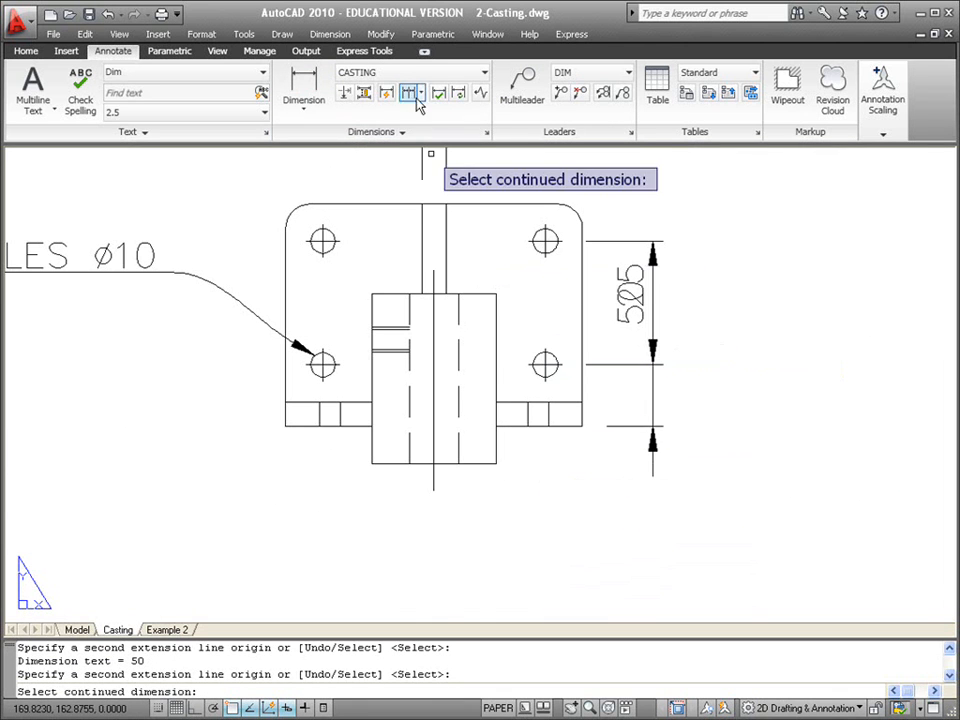
pyautogui.click(344, 92)
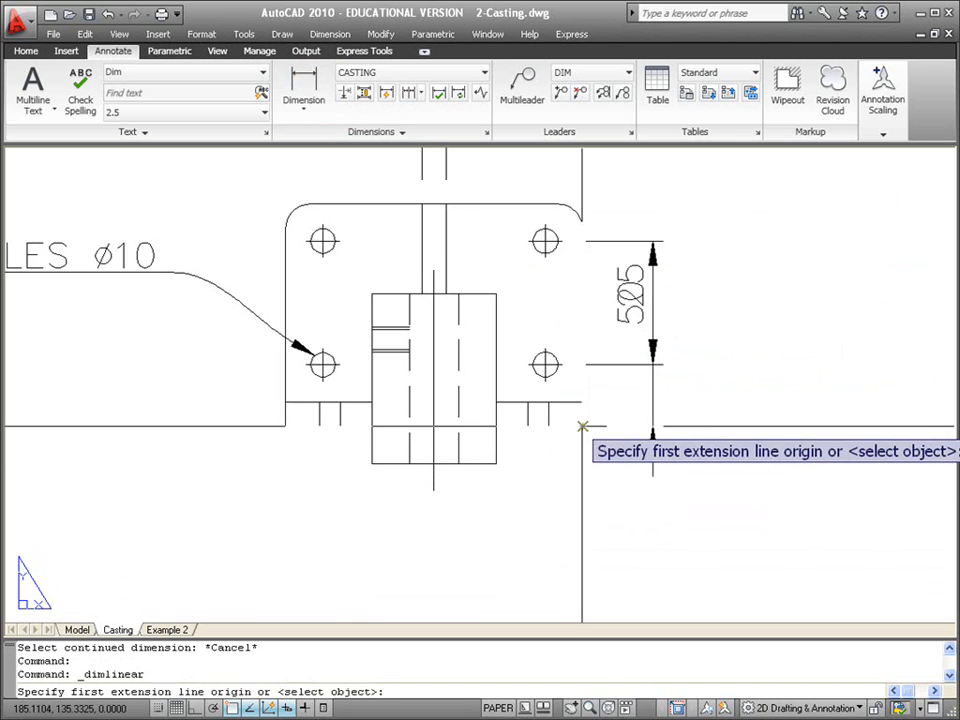
pyautogui.click(582, 424)
pyautogui.click(545, 402)
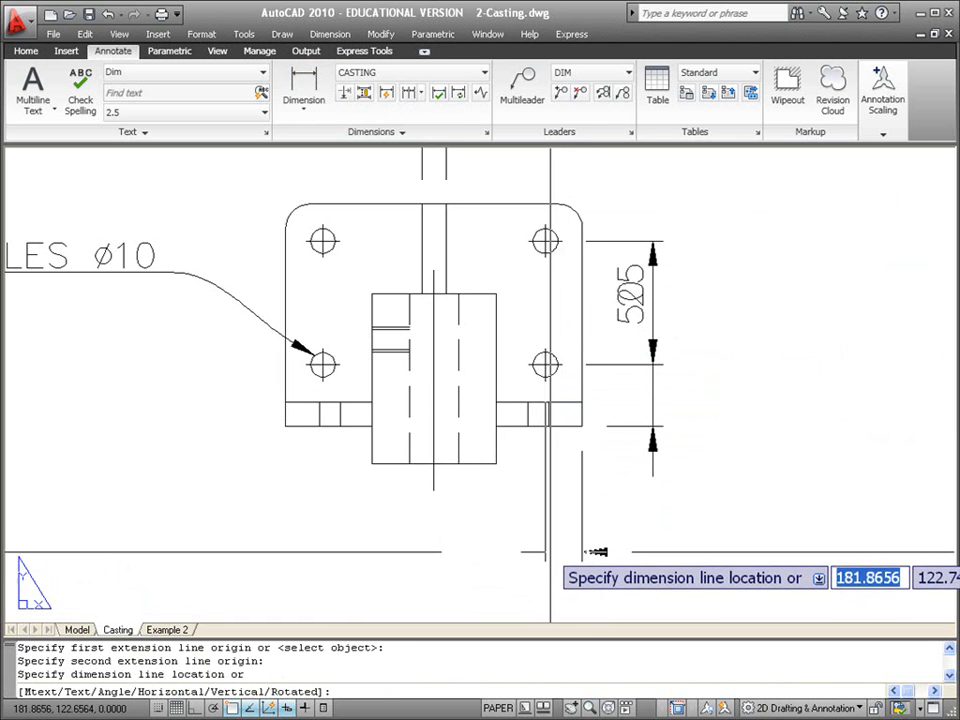
pyautogui.click(550, 552)
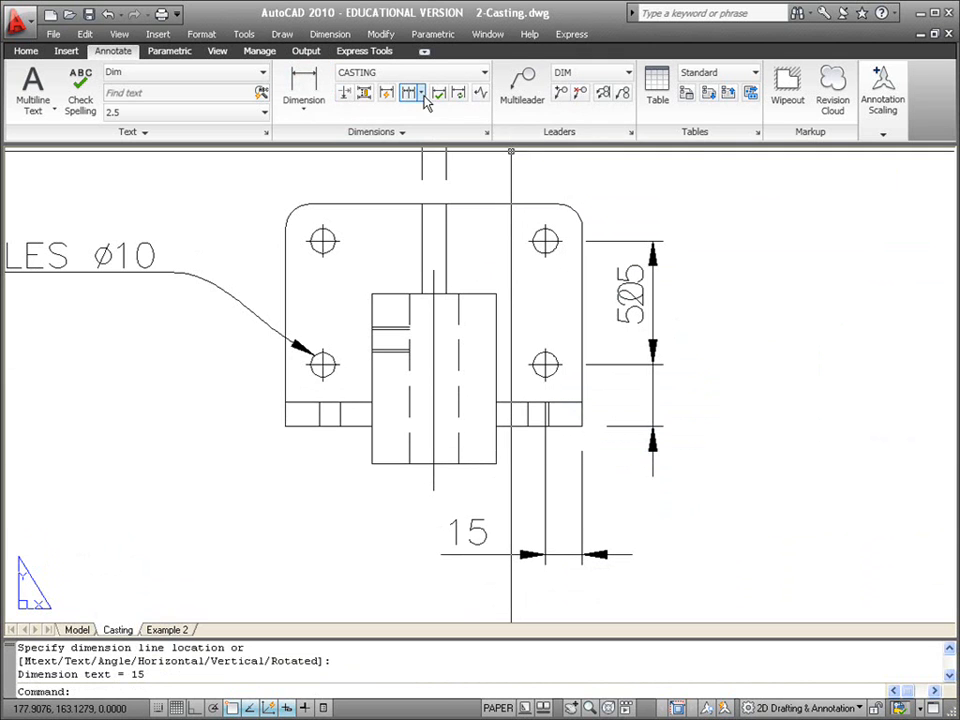
# Continue the horizontal dimension below the plan view to the lower-left hole's centre and end the command
pyautogui.click(322, 365)
pyautogui.press('Return')
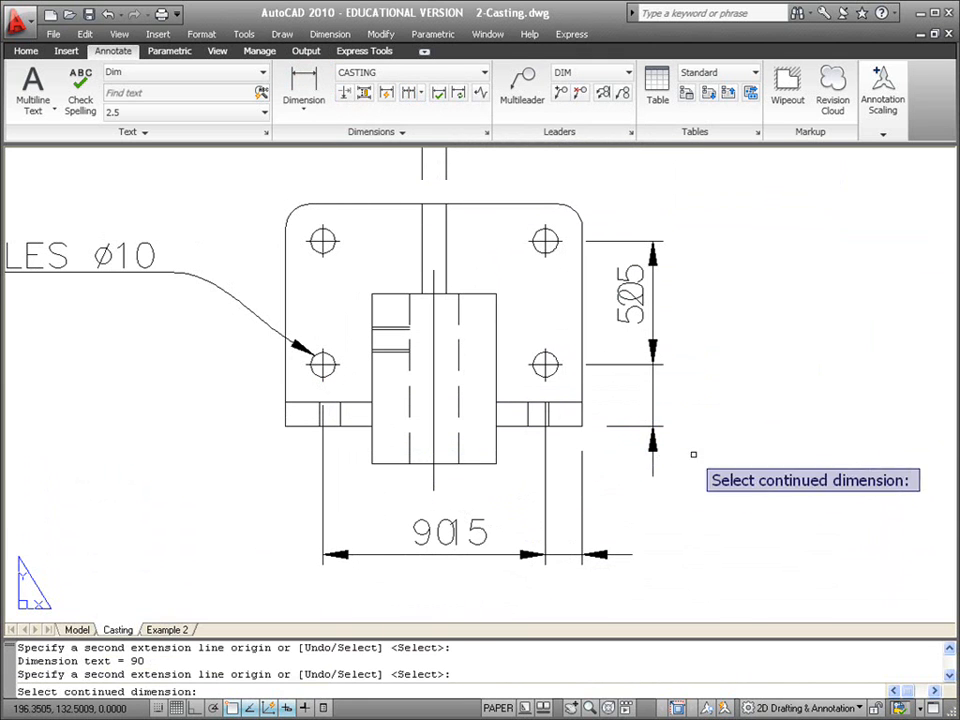
pyautogui.press('Return')
# With Ortho on, add a radius dimension to the plan view's upper-left rounded corner, placed outside the plate
pyautogui.scroll(-2, 731, 364)
pyautogui.moveTo(731, 364); pyautogui.dragTo(654, 367, button='middle')
pyautogui.press('F8')
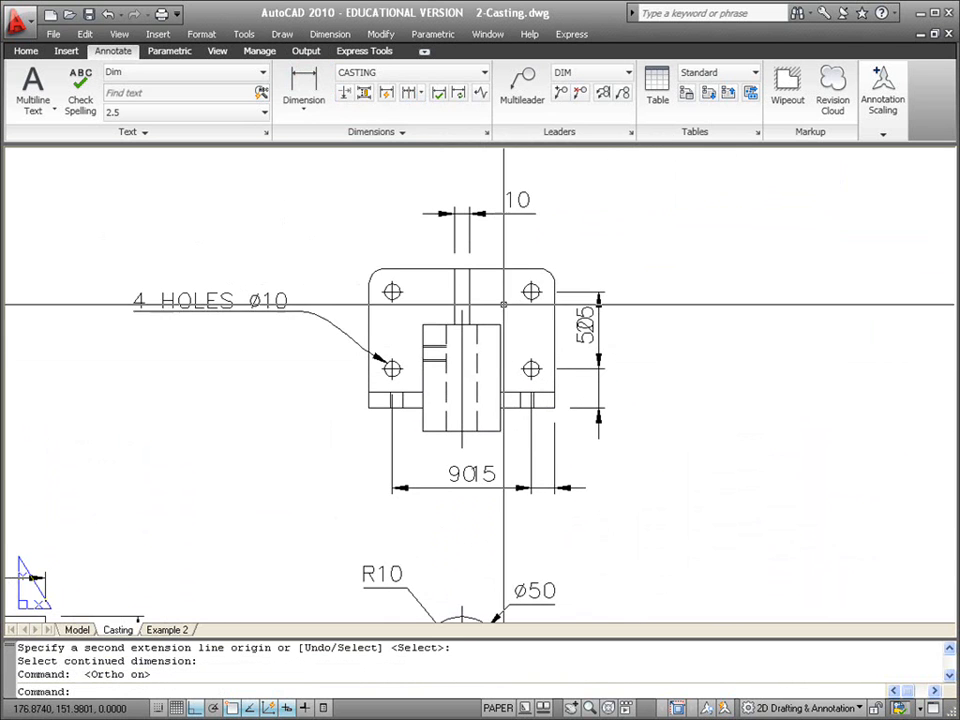
pyautogui.click(306, 112)
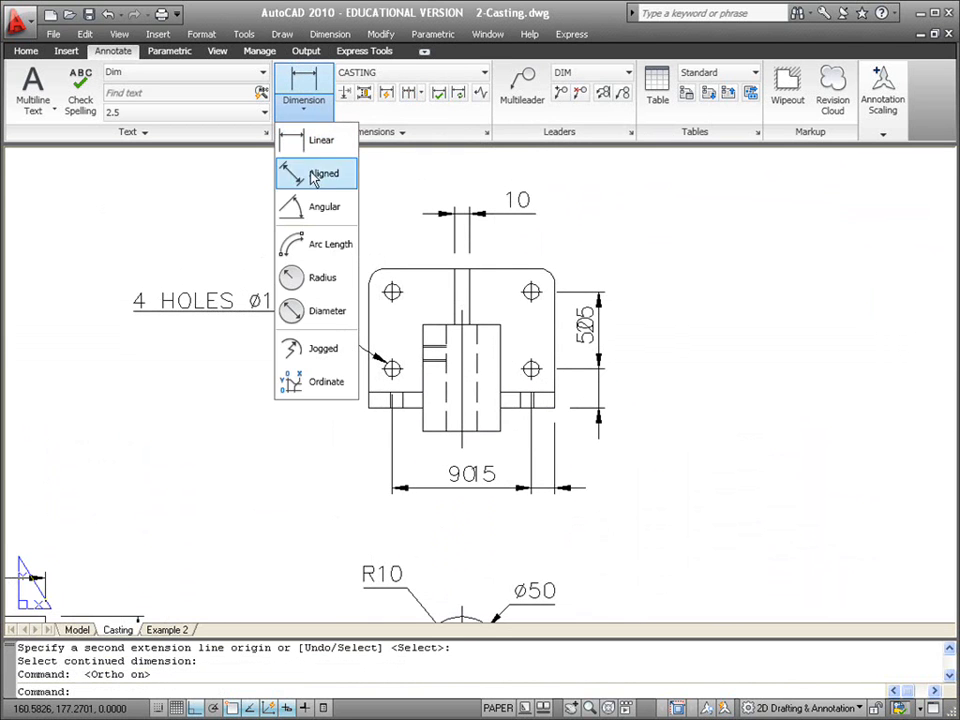
pyautogui.click(296, 281)
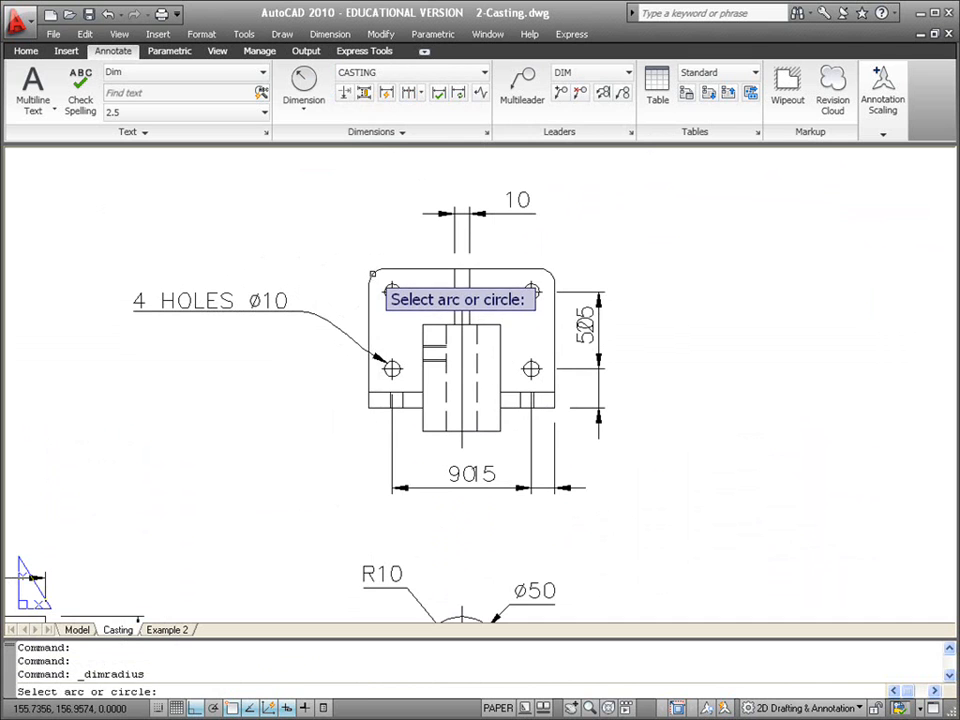
pyautogui.click(372, 272)
pyautogui.click(340, 240)
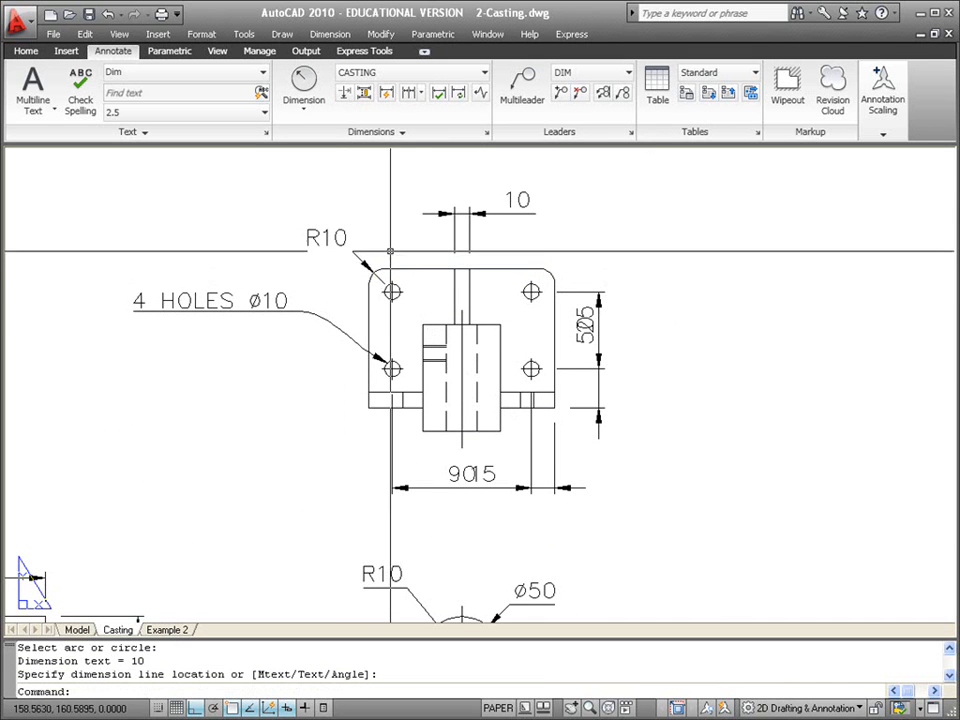
pyautogui.scroll(2, 574, 422)
pyautogui.press('F8')
pyautogui.press('F8')
pyautogui.moveTo(583, 249); pyautogui.dragTo(493, 415, button='middle')
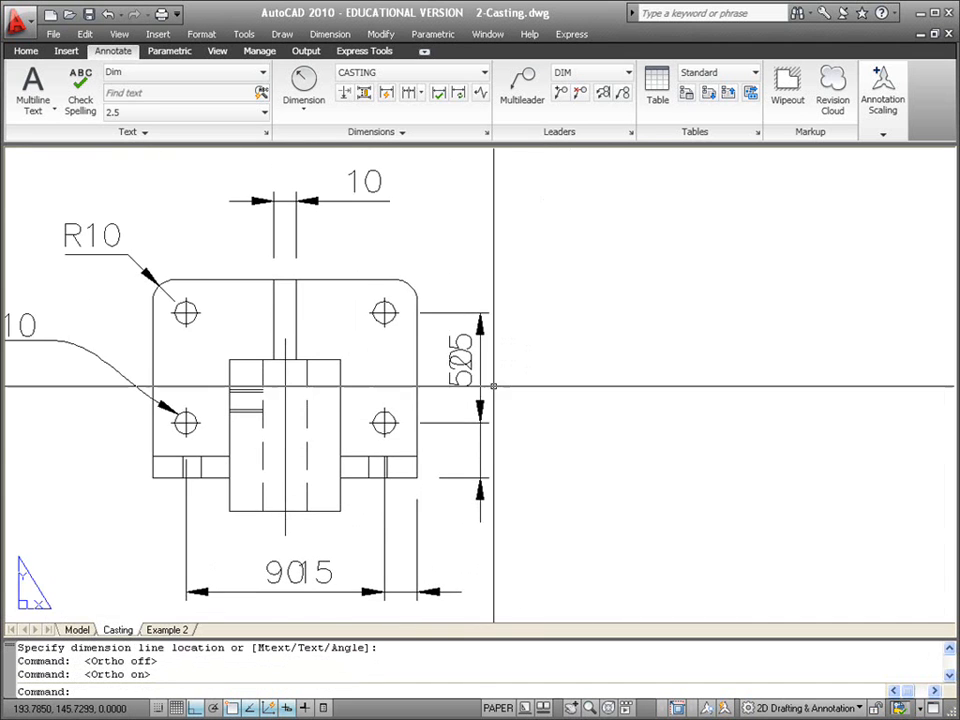
# Move only the text of the plan view's vertical 25 dimension down between its own extension lines, clear of the 50 text
pyautogui.scroll(3, 485, 385)
pyautogui.scroll(-2, 514, 381)
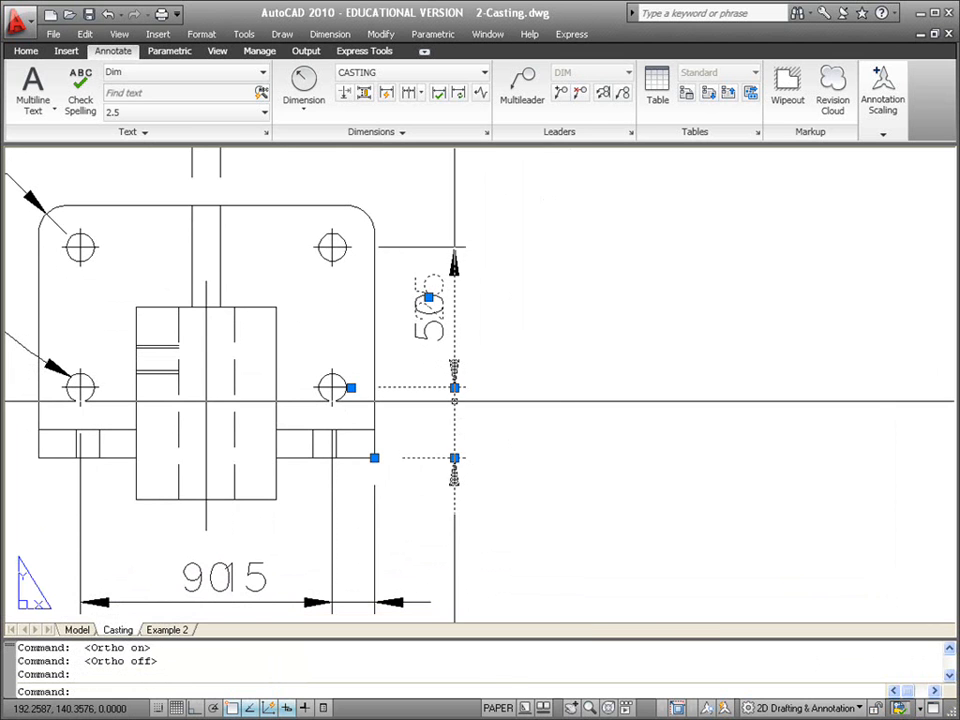
pyautogui.rightClick(454, 401)
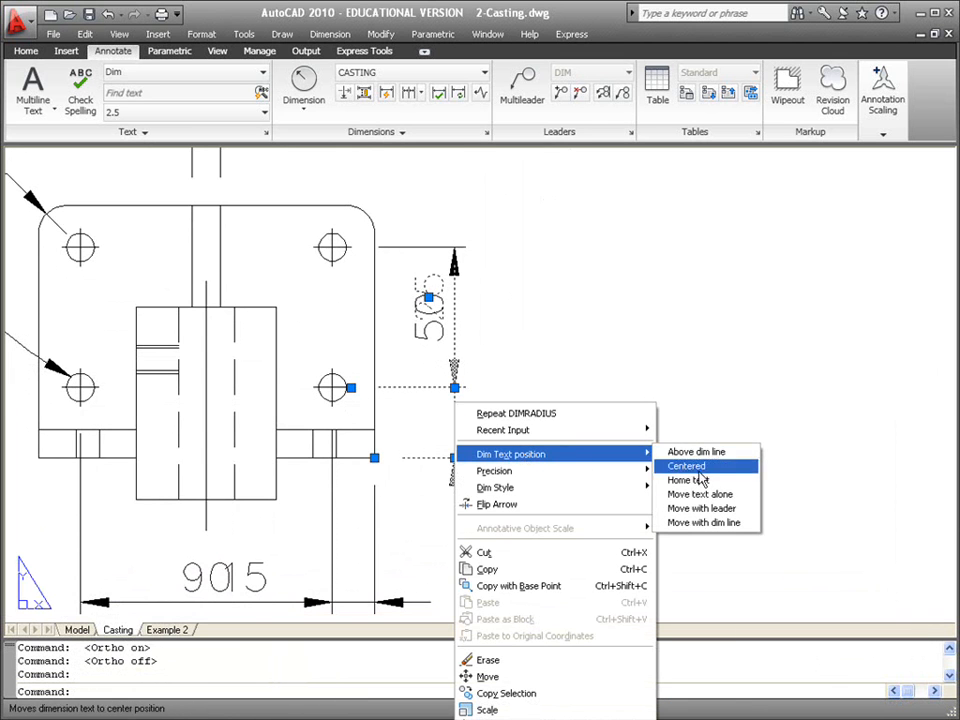
pyautogui.click(703, 495)
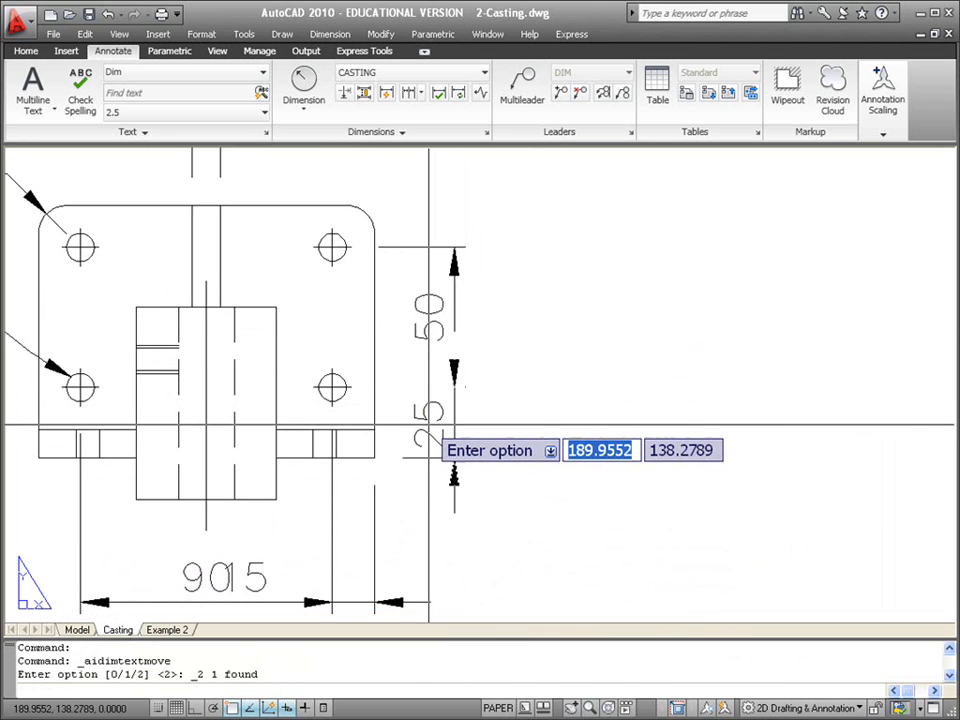
pyautogui.click(430, 422)
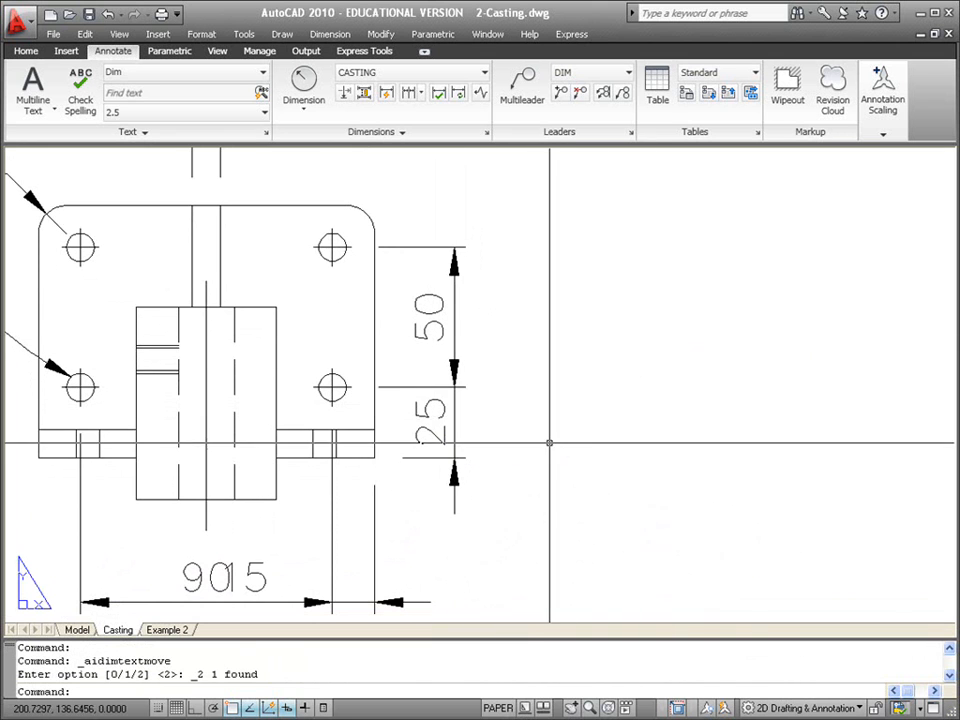
# With Ortho on, move only the text of the horizontal 15 dimension below the plan view to the right, beyond the plate-edge extension line
pyautogui.scroll(-2, 561, 444)
pyautogui.press('F8')
pyautogui.moveTo(587, 471); pyautogui.dragTo(619, 366, button='middle')
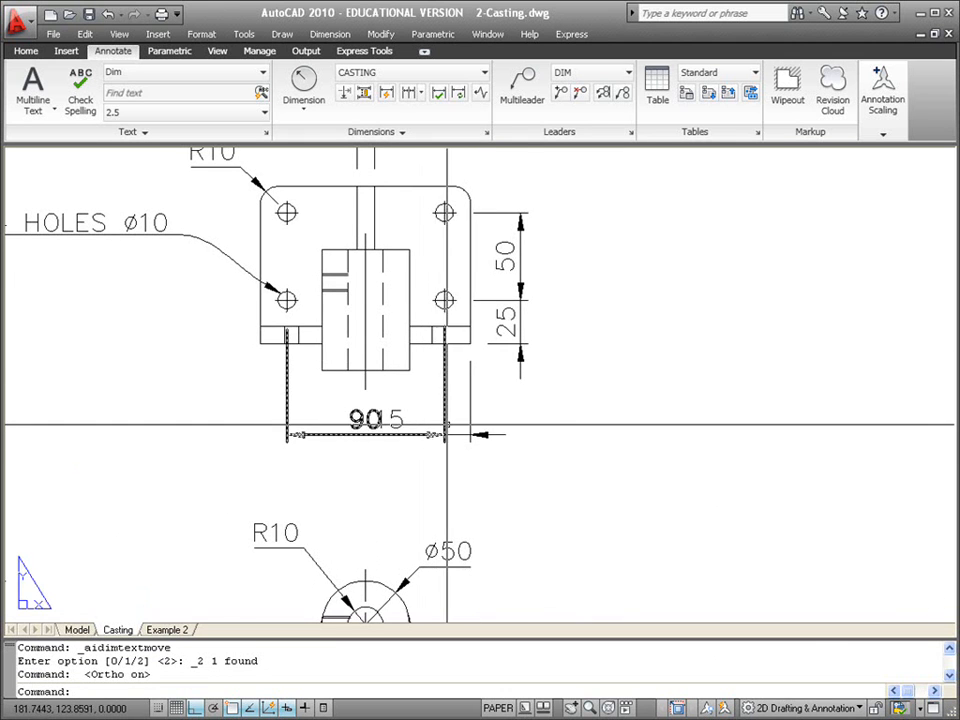
pyautogui.scroll(2, 456, 434)
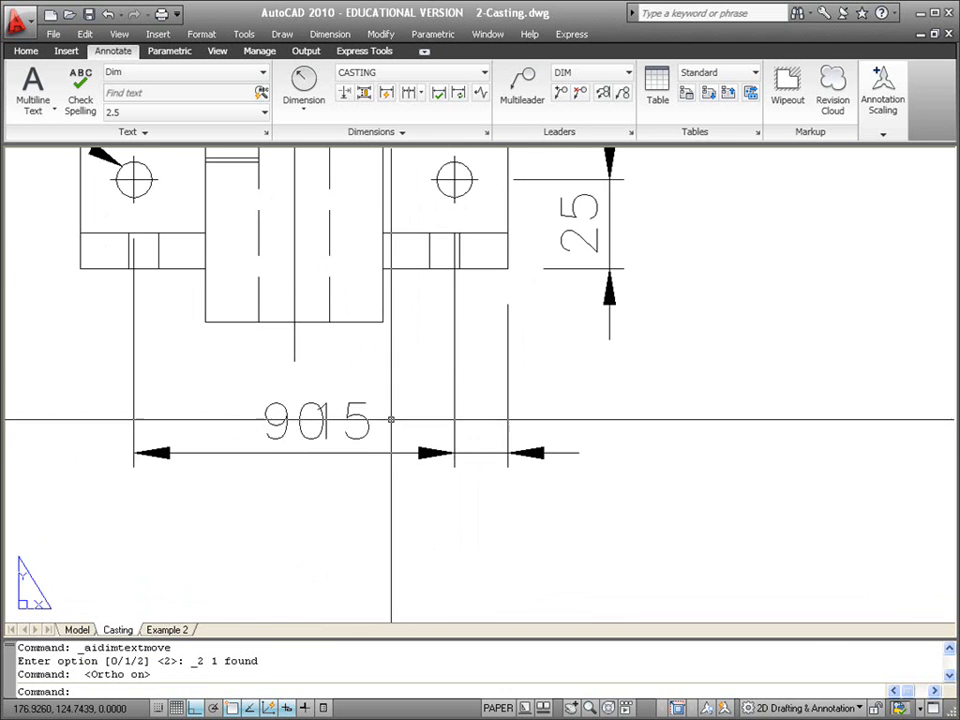
pyautogui.press('F8')
pyautogui.moveTo(632, 251); pyautogui.dragTo(543, 353, button='middle')
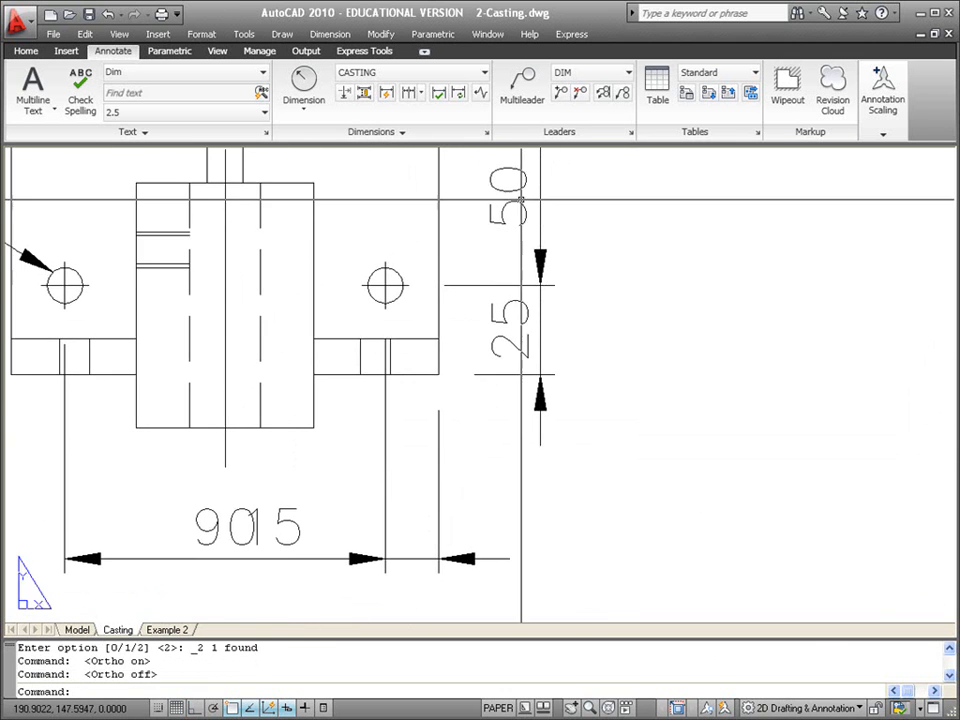
pyautogui.scroll(-2, 349, 453)
pyautogui.press('F8')
pyautogui.moveTo(349, 453); pyautogui.dragTo(360, 425, button='middle')
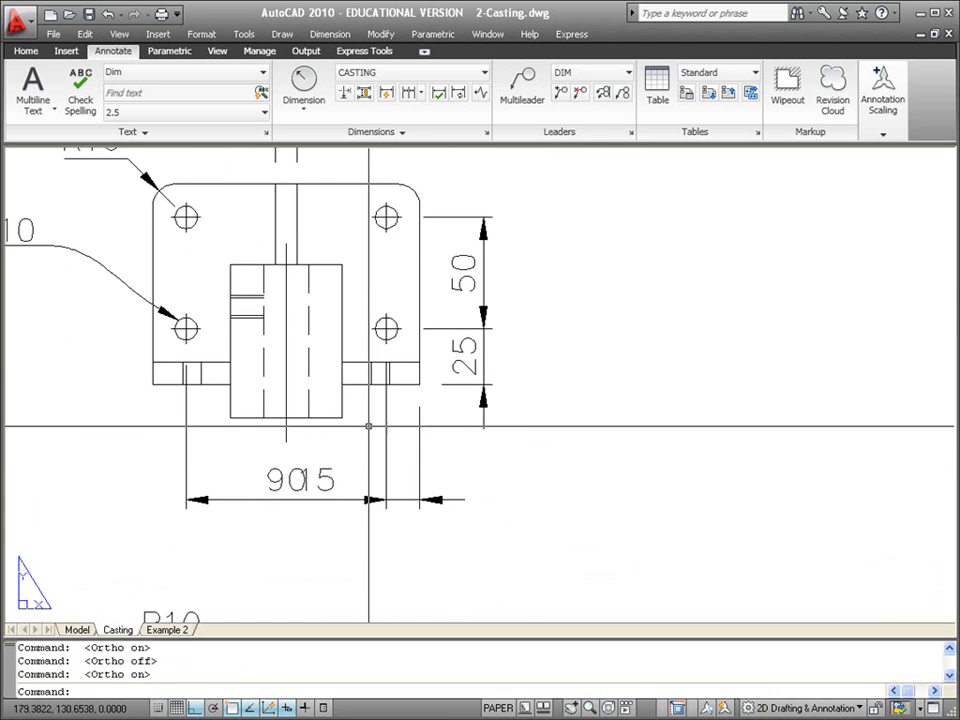
pyautogui.scroll(1, 340, 480)
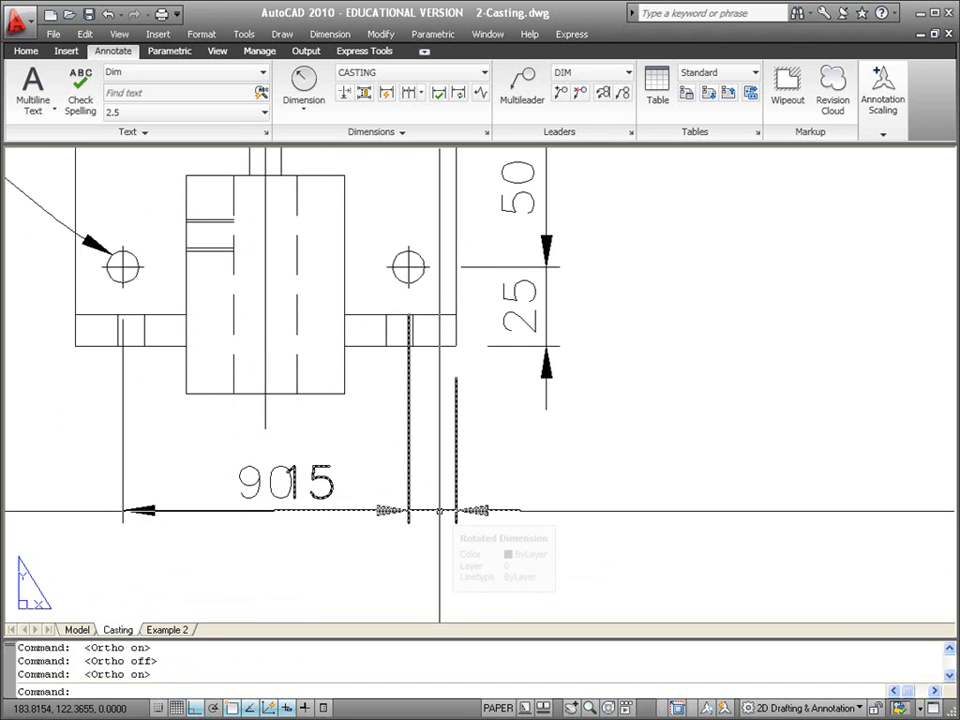
pyautogui.click(440, 511)
pyautogui.rightClick(480, 412)
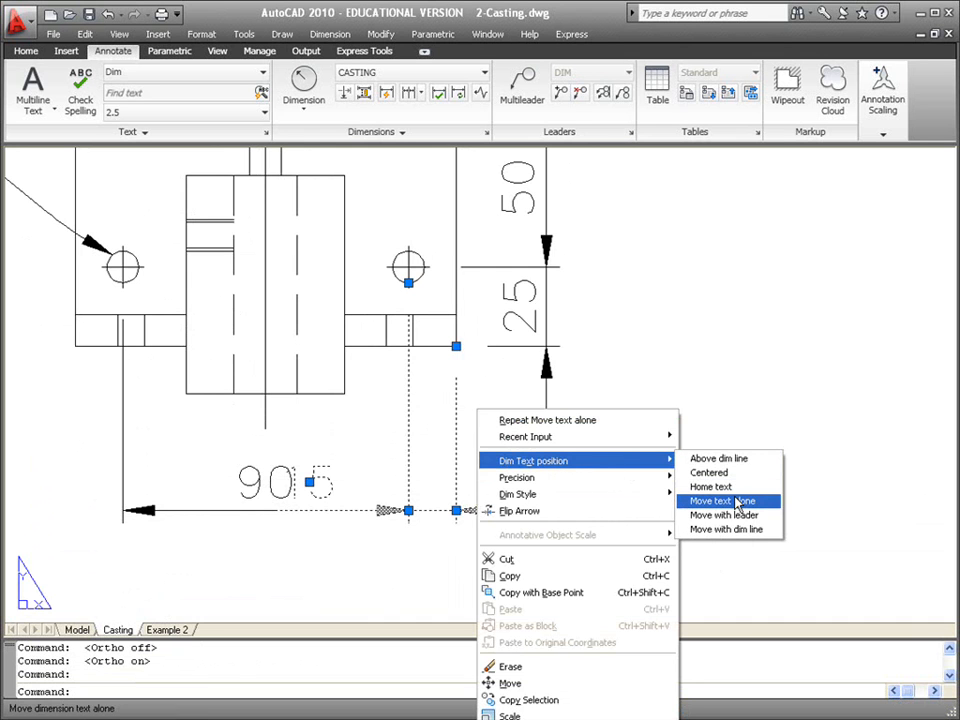
pyautogui.click(731, 506)
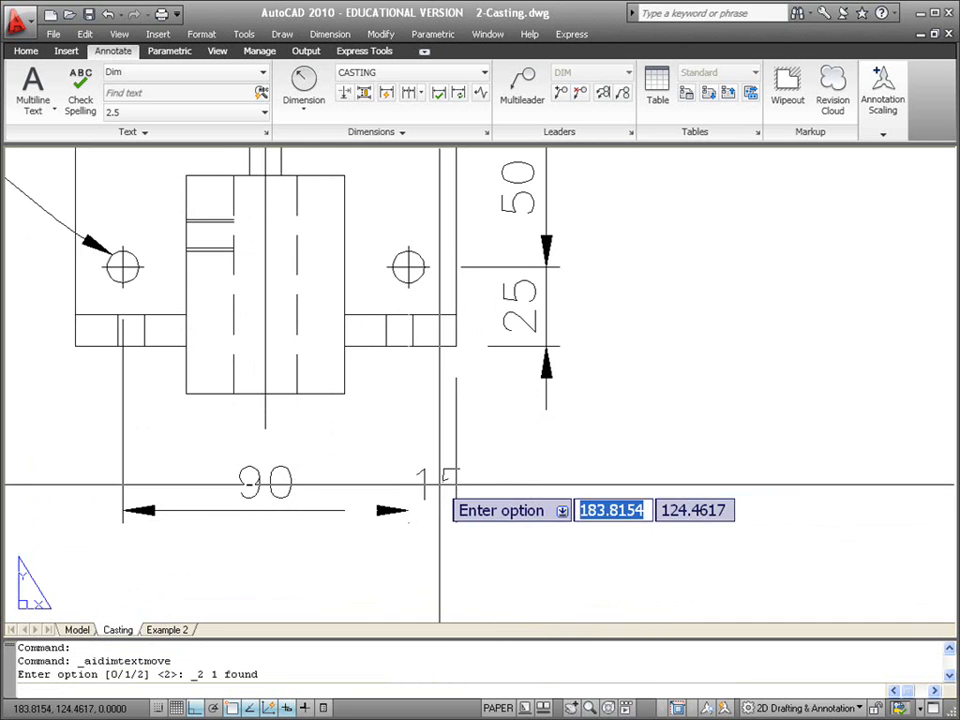
pyautogui.click(519, 483)
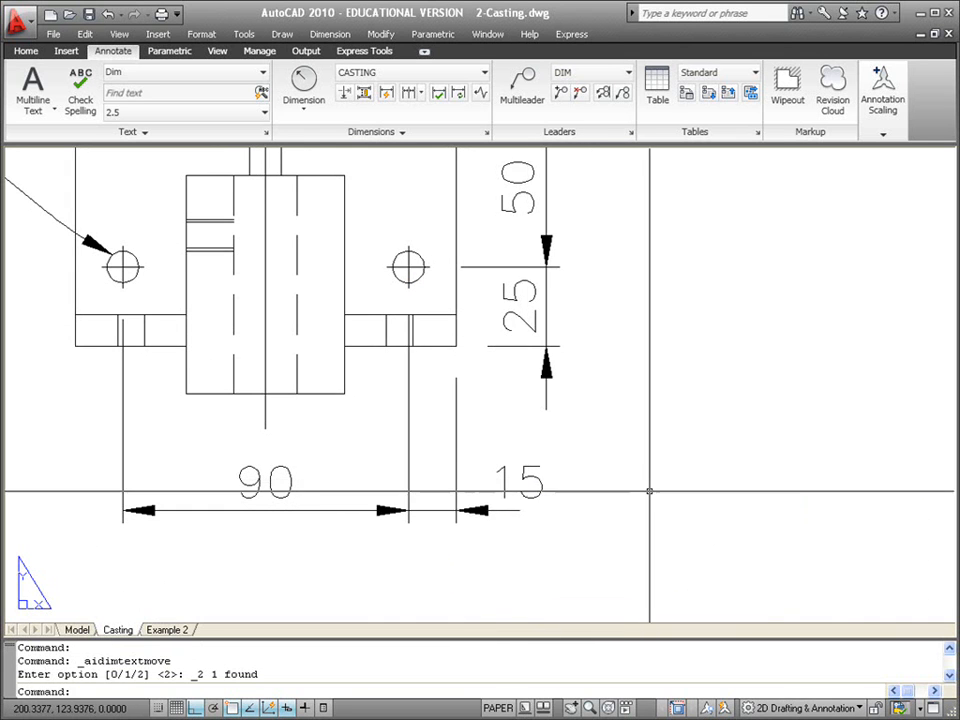
# Examine the whole Casting sheet to check the dimensions and leaders on all three views
pyautogui.scroll(-3, 600, 425)
pyautogui.scroll(-3, 637, 396)
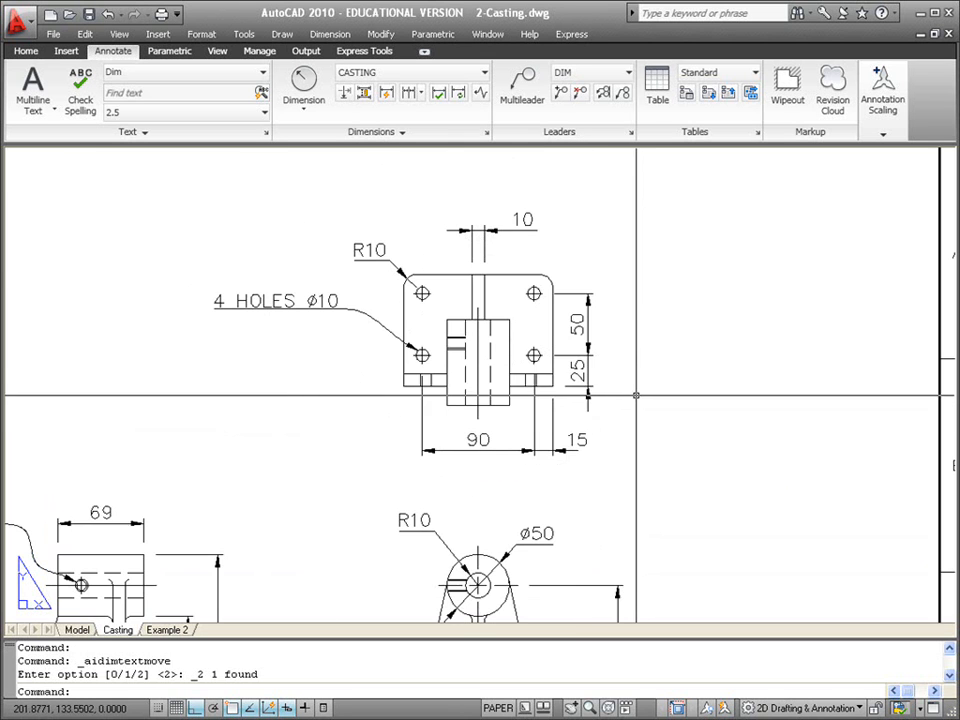
pyautogui.scroll(-2, 645, 405)
pyautogui.middleClick(672, 452)
pyautogui.middleClick(672, 452)
pyautogui.press('F8')
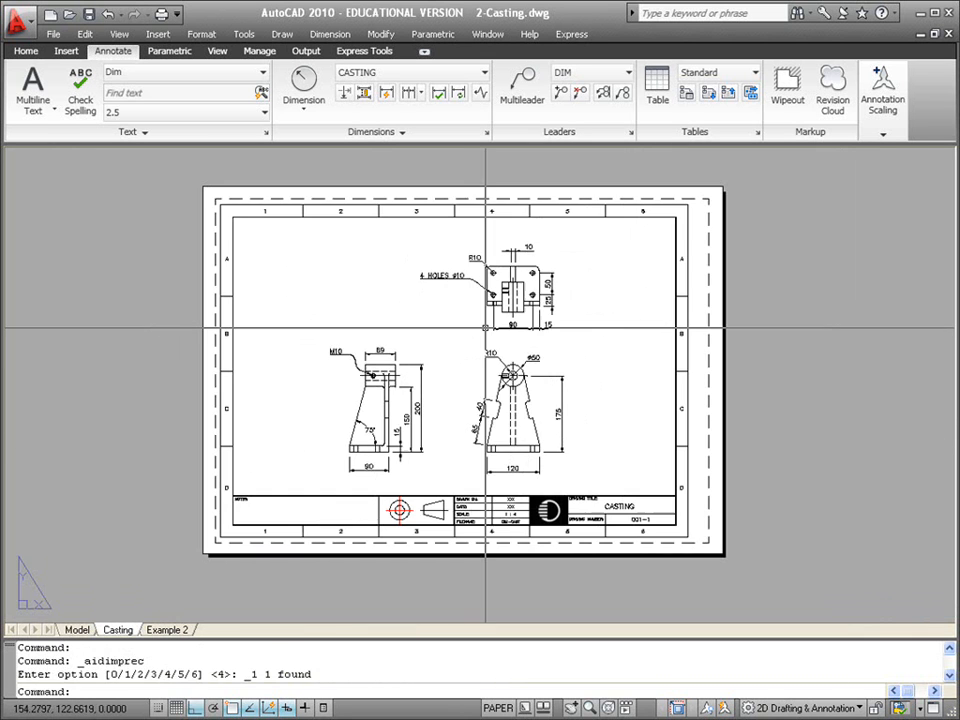
pyautogui.scroll(2, 466, 323)
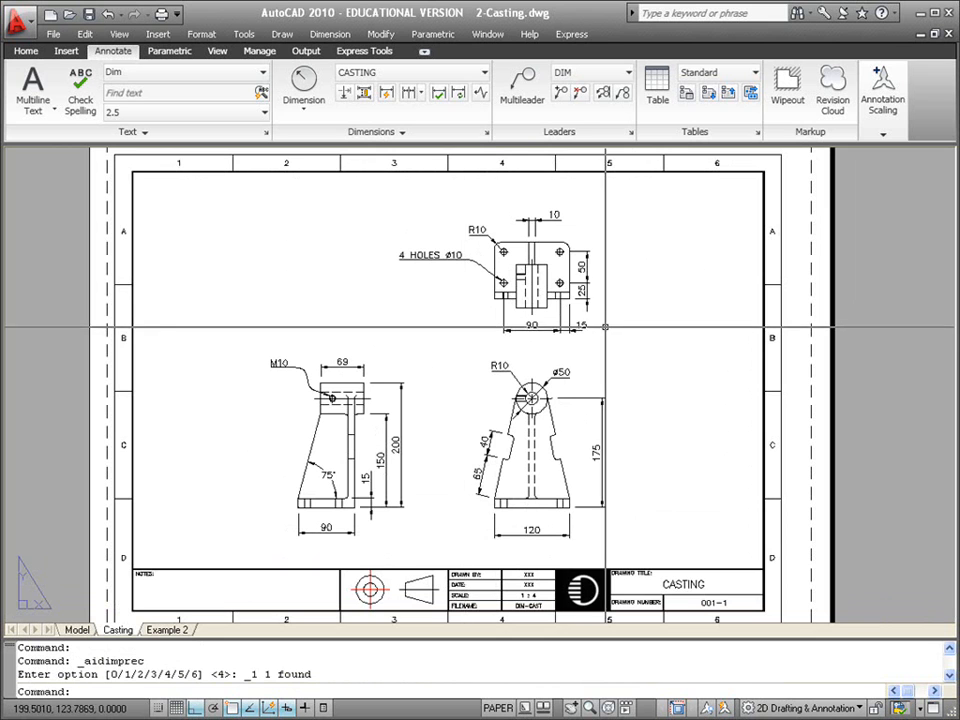